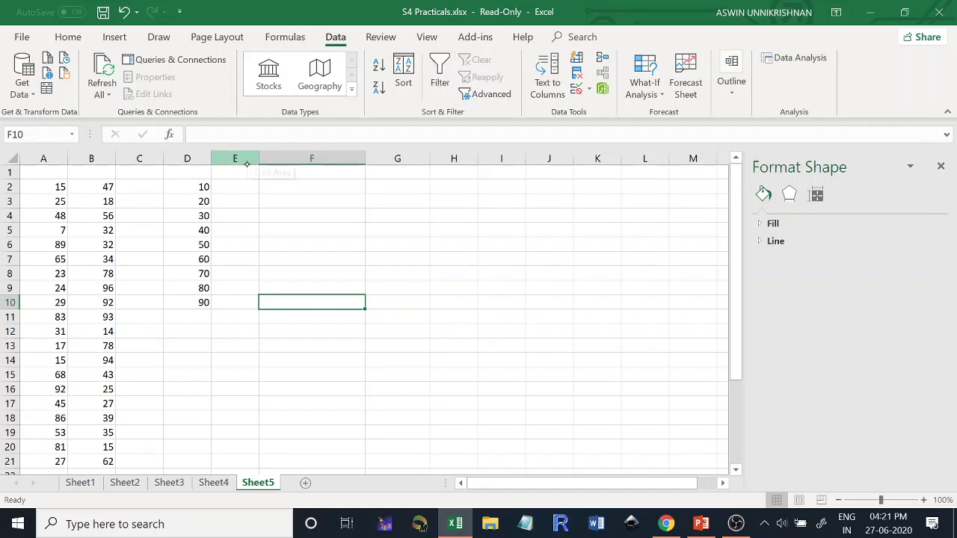
- Handwrite the heading "Freq distribution" in ink across columns F to I near the top of the sheet
mouse_move(290, 193)
left_mouse_down()
mouse_move(285, 208)
mouse_move(307, 191)
mouse_move(308, 211)
mouse_move(342, 202)
mouse_move(336, 222)
mouse_move(373, 202)
left_mouse_up()
mouse_move(380, 184)
left_mouse_down()
mouse_move(383, 211)
mouse_move(401, 210)
left_mouse_up()
mouse_move(413, 182)
left_mouse_down()
mouse_move(411, 211)
mouse_move(419, 196)
mouse_move(436, 212)
left_mouse_up()
mouse_move(453, 180)
left_mouse_down()
mouse_move(446, 213)
mouse_move(461, 202)
mouse_move(471, 212)
left_mouse_up()
mouse_move(486, 181)
left_mouse_down()
mouse_move(478, 214)
mouse_move(490, 202)
mouse_move(516, 211)
left_mouse_up()
- Sketch a small histogram in ink beside the handwritten heading, with two axes, tick marks and adjoining bars
mouse_move(589, 182)
left_mouse_down()
mouse_move(580, 224)
mouse_move(676, 232)
left_mouse_up()
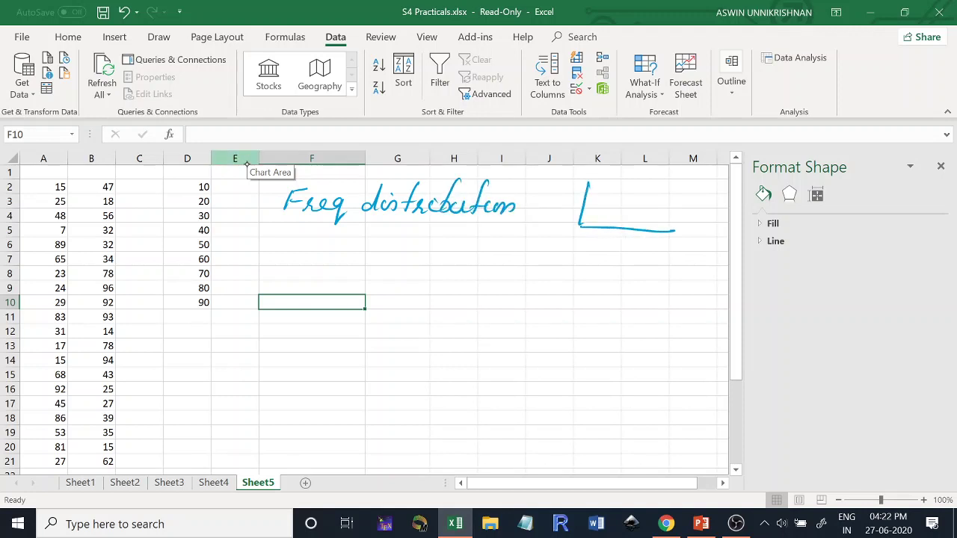
mouse_move(595, 226)
left_mouse_down()
mouse_move(595, 235)
mouse_move(574, 237)
mouse_move(594, 239)
left_mouse_up()
mouse_move(618, 229)
left_mouse_down()
mouse_move(618, 241)
mouse_move(644, 243)
left_mouse_up()
left_click_drag(661, 230, 661, 242)
mouse_move(571, 209)
left_mouse_down()
mouse_move(589, 207)
mouse_move(589, 182)
left_mouse_up()
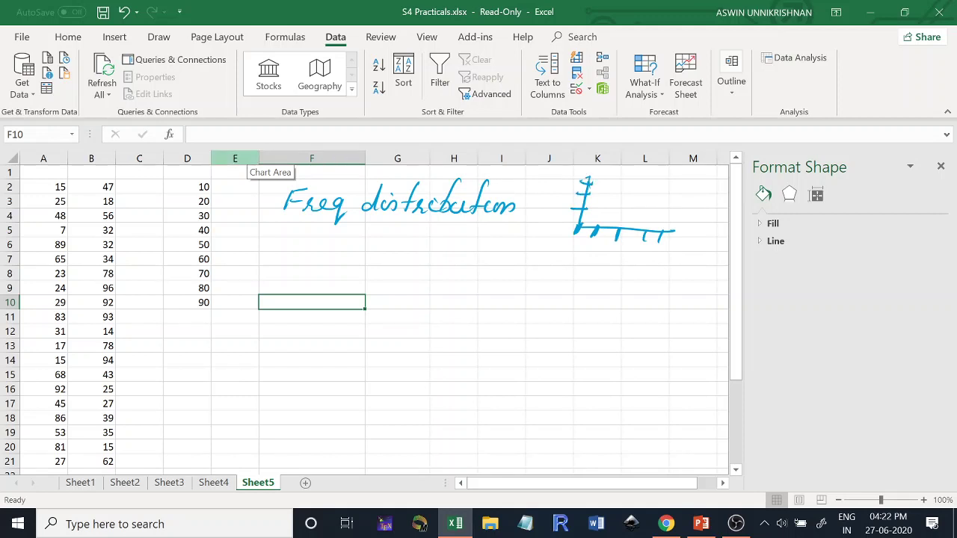
mouse_move(582, 226)
left_mouse_down()
mouse_move(594, 200)
mouse_move(596, 228)
mouse_move(624, 183)
mouse_move(620, 227)
mouse_move(651, 204)
left_mouse_up()
mouse_move(649, 205)
left_mouse_down()
mouse_move(645, 234)
mouse_move(643, 215)
mouse_move(646, 229)
mouse_move(677, 186)
mouse_move(672, 236)
left_mouse_up()
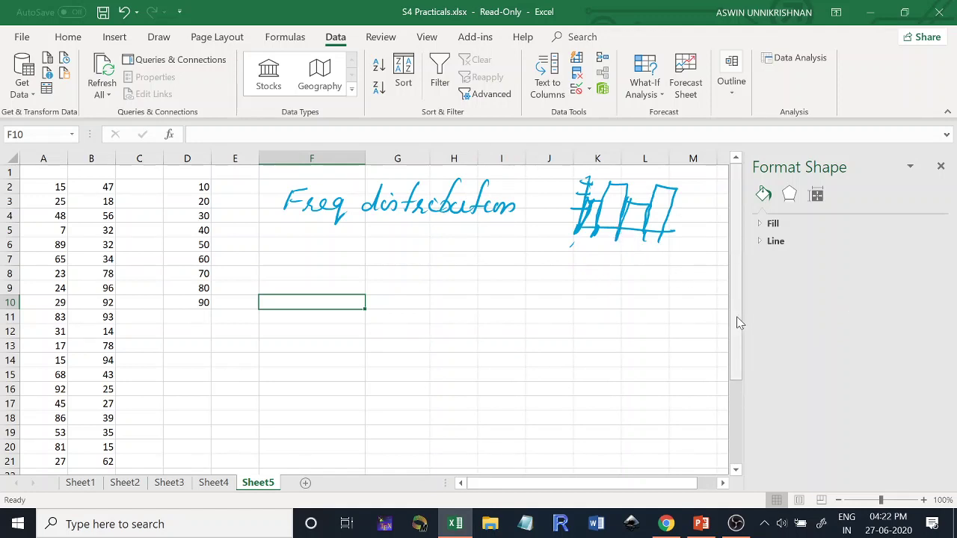
- Select the data in A2:B21 and close the shape formatting options
mouse_move(738, 317)
left_mouse_down()
mouse_move(738, 336)
mouse_move(733, 310)
left_mouse_up()
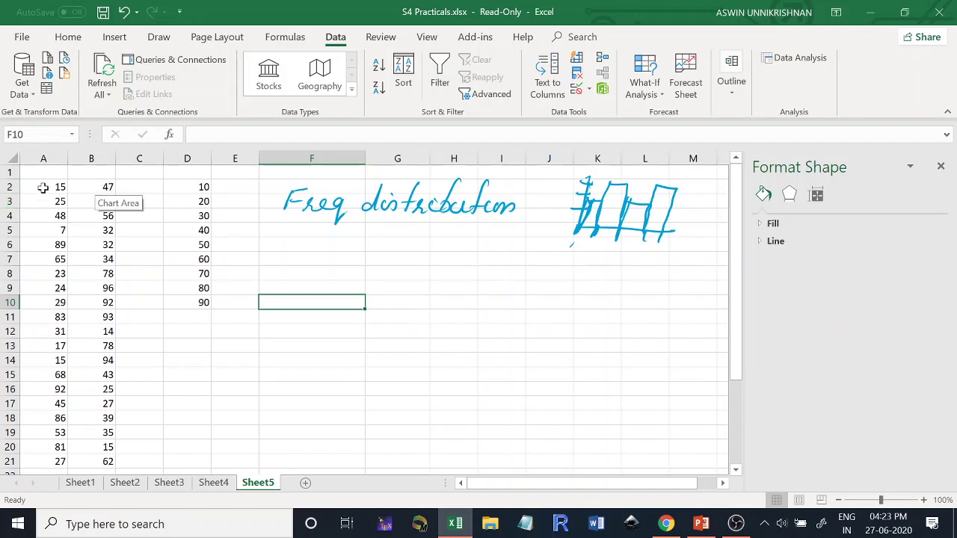
left_click_drag(47, 187, 105, 466)
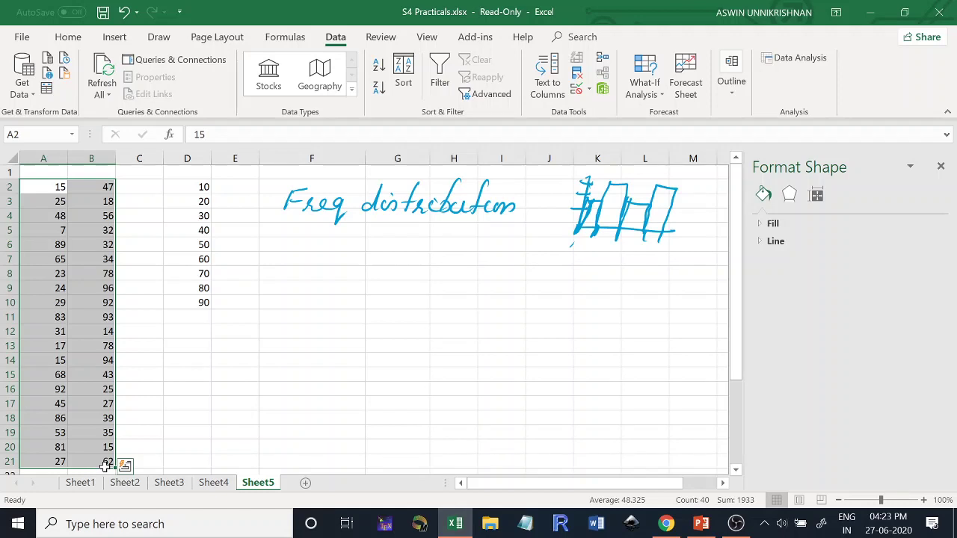
left_click(940, 164)
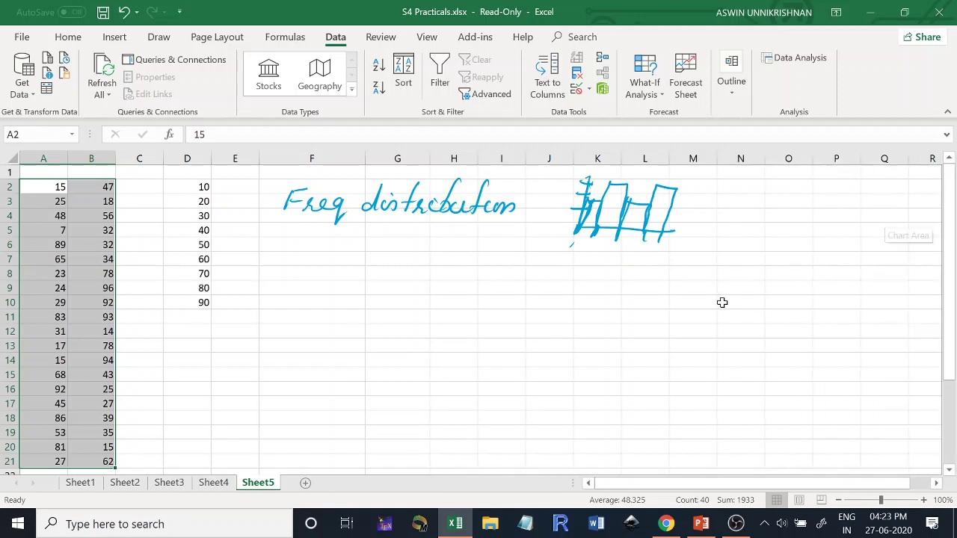
- Enter the header Bins in D1 and add 100 as the last bin value in D11
left_click(174, 171)
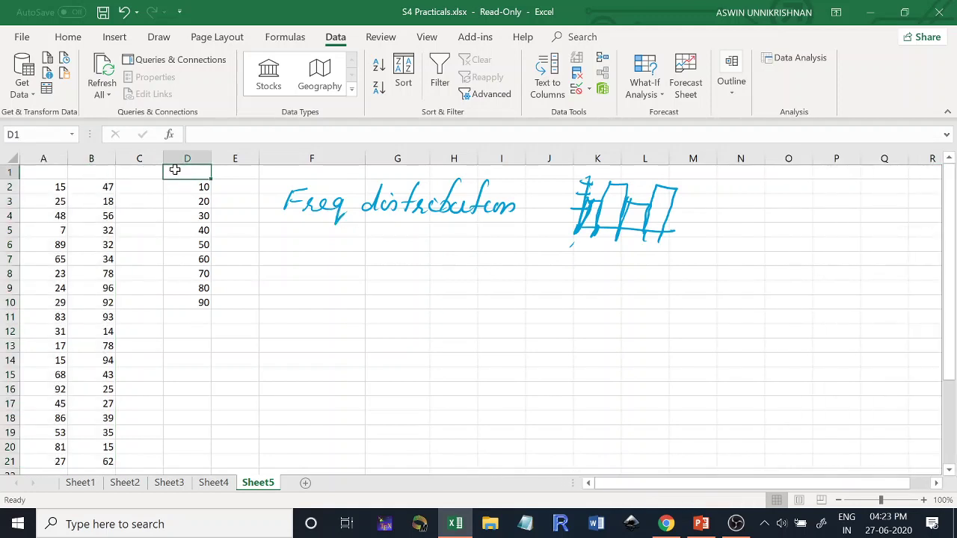
type("Bin")
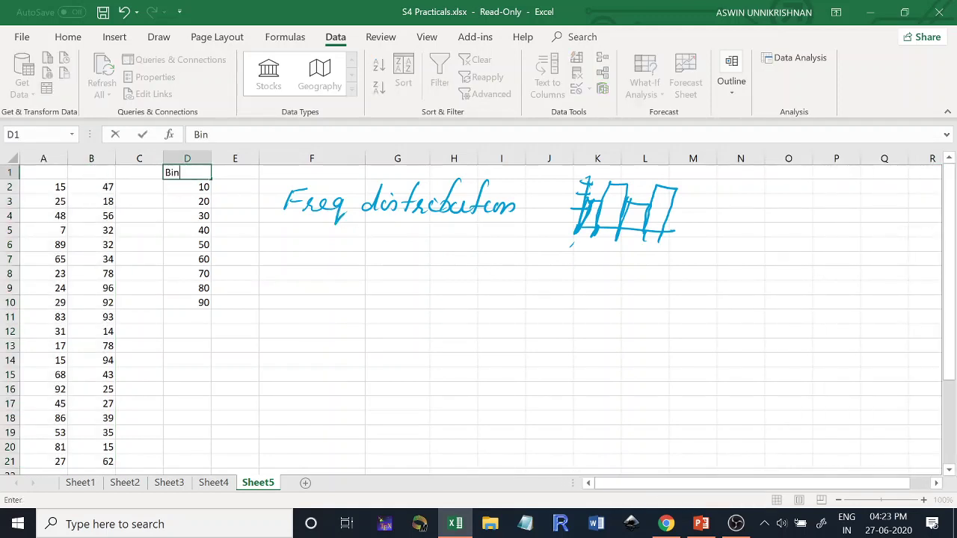
type("s")
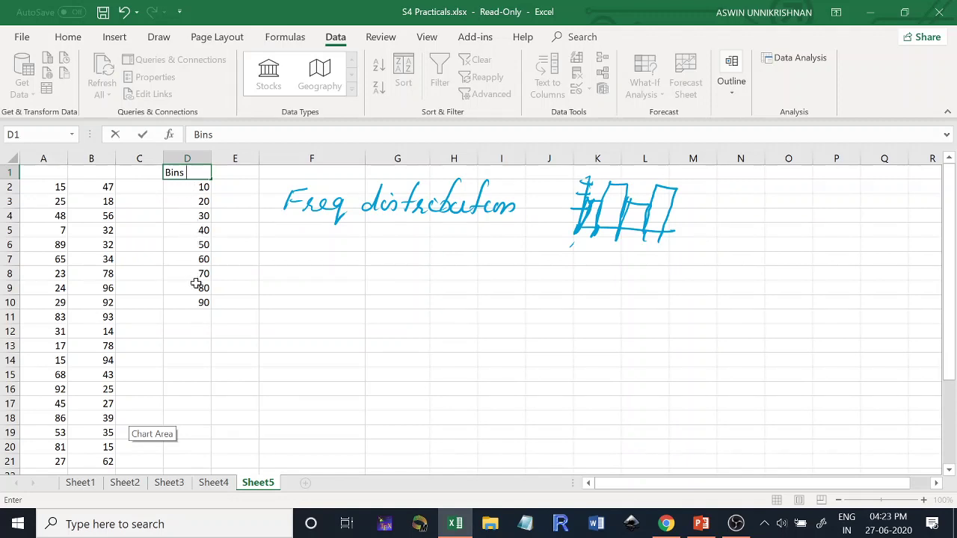
left_click(193, 315)
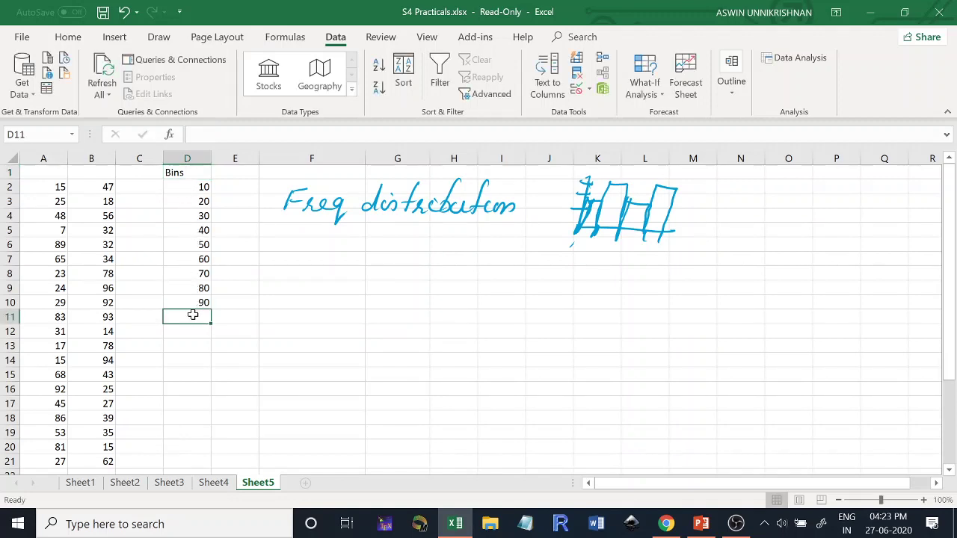
type("100")
left_click(187, 344)
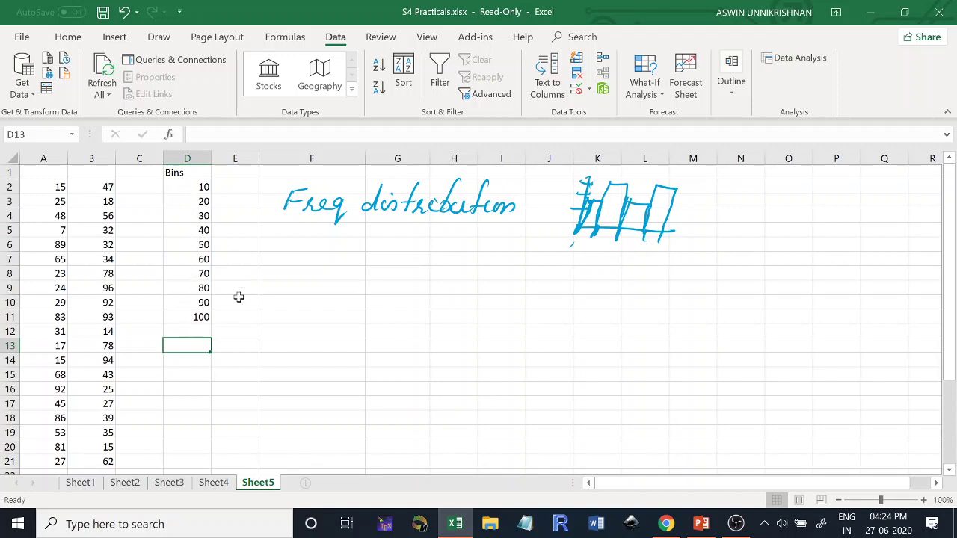
- Start the Histogram analysis tool with input range A2:B21 and bin range D2:D11
left_click(802, 59)
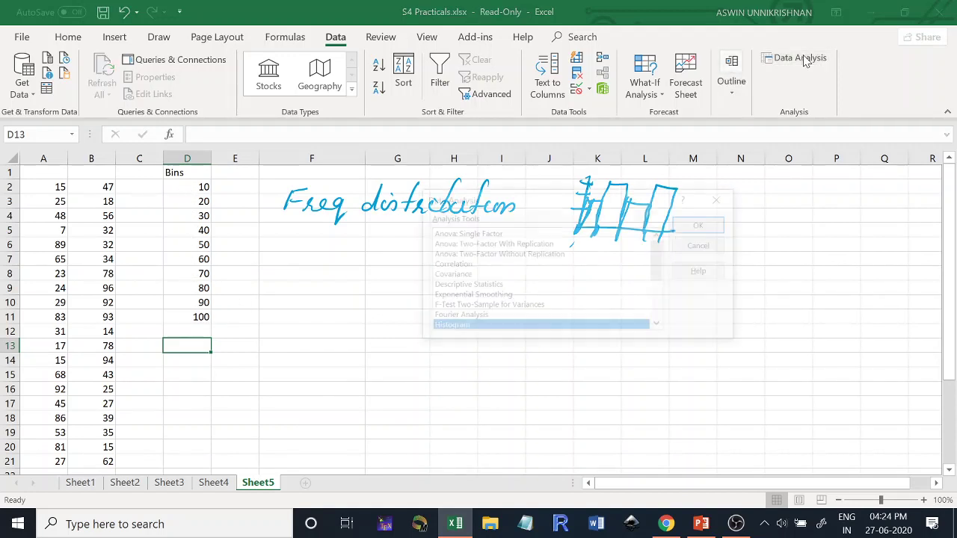
double_click(494, 328)
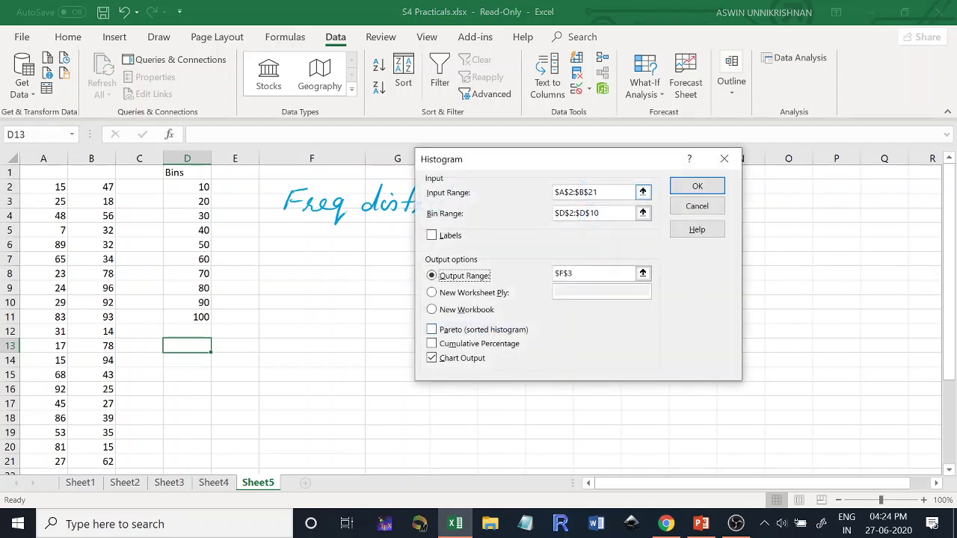
left_click(519, 193)
key("BackSpace")
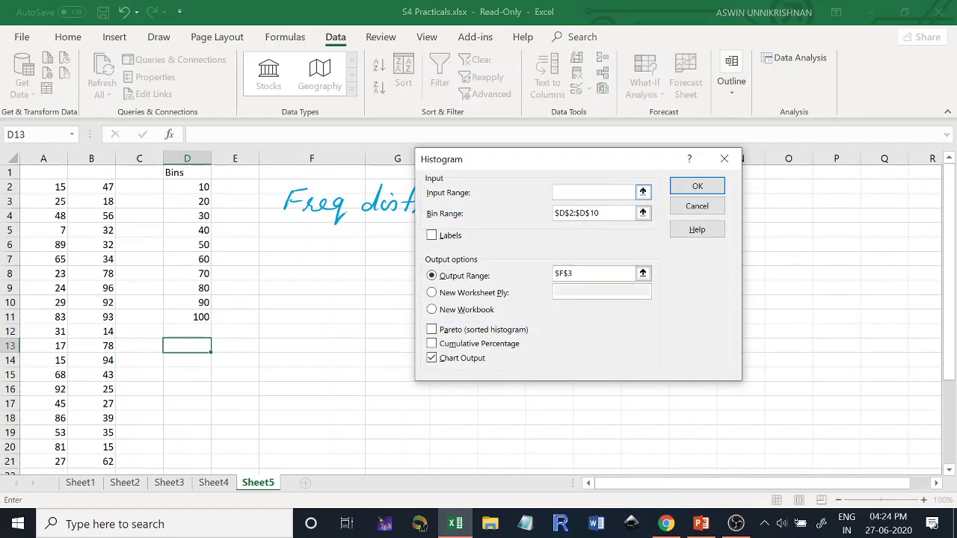
left_click(519, 213)
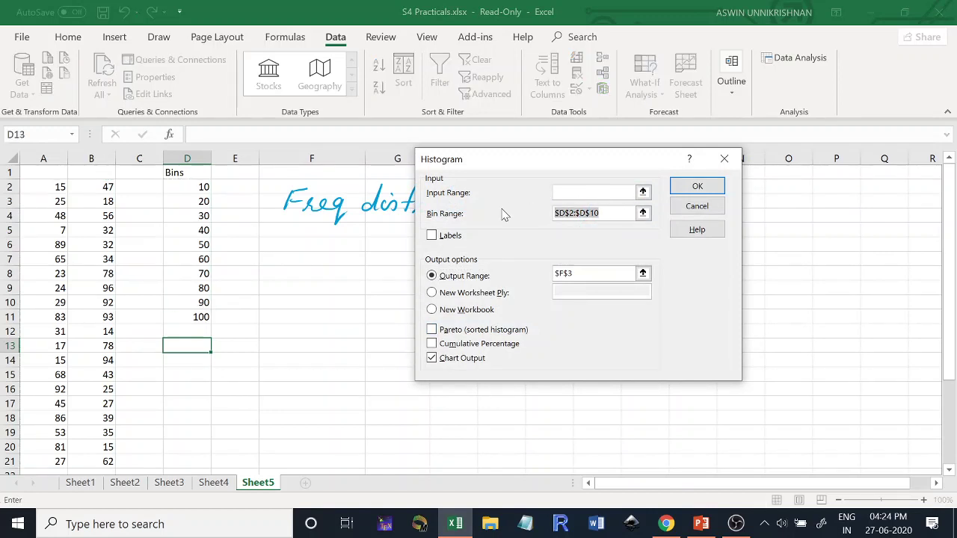
key("BackSpace")
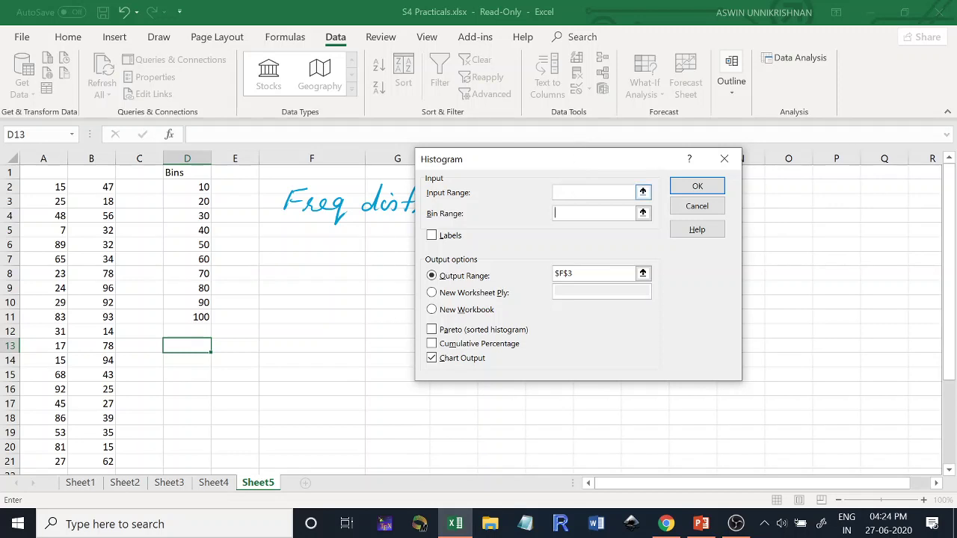
left_click_drag(30, 188, 103, 456)
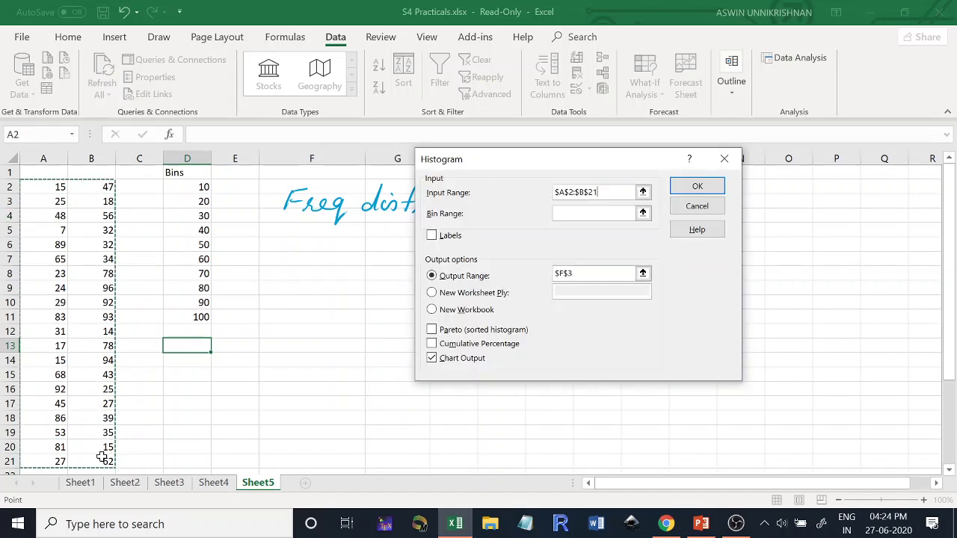
left_click(581, 216)
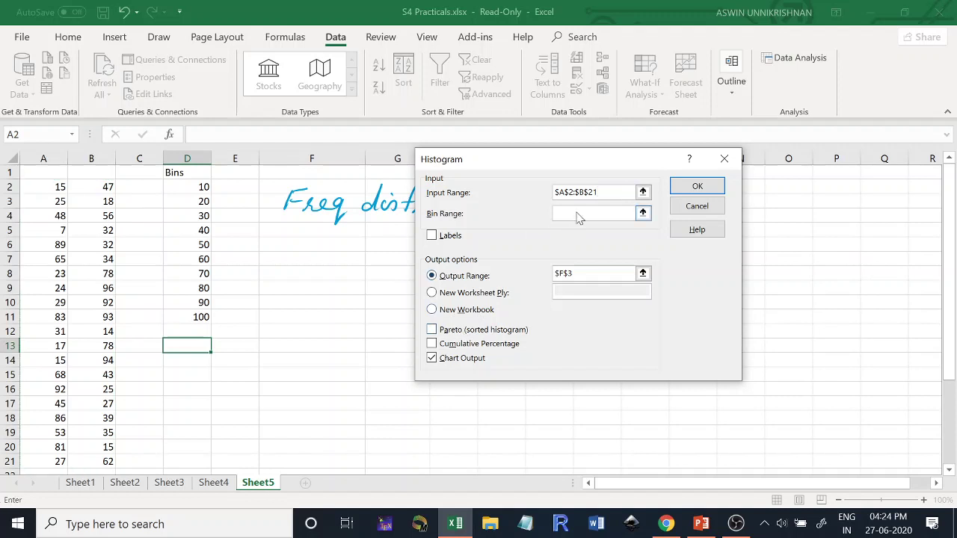
left_click_drag(180, 188, 179, 317)
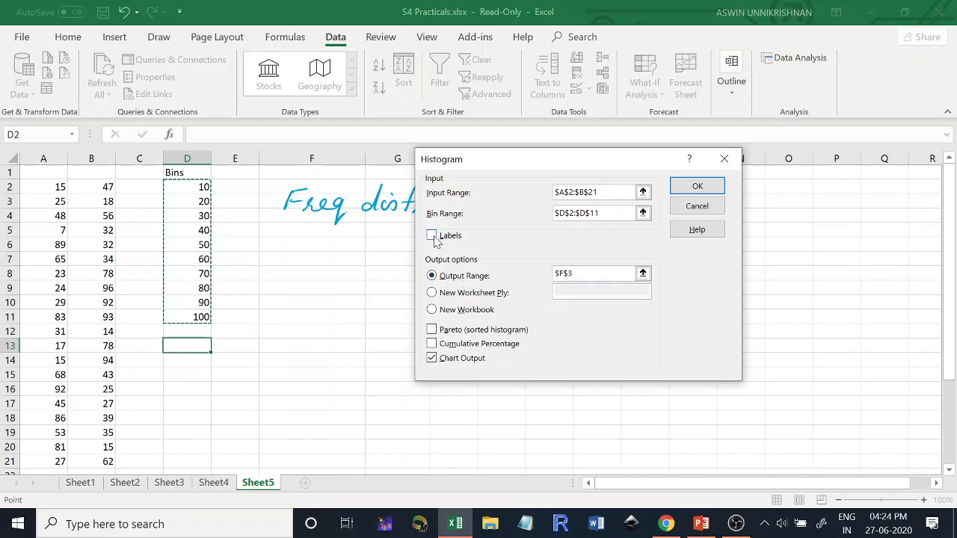
- Set the histogram's output range to F7, keep chart output enabled and generate the frequency table and chart
double_click(554, 276)
key("BackSpace")
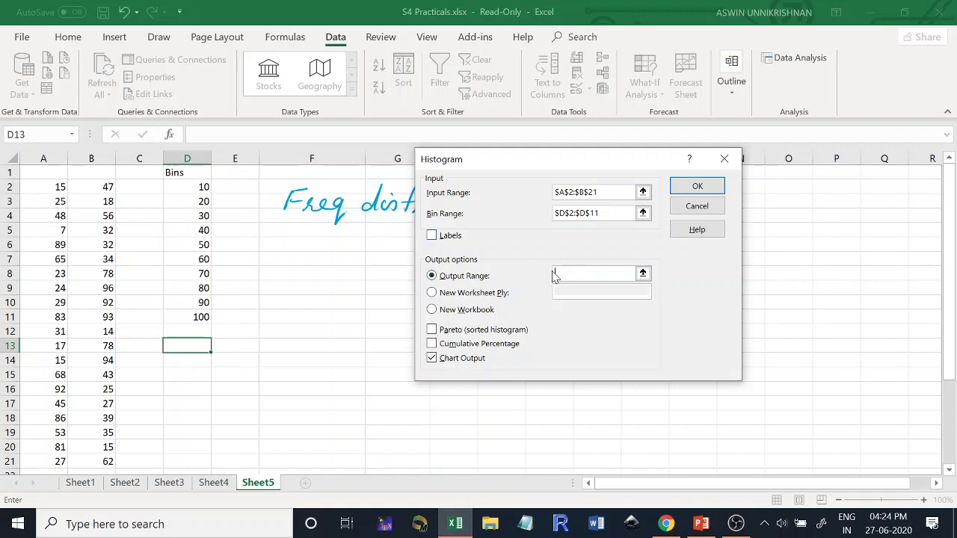
left_click(270, 259)
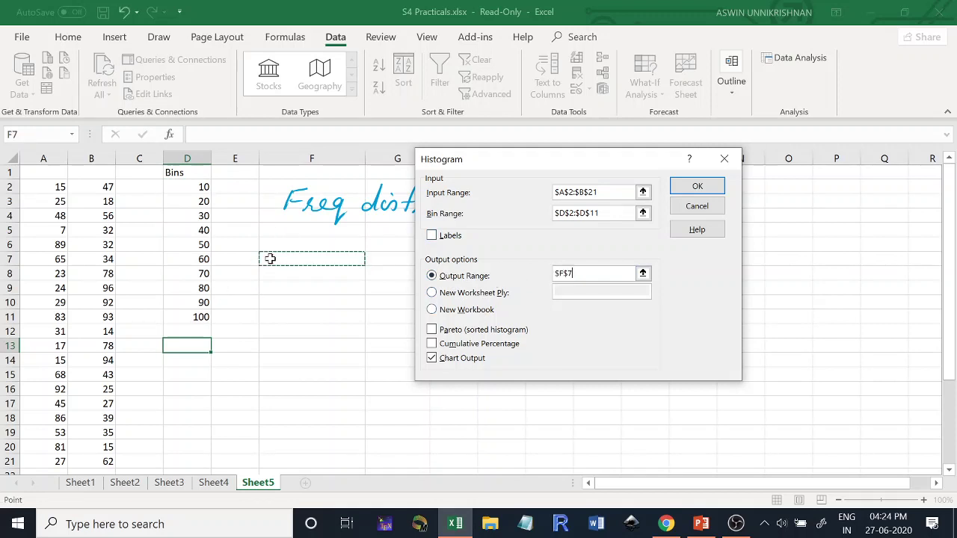
left_click(431, 359)
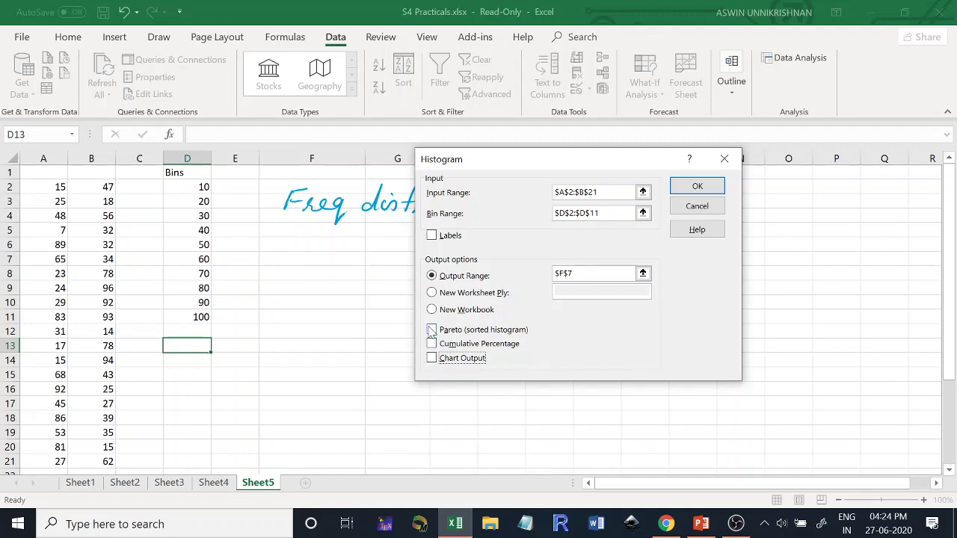
left_click(432, 359)
left_click(681, 185)
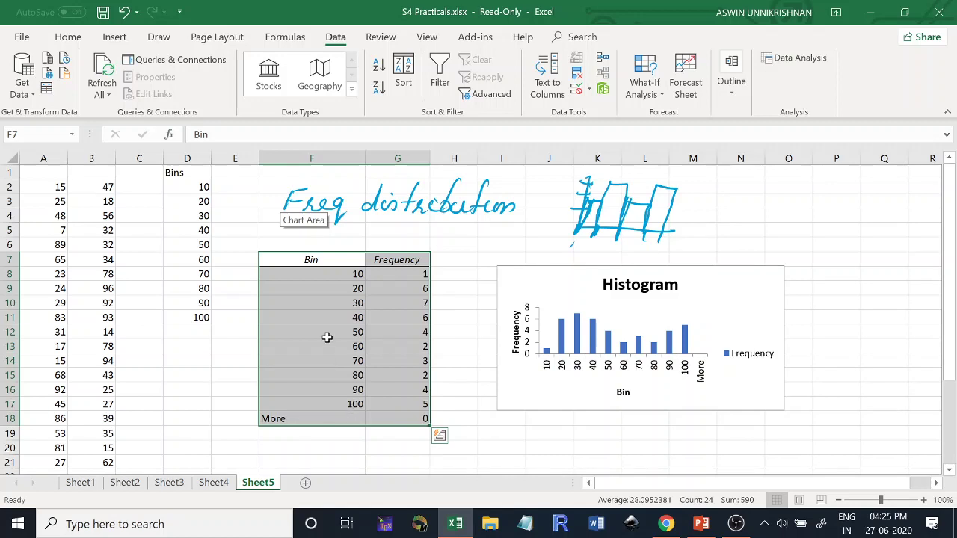
- Highlight the bin and frequency values in F8:G17 to review the distribution
left_click(315, 275)
left_click_drag(316, 275, 410, 401)
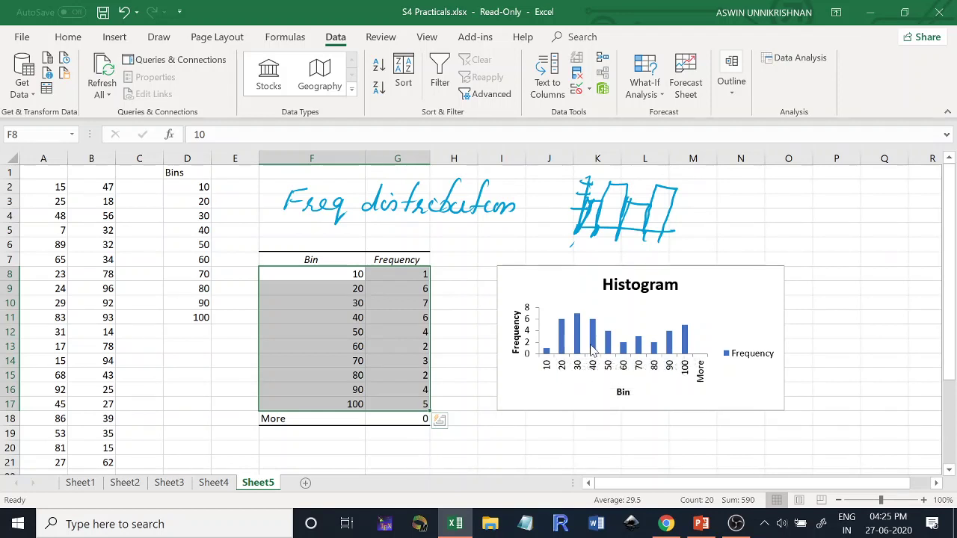
- Open the formatting options of the histogram's Frequency series and set the gap width to 0%
mouse_move(592, 350)
mouse_move(626, 354)
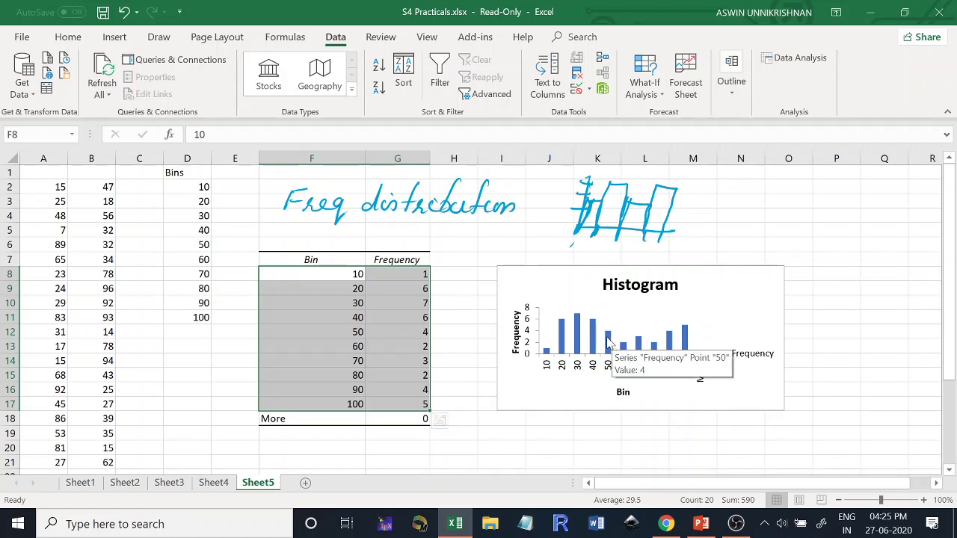
left_click(609, 342)
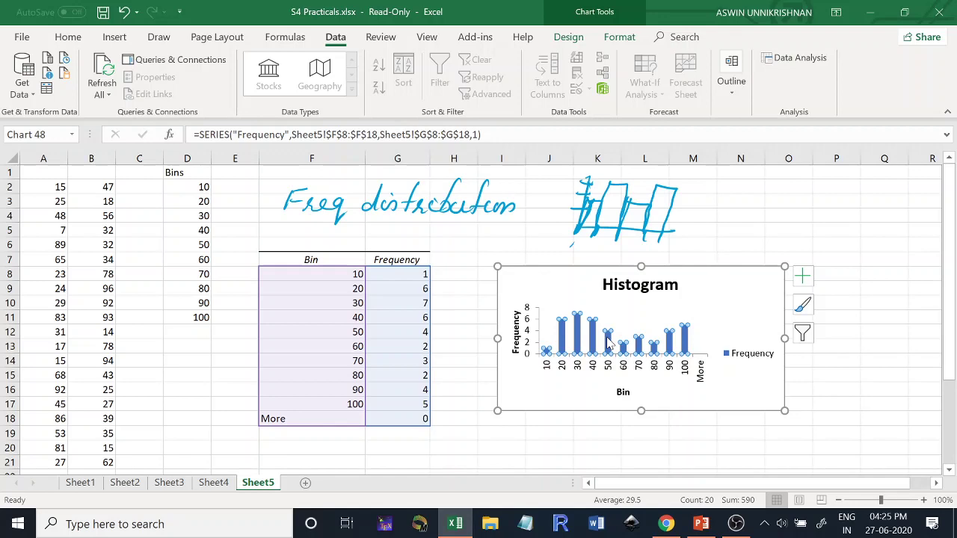
double_click(608, 340)
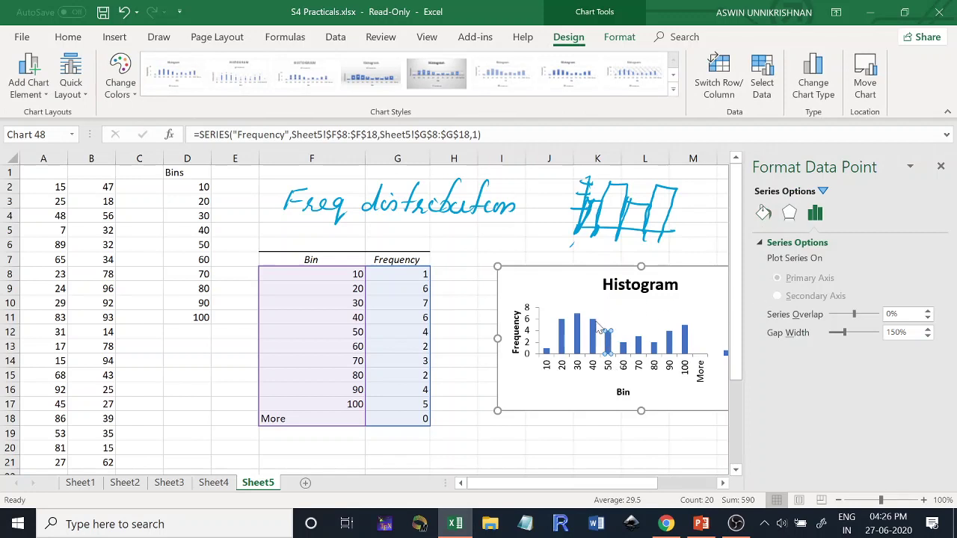
left_click(602, 402)
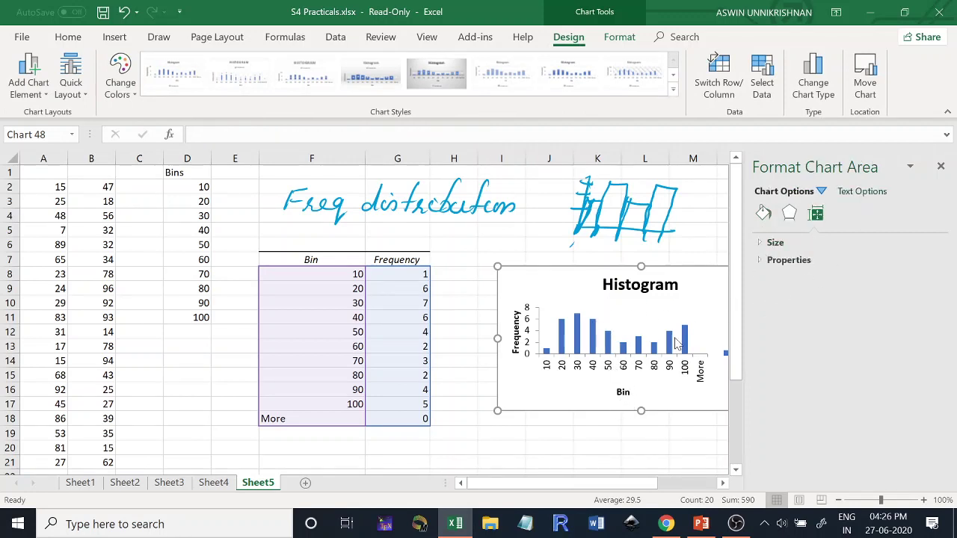
left_click(594, 352)
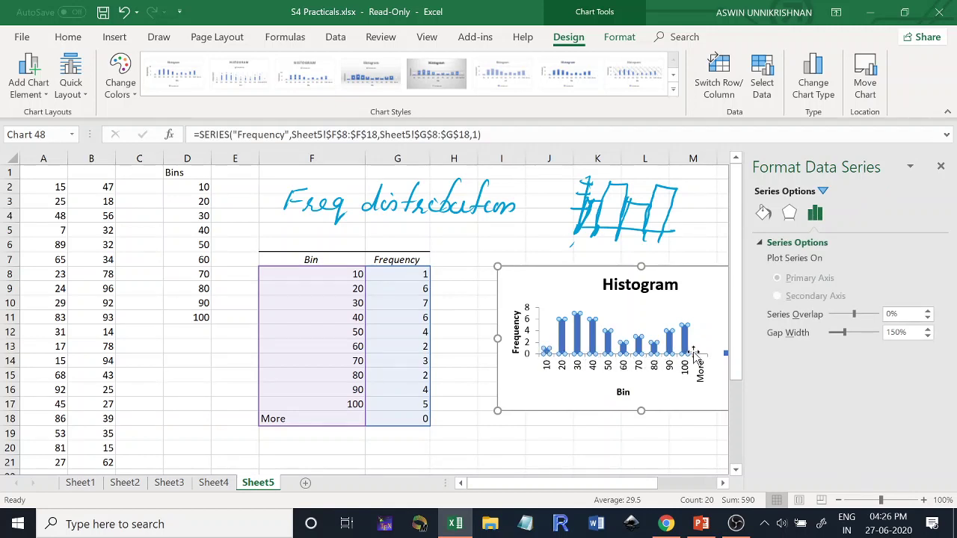
left_click(608, 346)
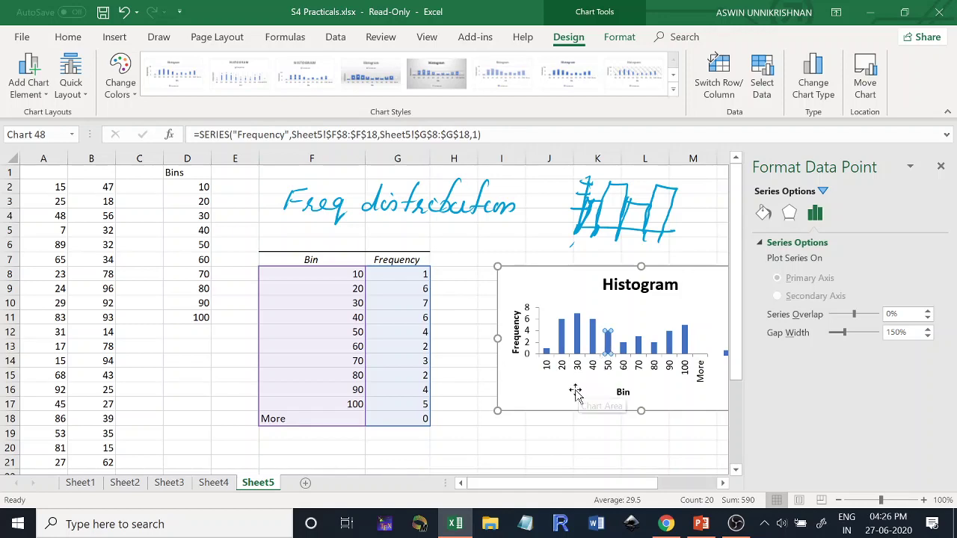
left_click(556, 455)
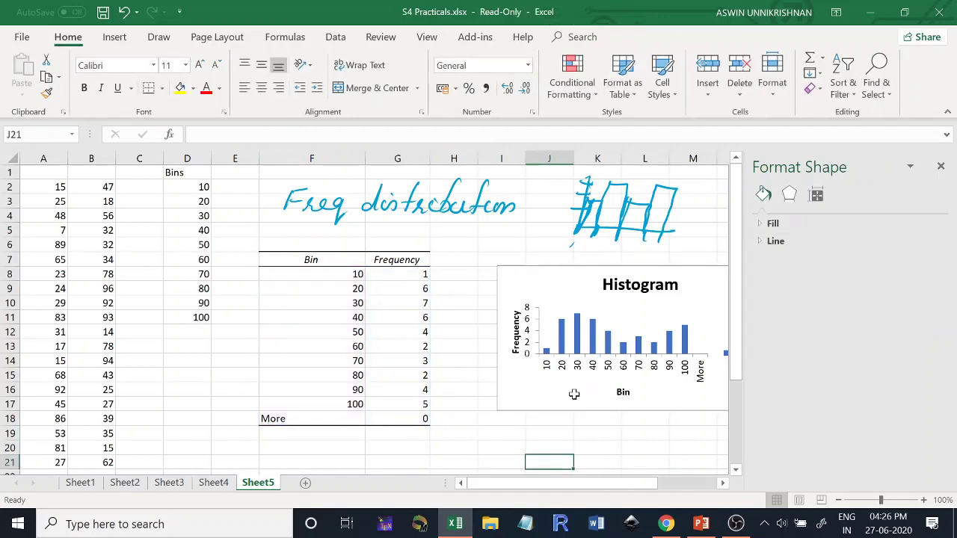
left_click(592, 335)
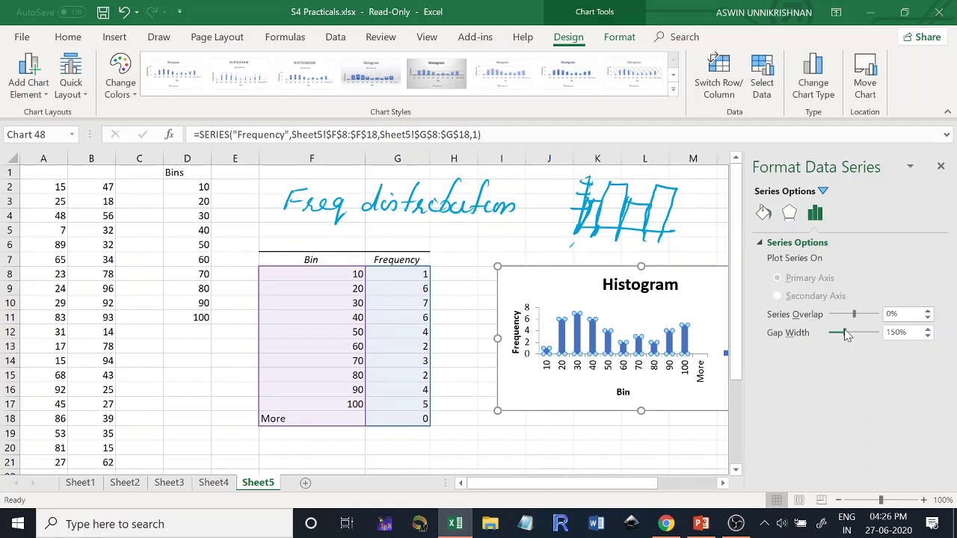
left_click_drag(846, 336, 832, 336)
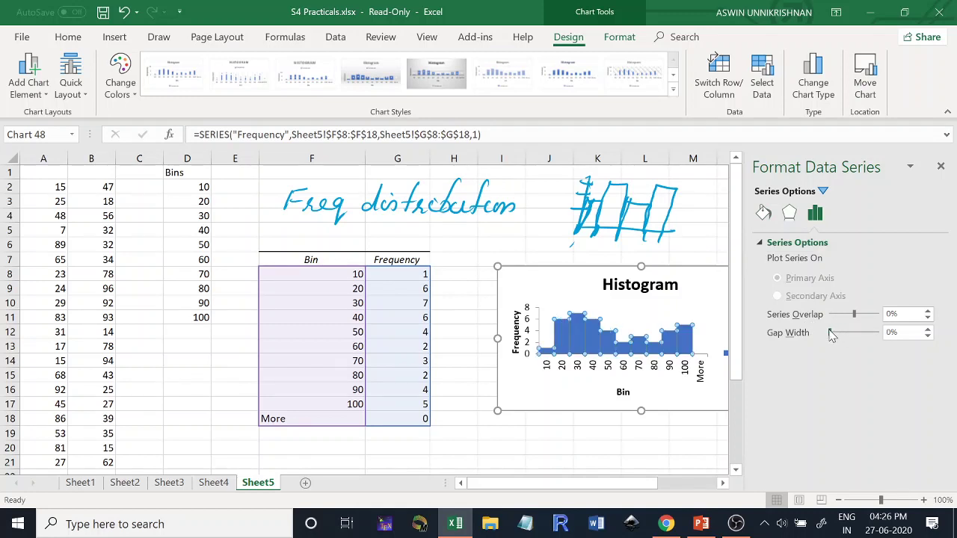
mouse_move(831, 334)
left_mouse_down()
mouse_move(882, 329)
mouse_move(875, 340)
mouse_move(826, 342)
left_mouse_up()
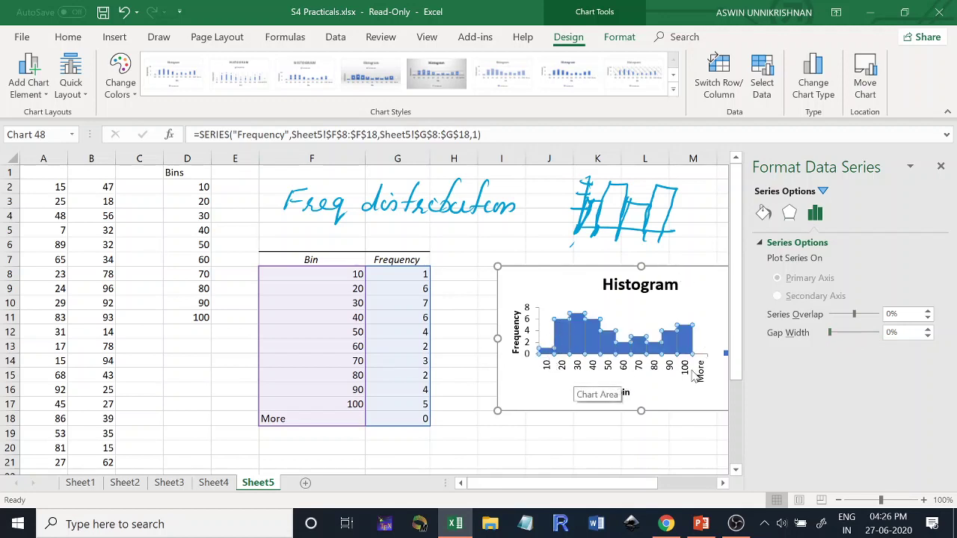
- Set the fill color of the histogram's Frequency bars to red
left_click(761, 213)
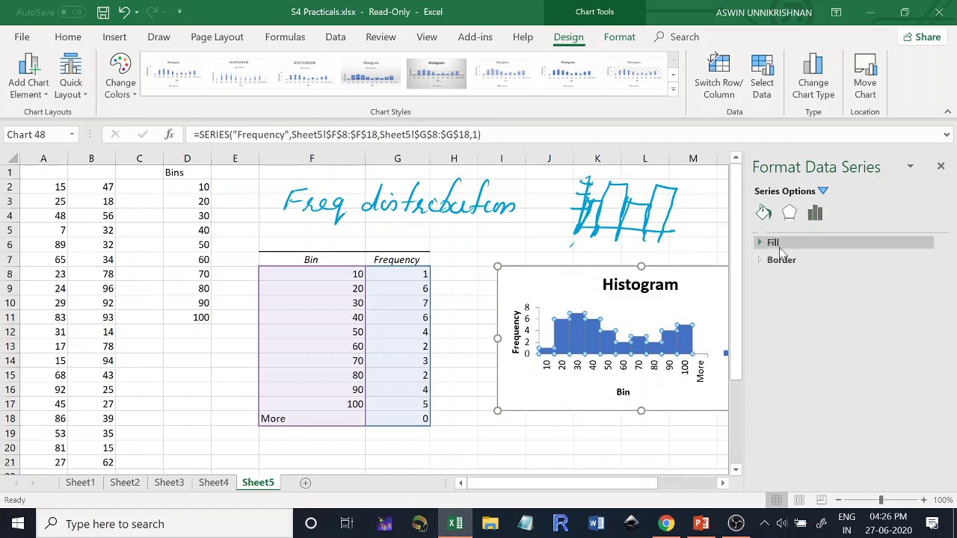
left_click(778, 243)
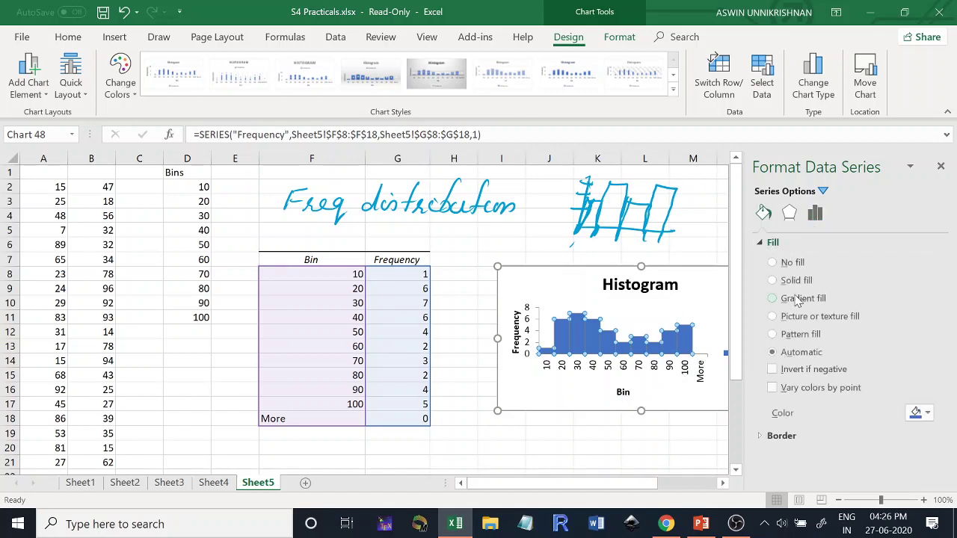
left_click(928, 416)
key("Escape")
left_click(520, 385)
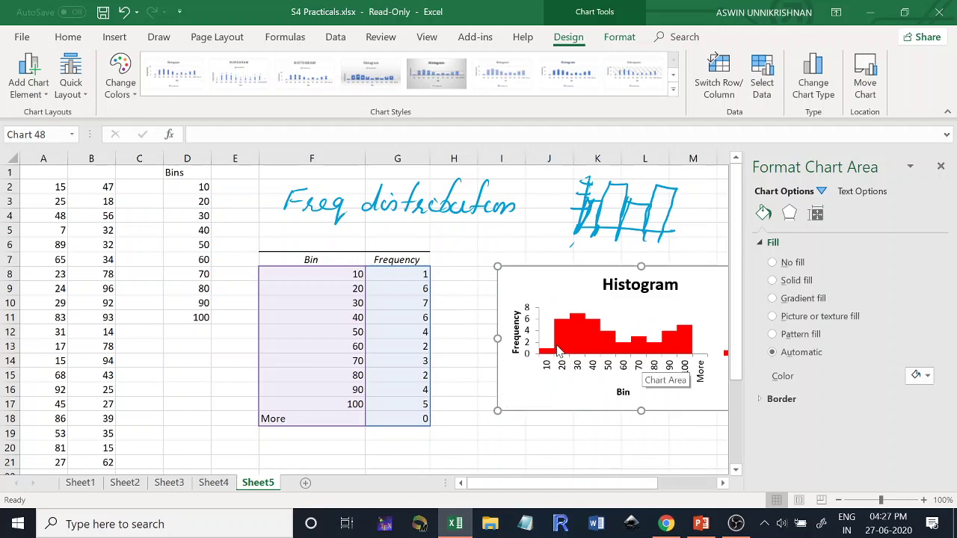
- Change the histogram's horizontal axis title to "Mark" and close the chart formatting options
left_click(623, 392)
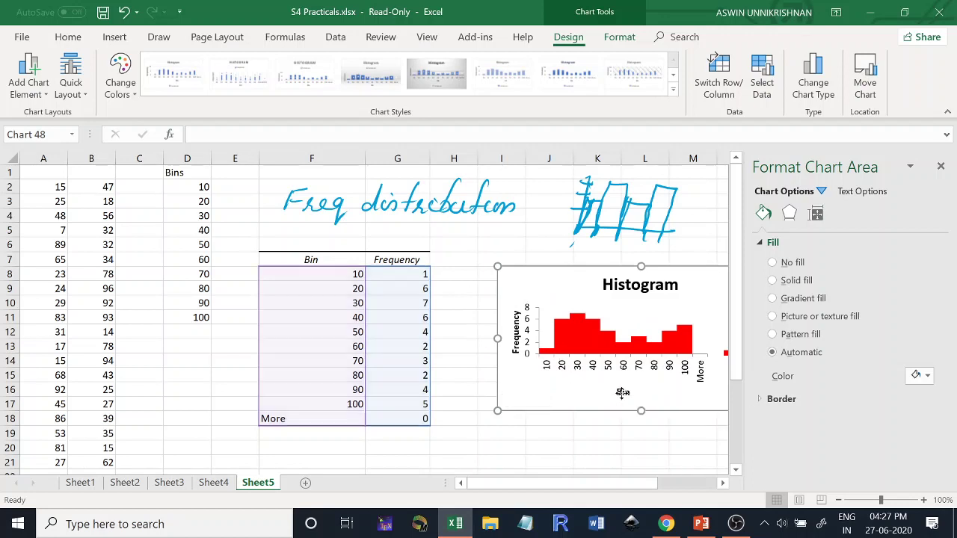
left_click(623, 391)
left_click(625, 392)
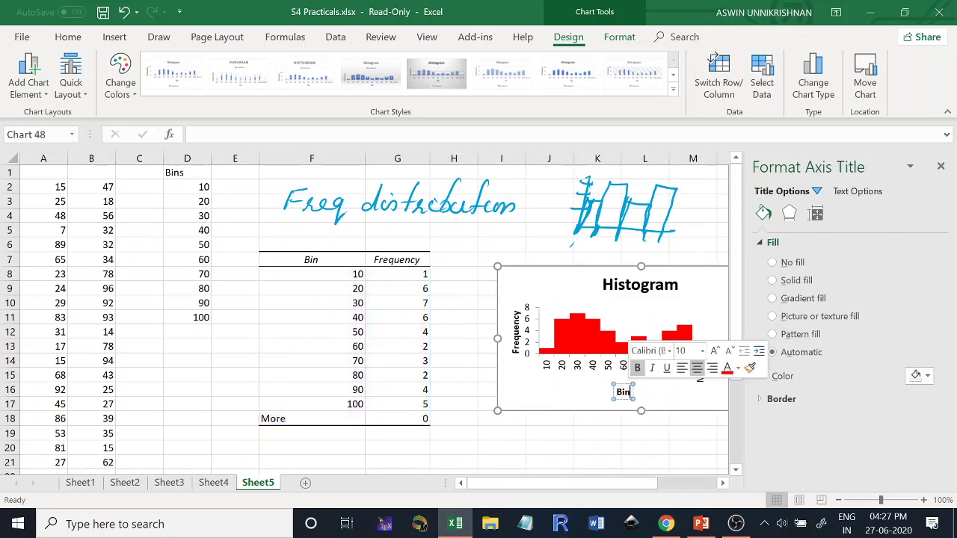
key("BackSpace")
key("BackSpace")
key("BackSpace")
type("M")
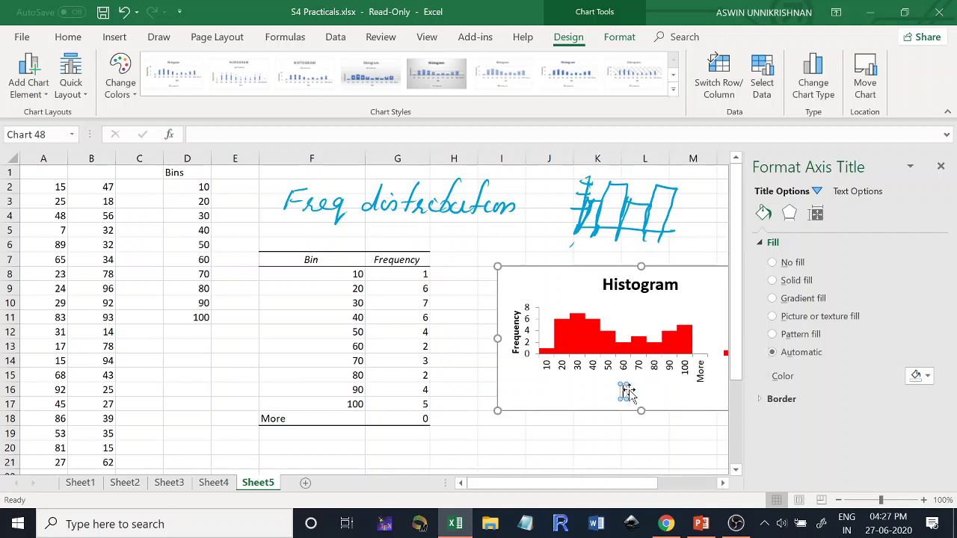
type("a")
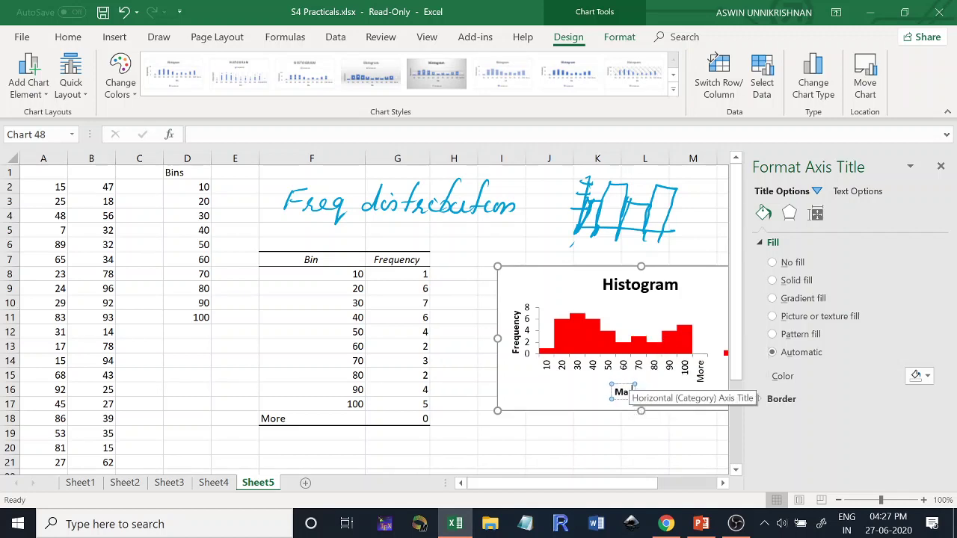
type("rk")
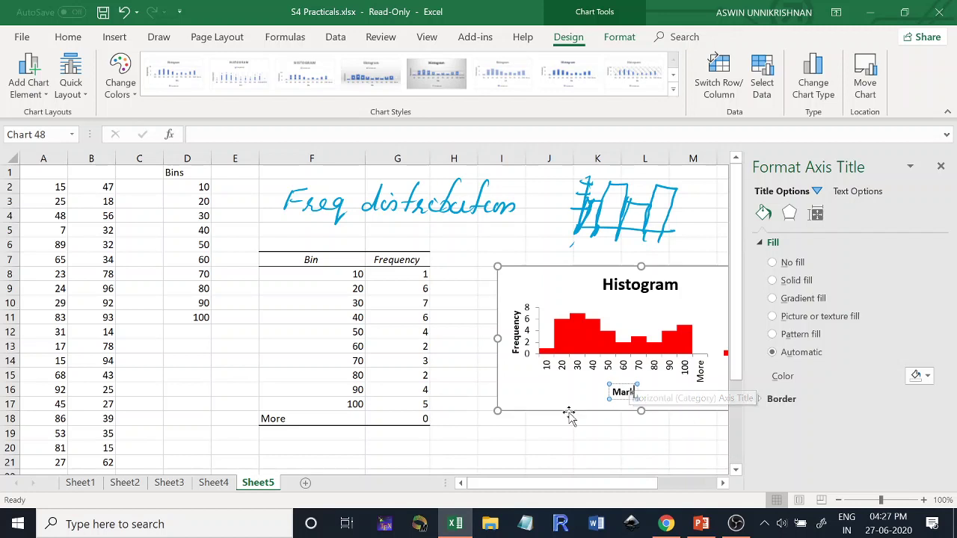
left_click(567, 411)
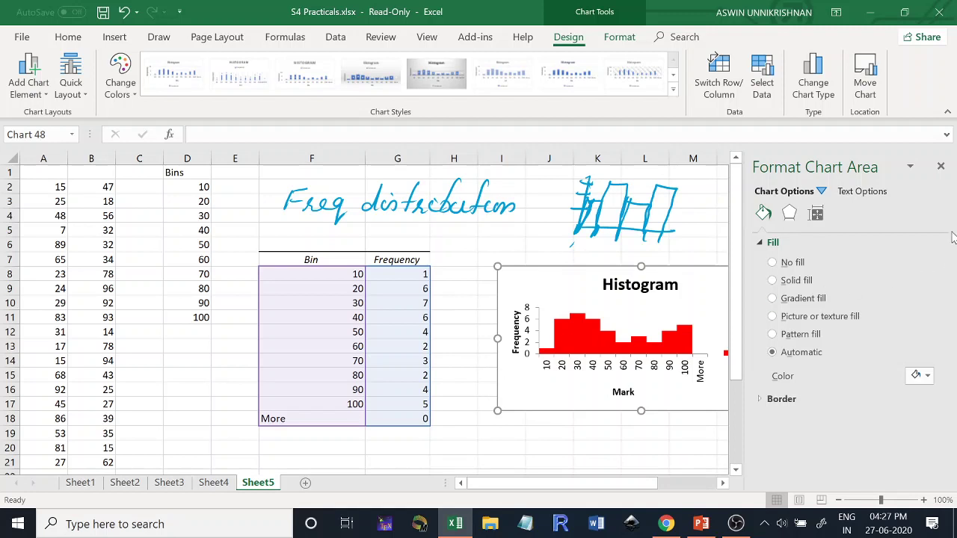
left_click(941, 167)
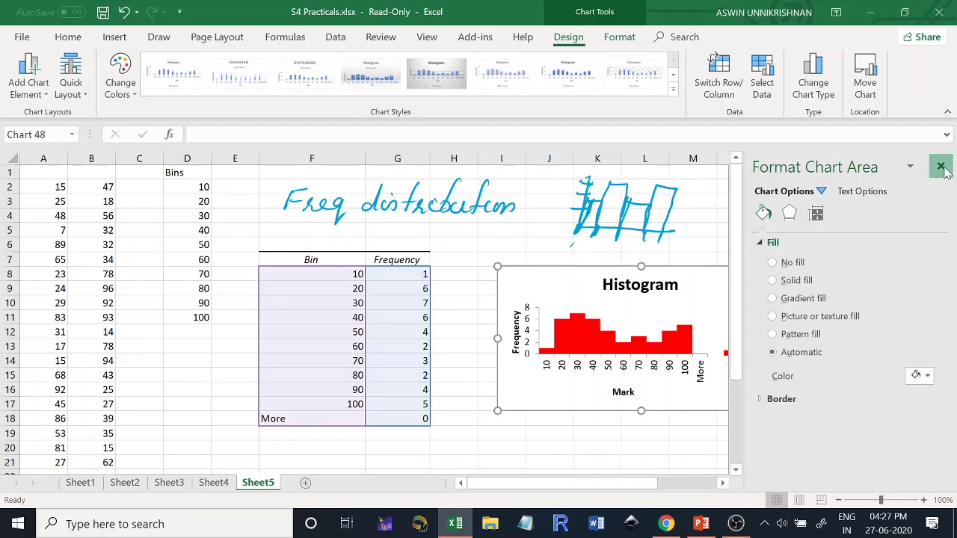
- Handwrite the exercise "Generate 100 r.v.s from N(10, 2.5) + hence draw a histogram" in ink below the data, around rows 21 to 25
left_click(951, 199)
left_click_drag(952, 199, 951, 247)
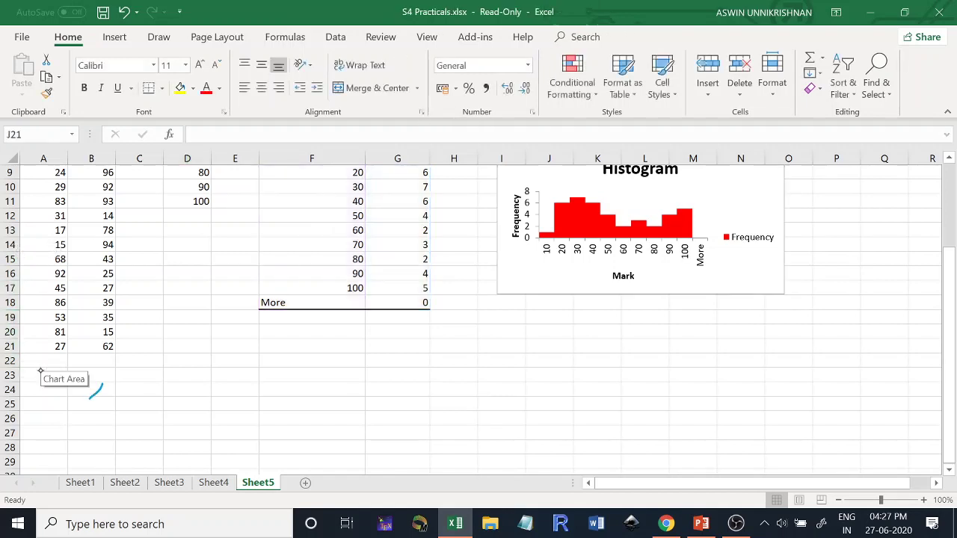
key("Escape")
mouse_move(92, 383)
left_mouse_down()
mouse_move(100, 409)
mouse_move(135, 389)
mouse_move(176, 391)
left_mouse_up()
mouse_move(193, 373)
left_mouse_down()
mouse_move(184, 398)
mouse_move(199, 394)
left_mouse_up()
mouse_move(187, 383)
left_mouse_down()
mouse_move(281, 374)
mouse_move(320, 383)
left_mouse_up()
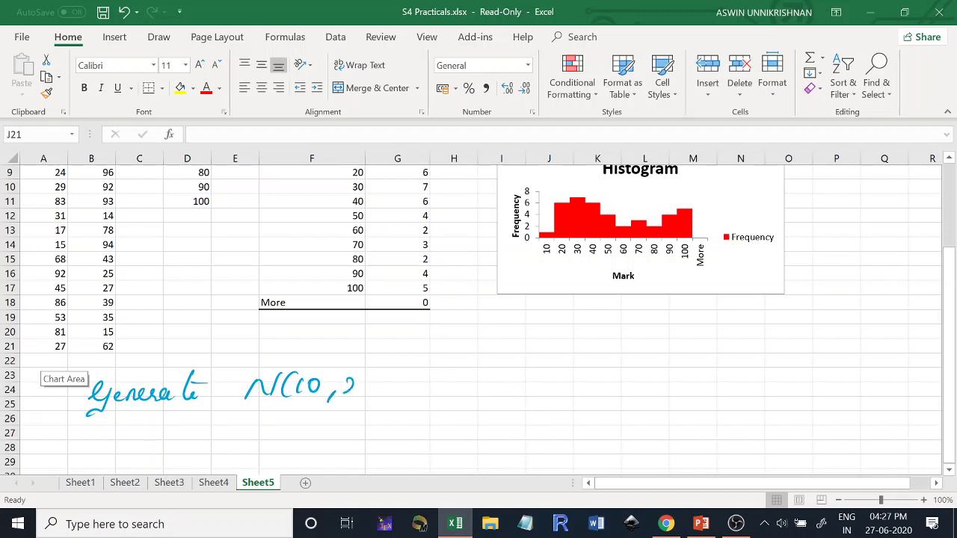
left_click_drag(399, 365, 394, 400)
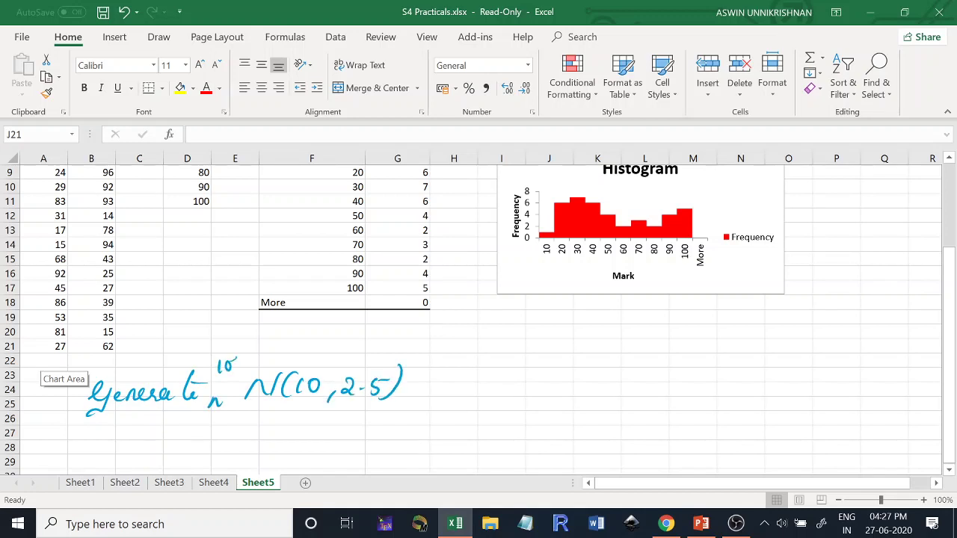
left_click_drag(240, 359, 300, 360)
left_click_drag(335, 341, 329, 366)
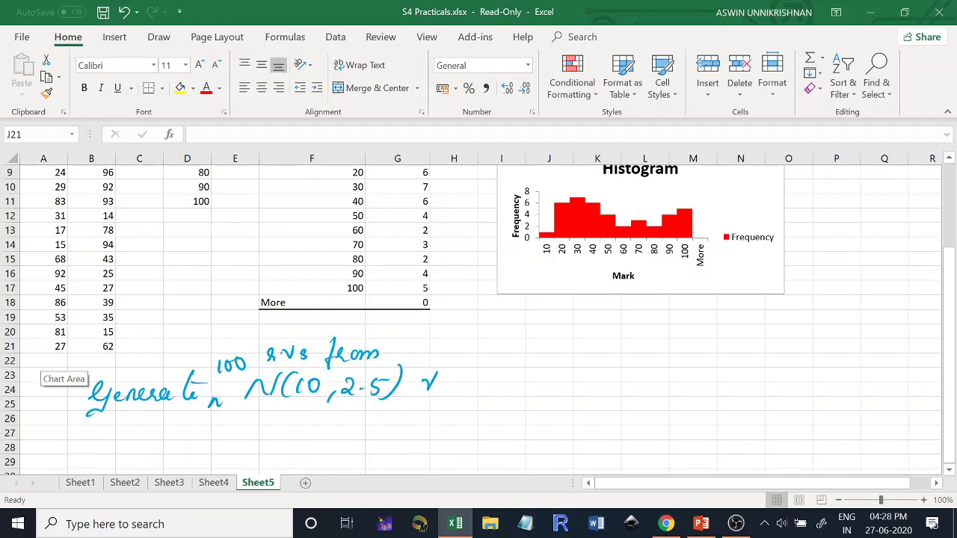
left_click_drag(422, 381, 444, 380)
mouse_move(472, 365)
left_mouse_down()
mouse_move(460, 388)
mouse_move(779, 377)
left_mouse_up()
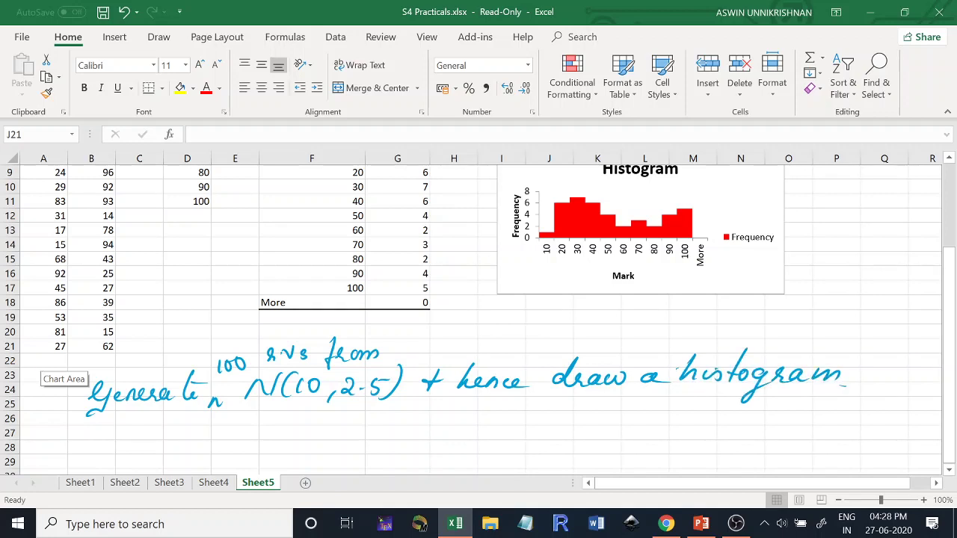
left_click_drag(237, 455, 250, 435)
- Select cell B27 below the handwritten exercise and start the Random Number Generation analysis tool
left_click(356, 432)
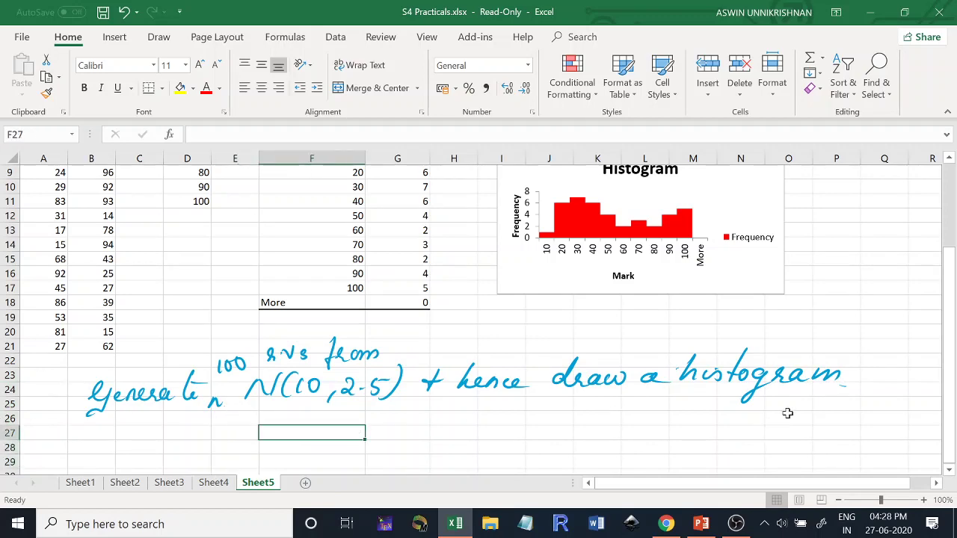
key("Down")
key("Down")
key("Down")
key("Down")
key("Down")
key("Down")
key("Down")
key("Down")
key("Down")
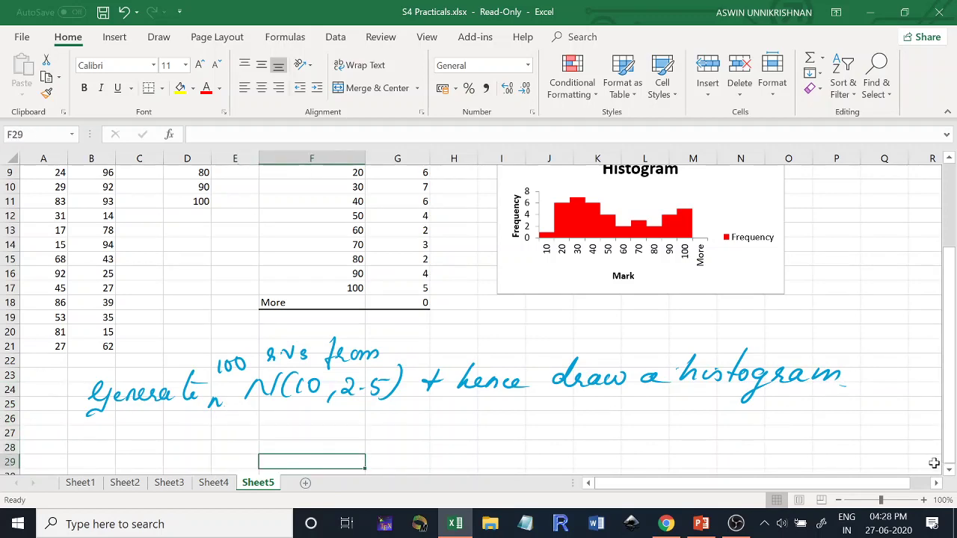
key("Down")
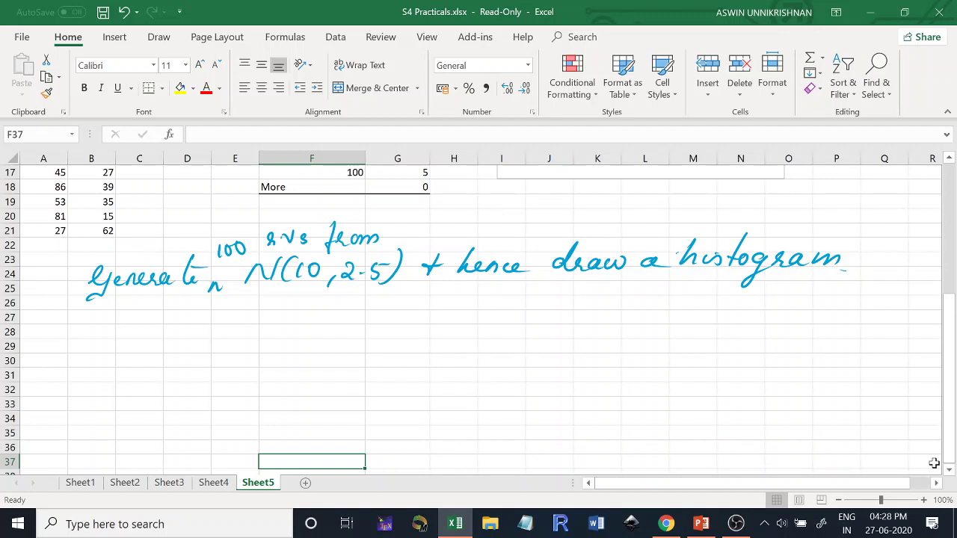
left_click(103, 316)
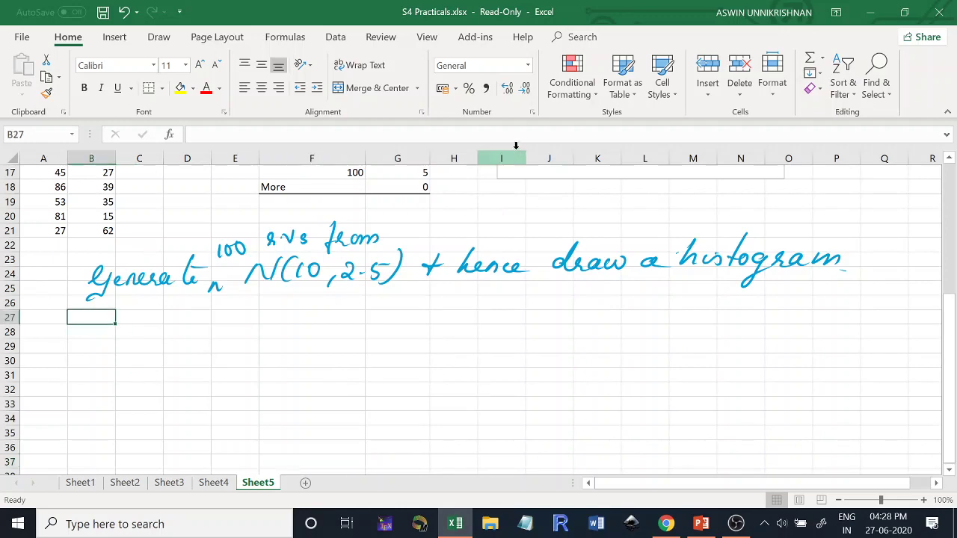
left_click(341, 37)
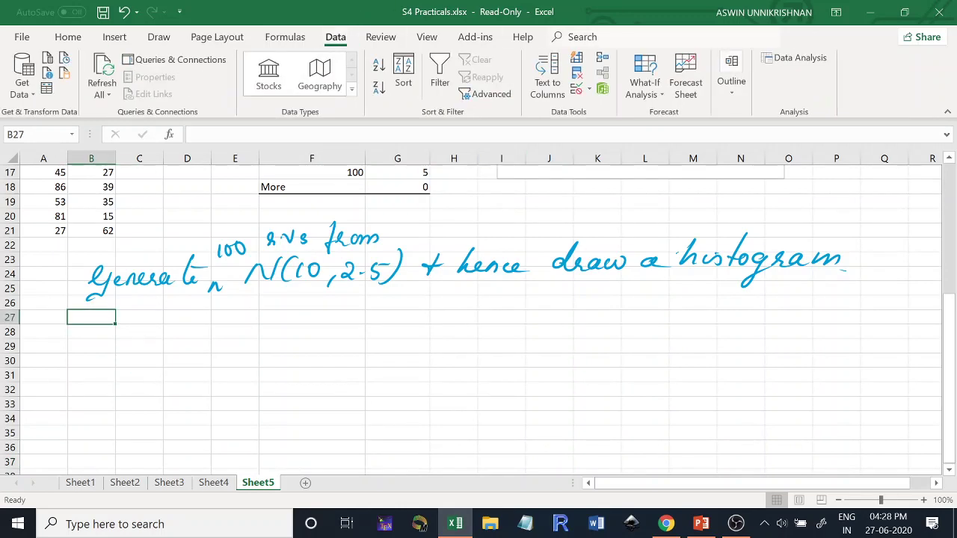
left_click(798, 59)
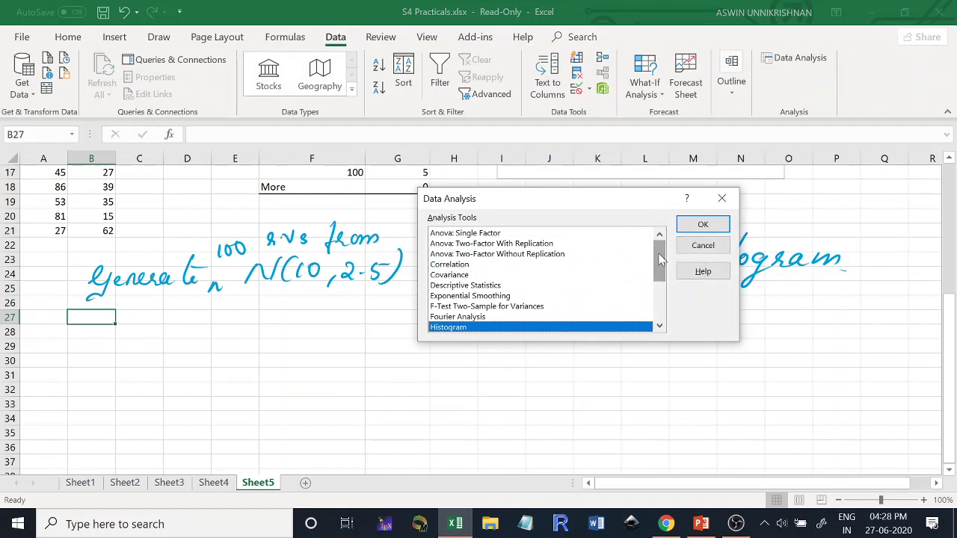
left_click_drag(661, 258, 661, 279)
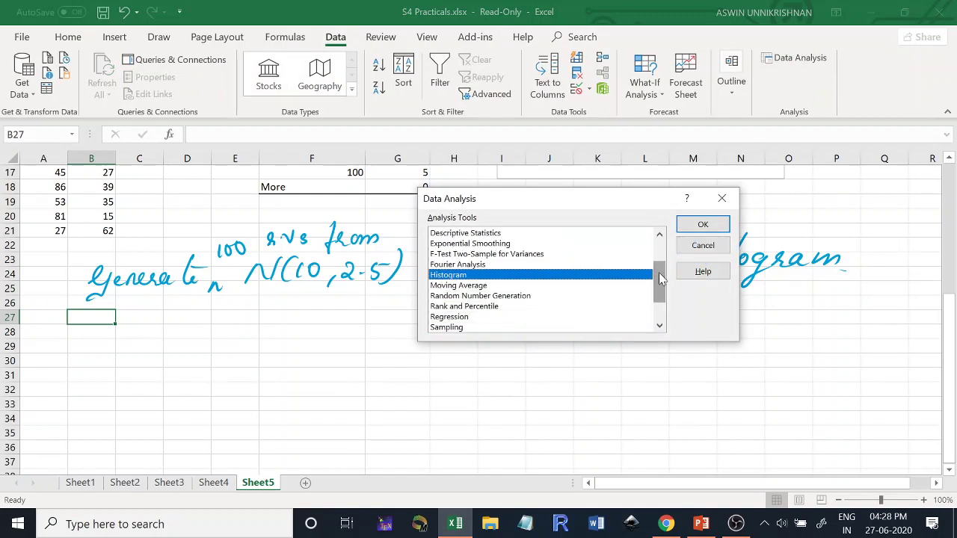
double_click(523, 295)
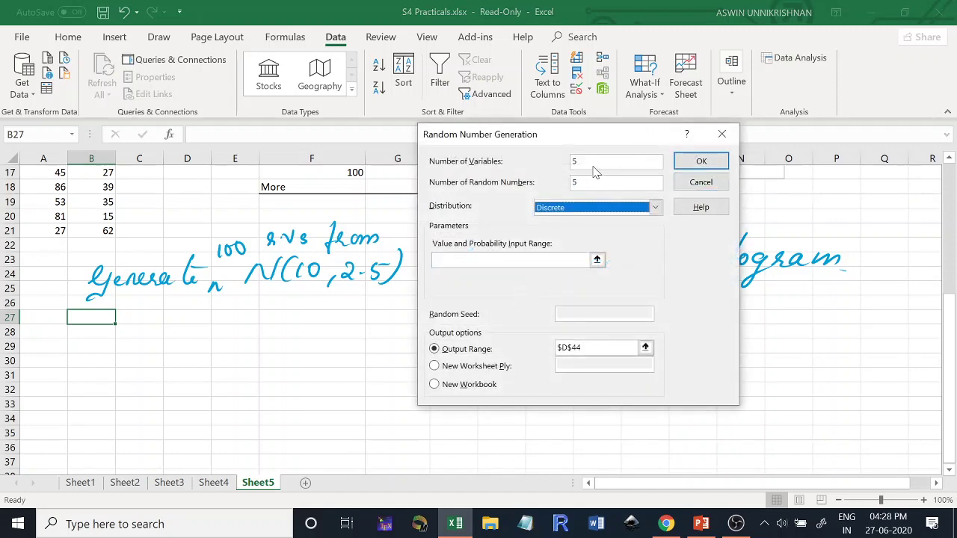
- Set the number of variables and the number of random numbers to 10 each, with a Normal distribution
left_click_drag(594, 167, 529, 184)
type("10")
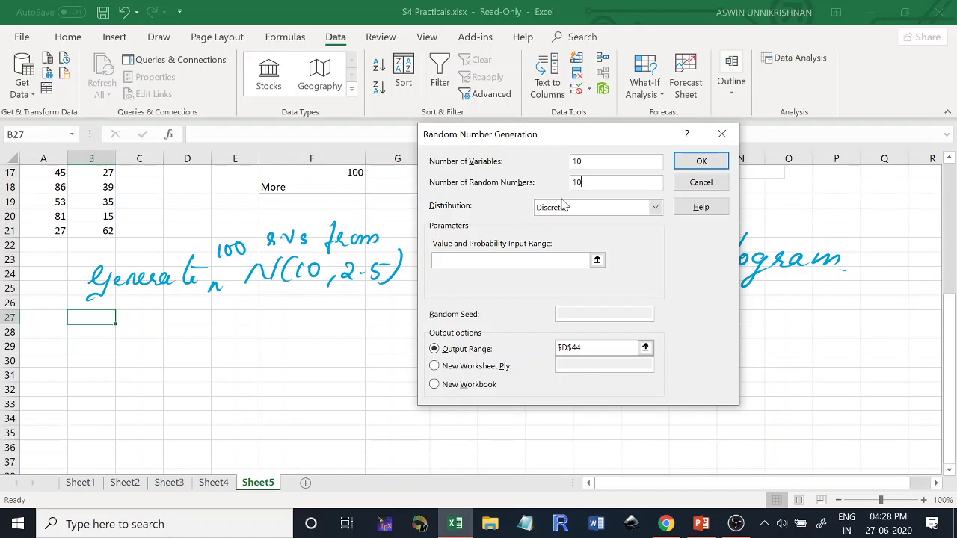
left_click(564, 206)
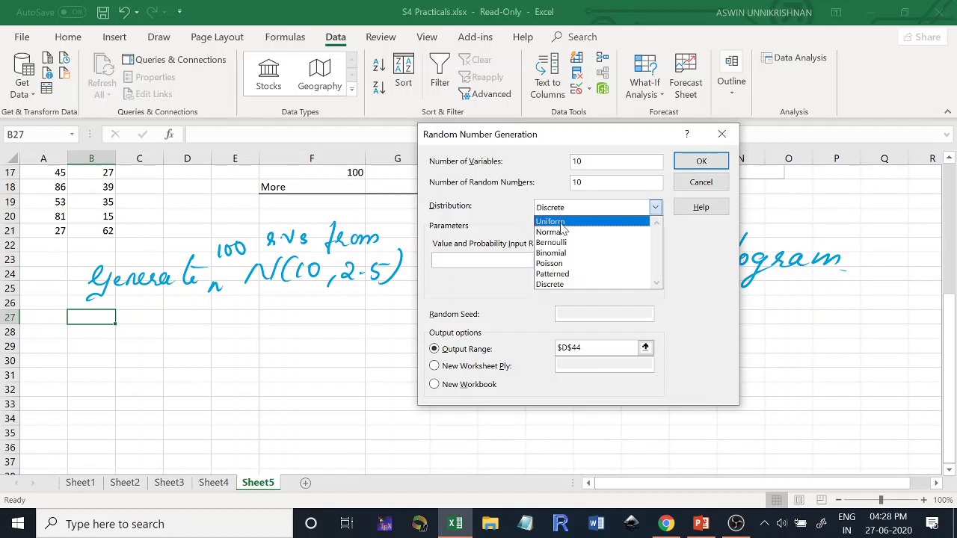
left_click(562, 232)
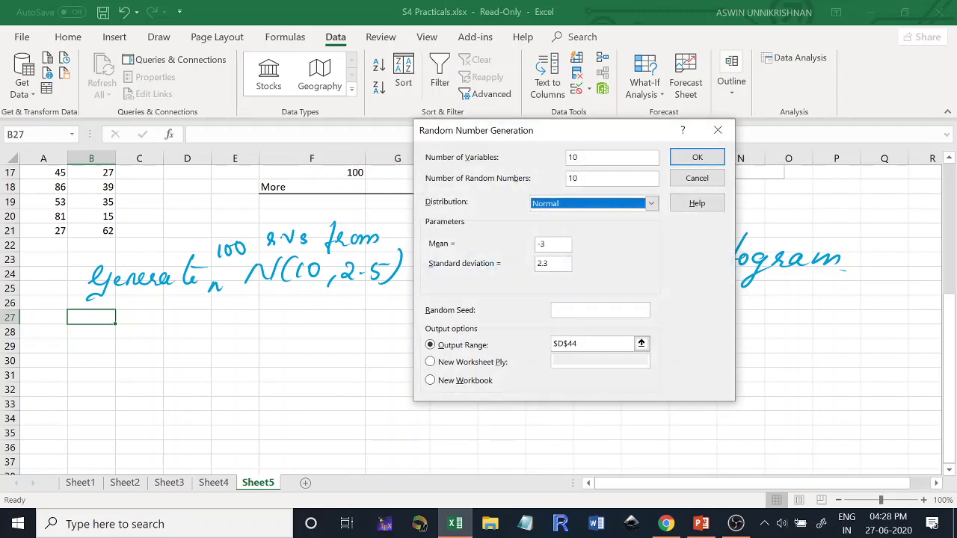
- Set the mean to 10, standard deviation to 2.5 and output range to B27, and generate the random numbers
double_click(546, 244)
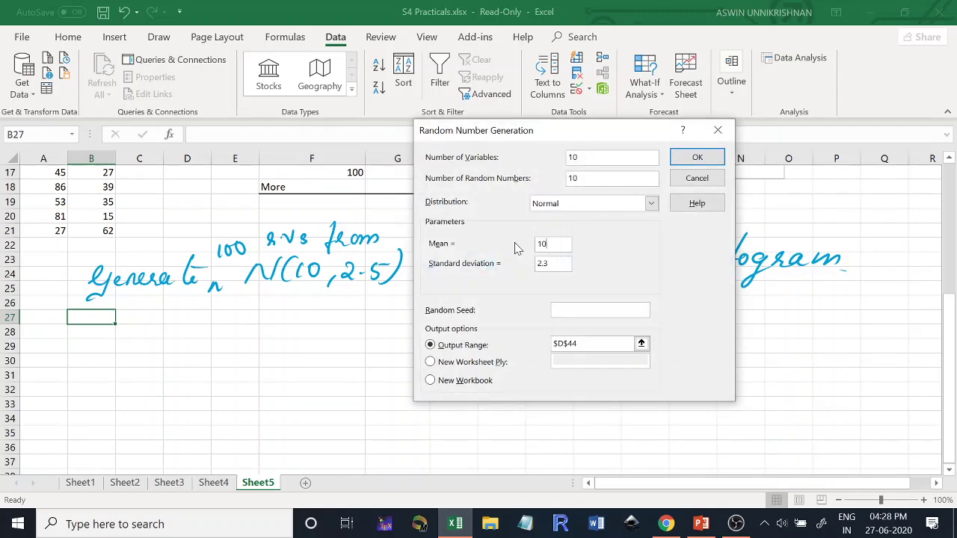
double_click(559, 267)
type("2.")
left_click(606, 343)
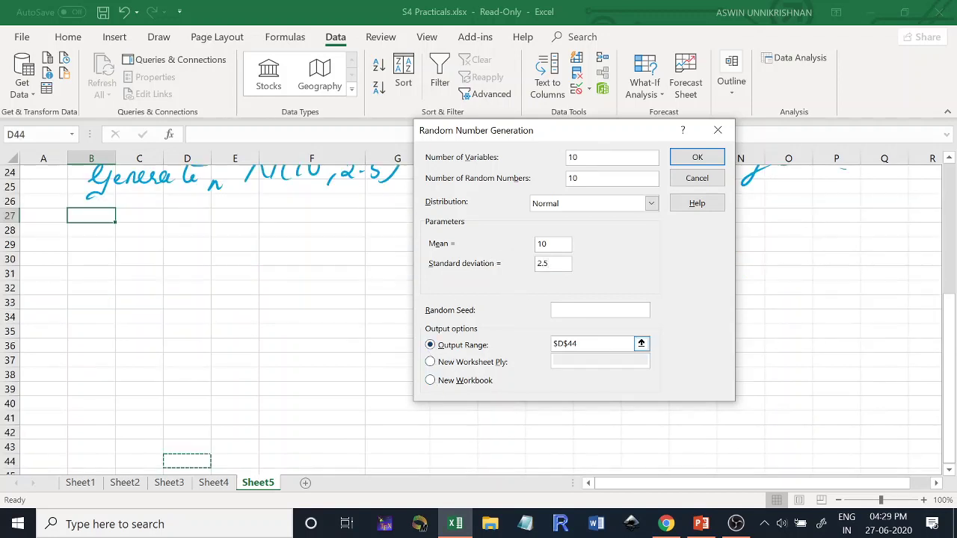
left_click(80, 215)
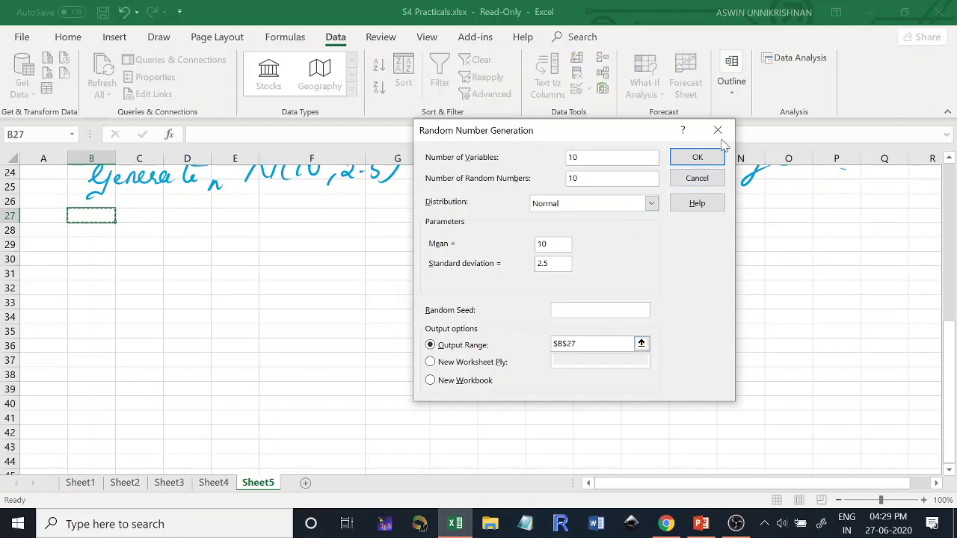
left_click(710, 159)
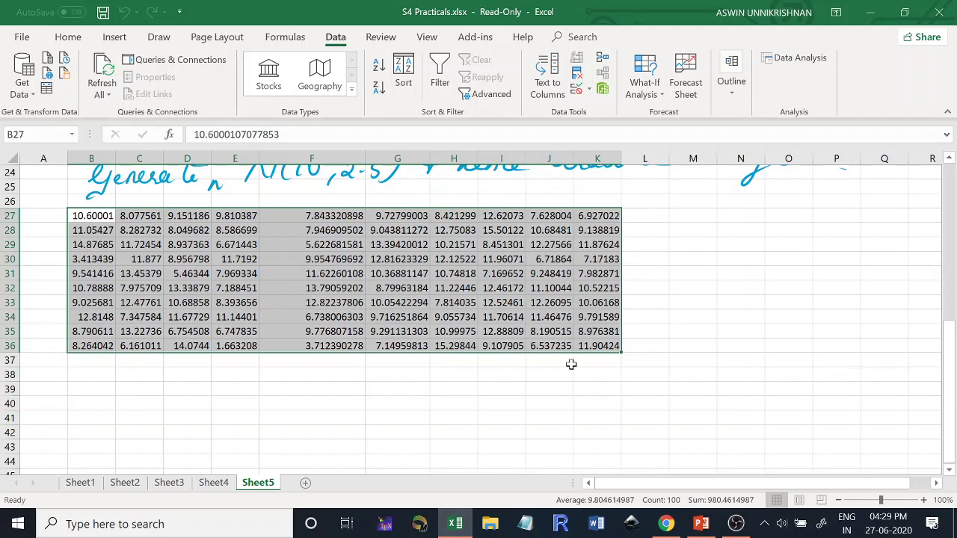
- Calculate the maximum of the random numbers in cell B40 with =max(B27:K36)
left_click(86, 445)
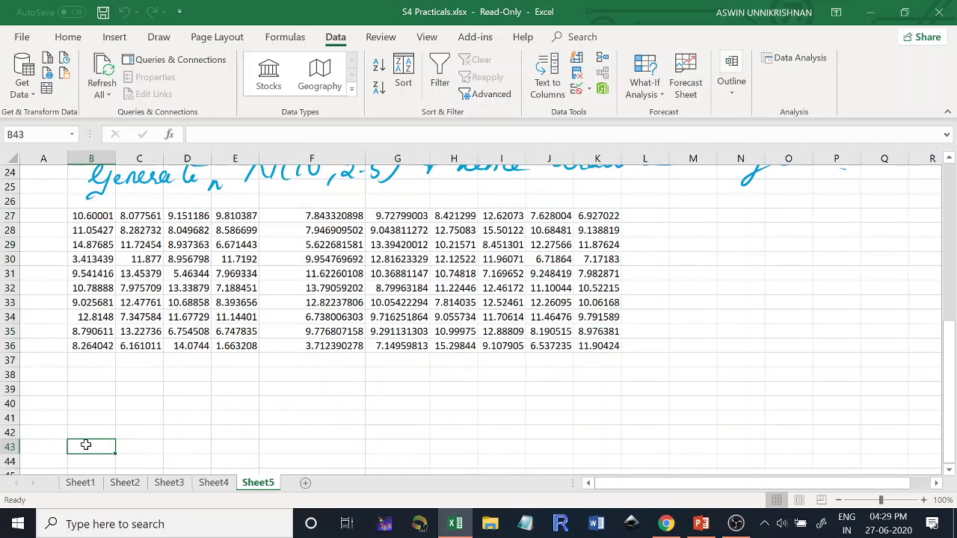
left_click(97, 403)
type("=")
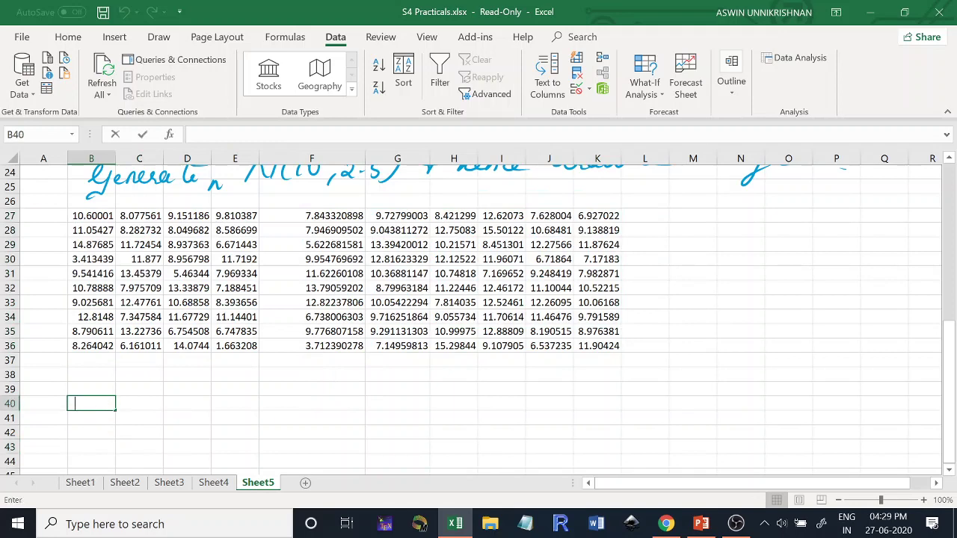
type("max")
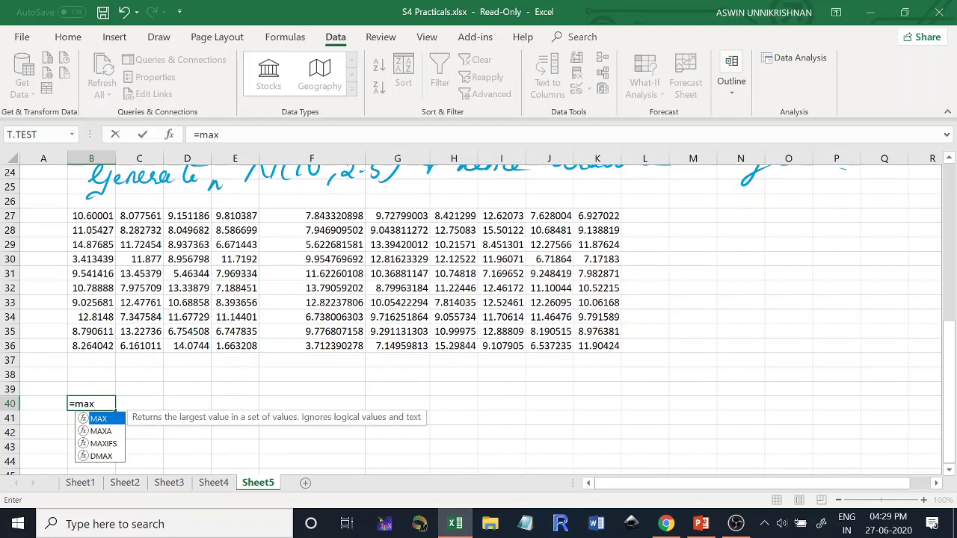
type("(")
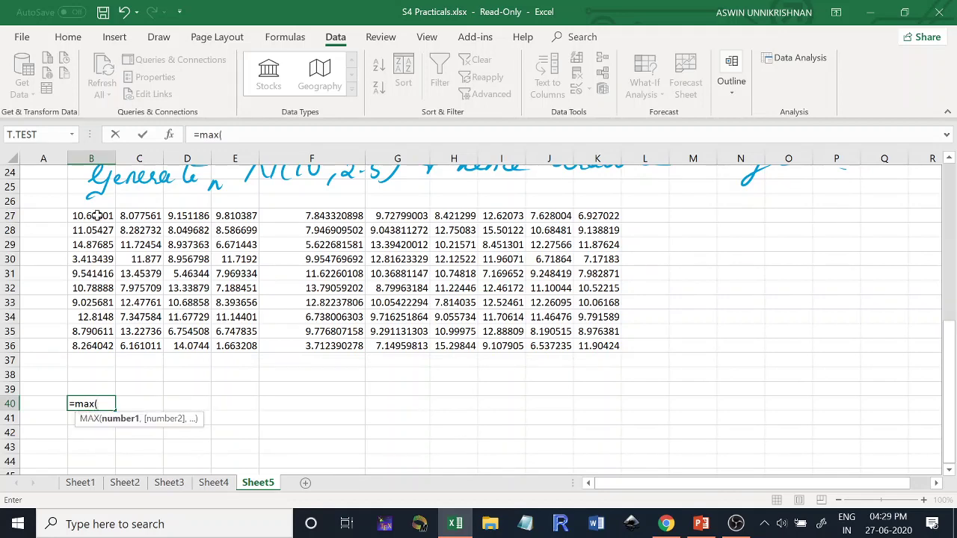
left_click_drag(80, 216, 574, 344)
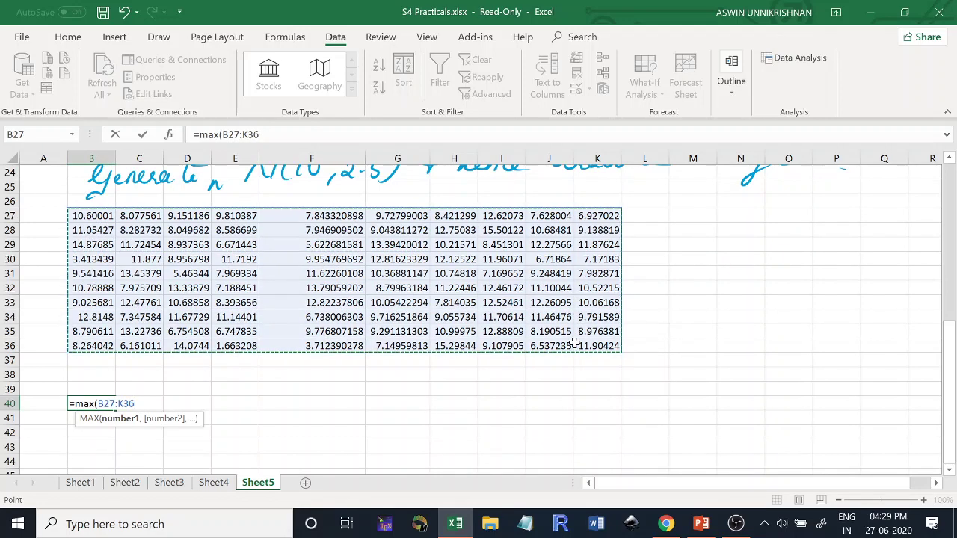
type(")")
key("Return")
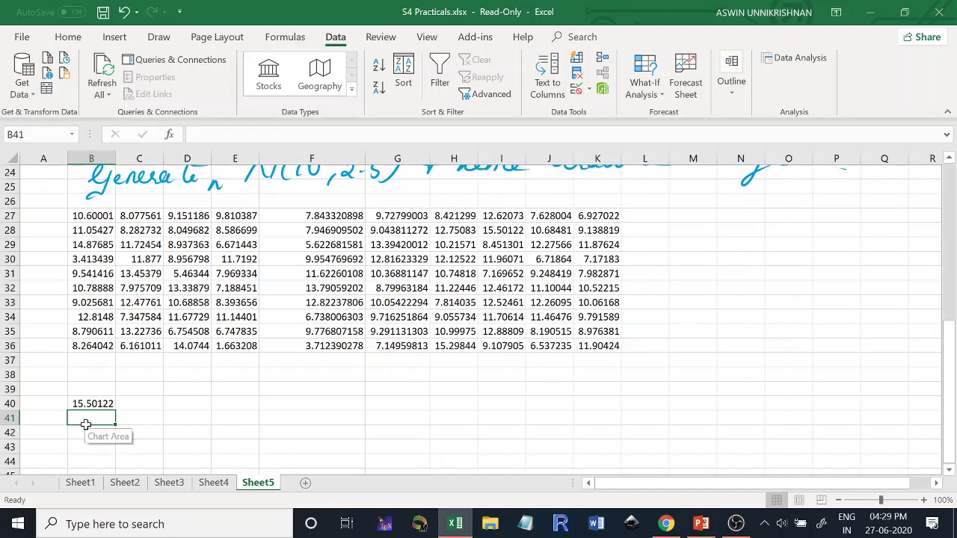
- Calculate the minimum of the random numbers in cell B41 with =min(B27:K36)
type("=")
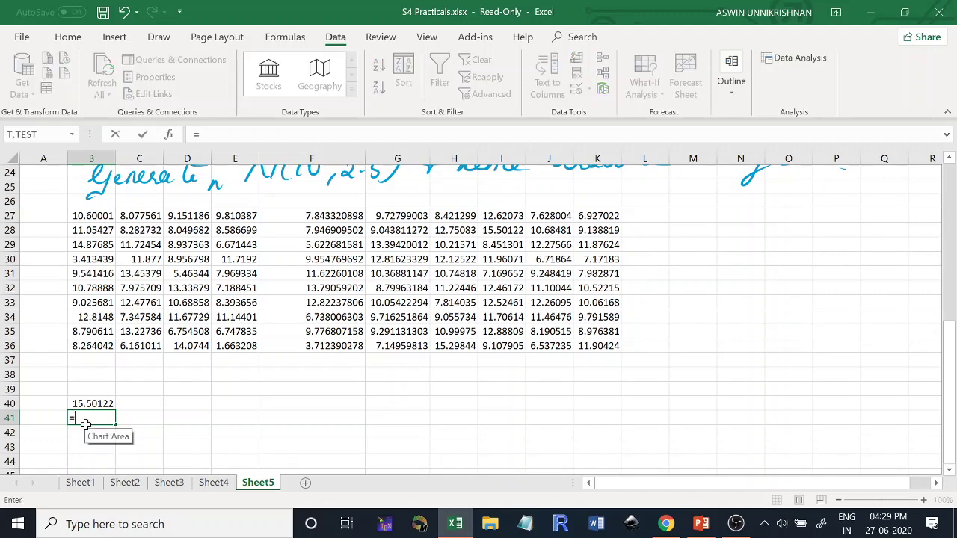
type("min(")
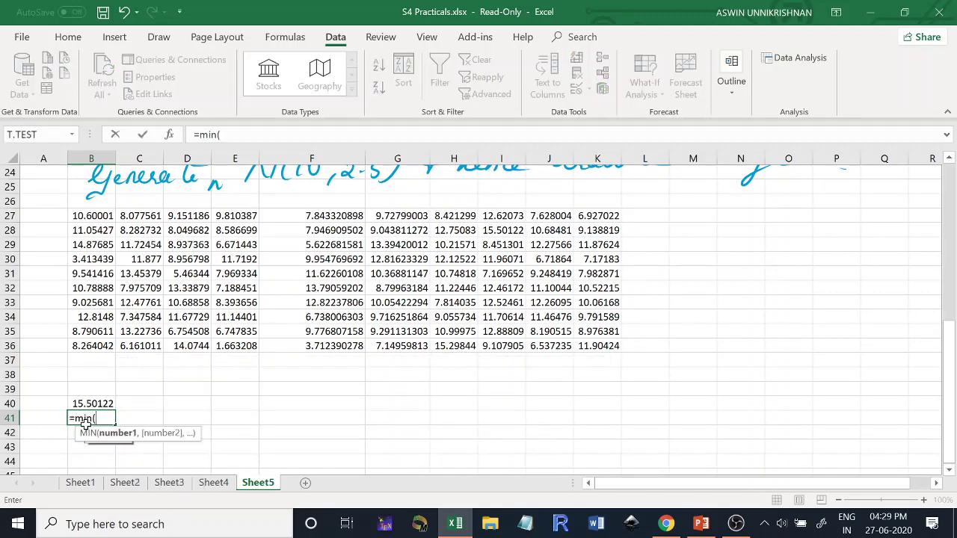
left_click_drag(79, 216, 595, 341)
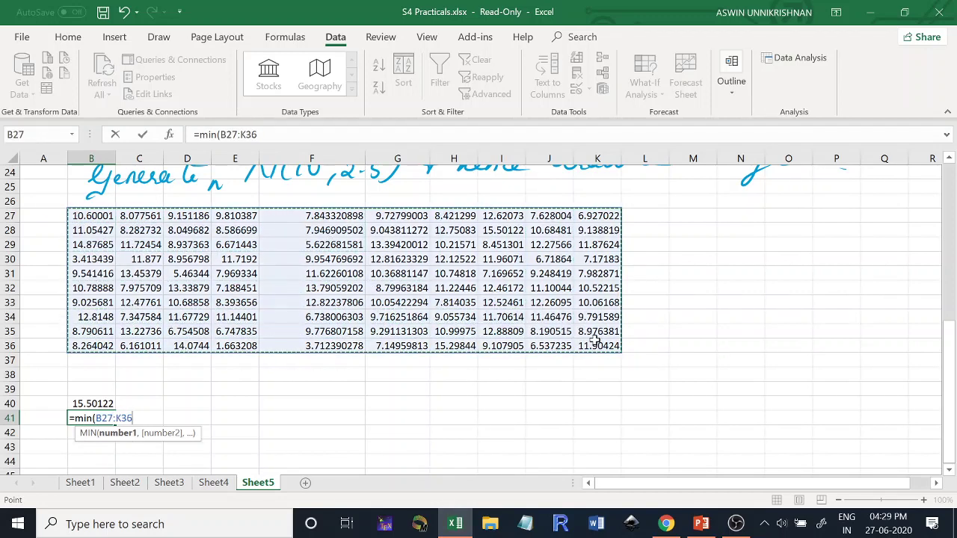
type(")")
key("Return")
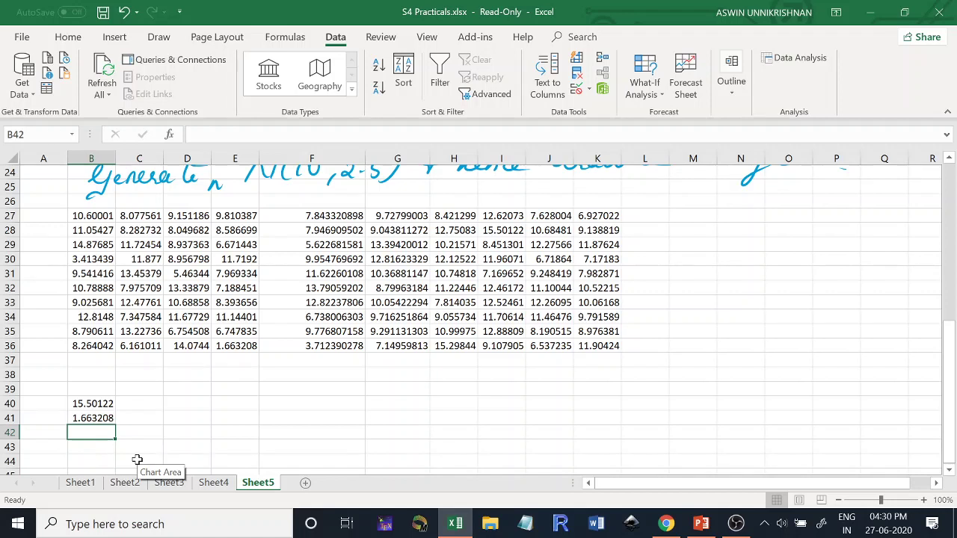
- Enter the heading "Bins" in cell M26, beside the random numbers
left_click(682, 198)
type("Bins")
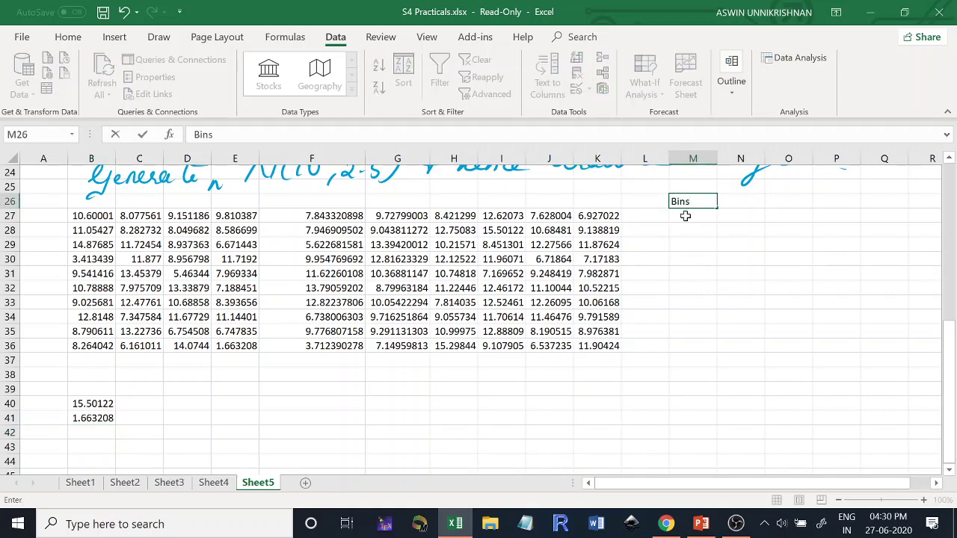
left_click(685, 216)
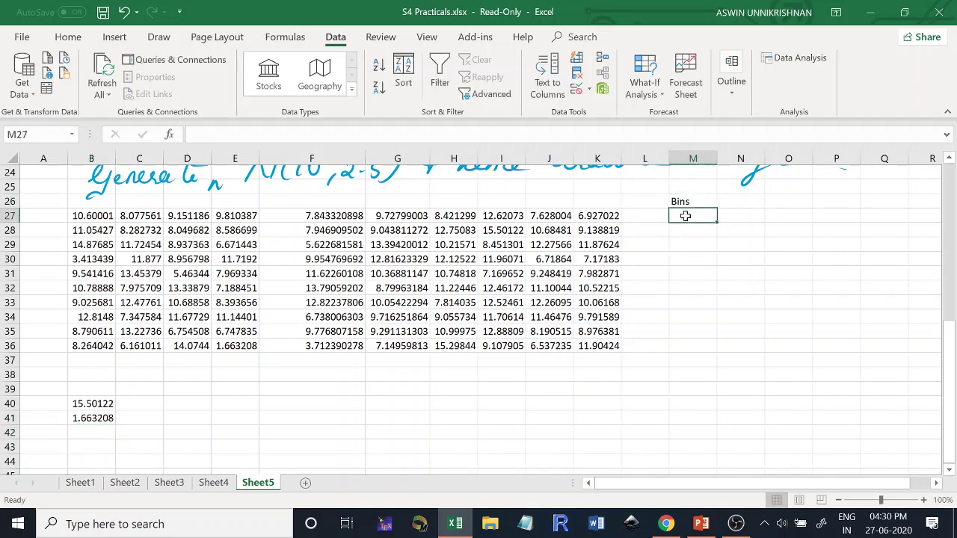
type("36912")
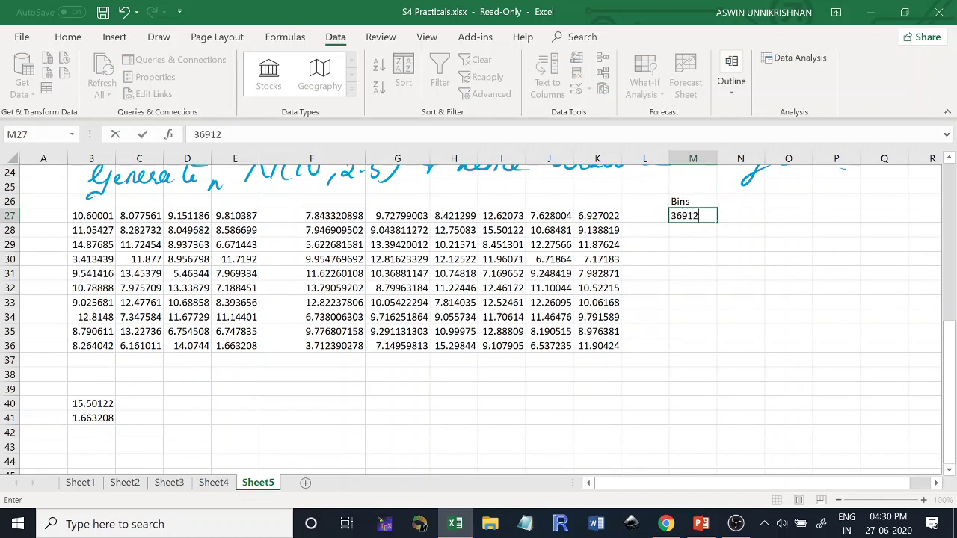
key("BackSpace")
key("BackSpace")
key("BackSpace")
key("BackSpace")
key("BackSpace")
- Enter the bin values 3, 9, 12, 15 and 18 in cells M27 to M31
type("3")
key("Return")
type("9")
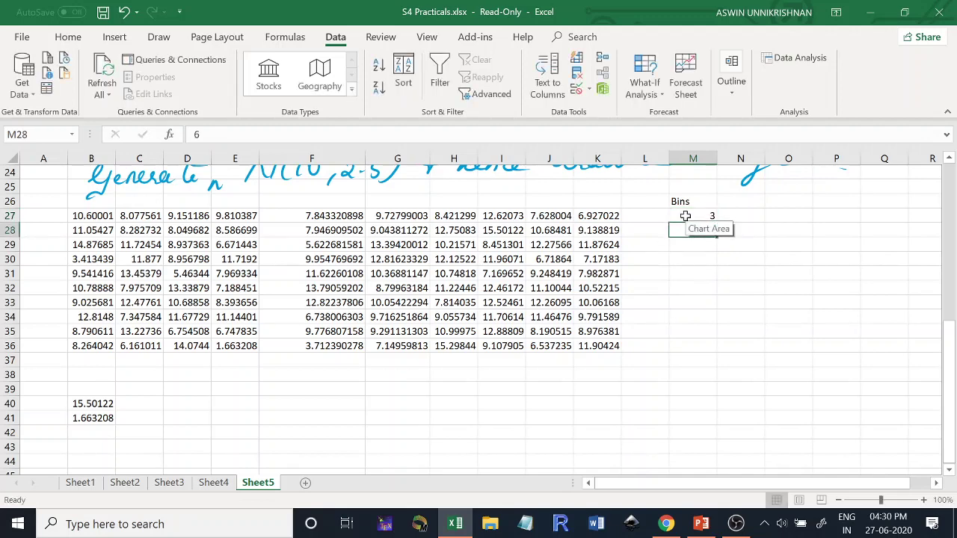
key("Return")
type("12")
key("Return")
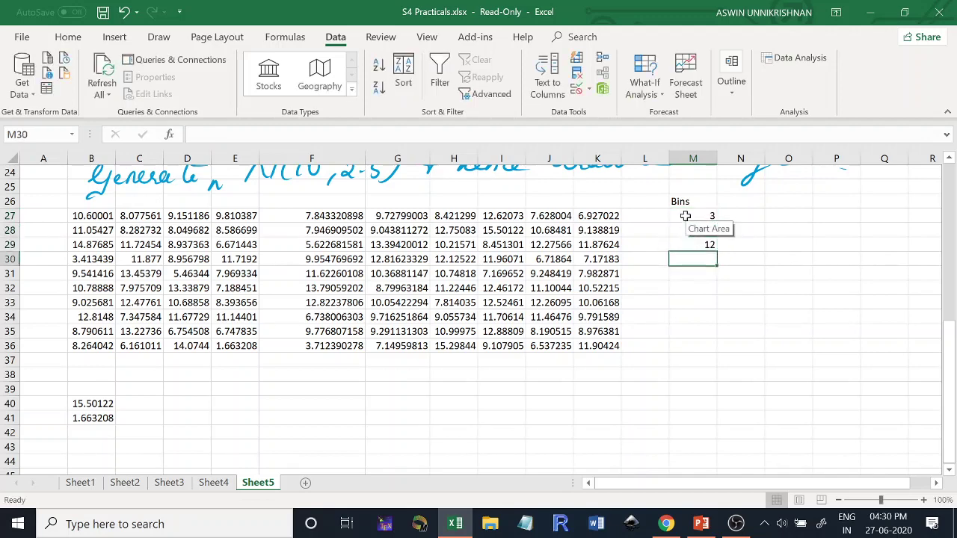
type("15")
key("Return")
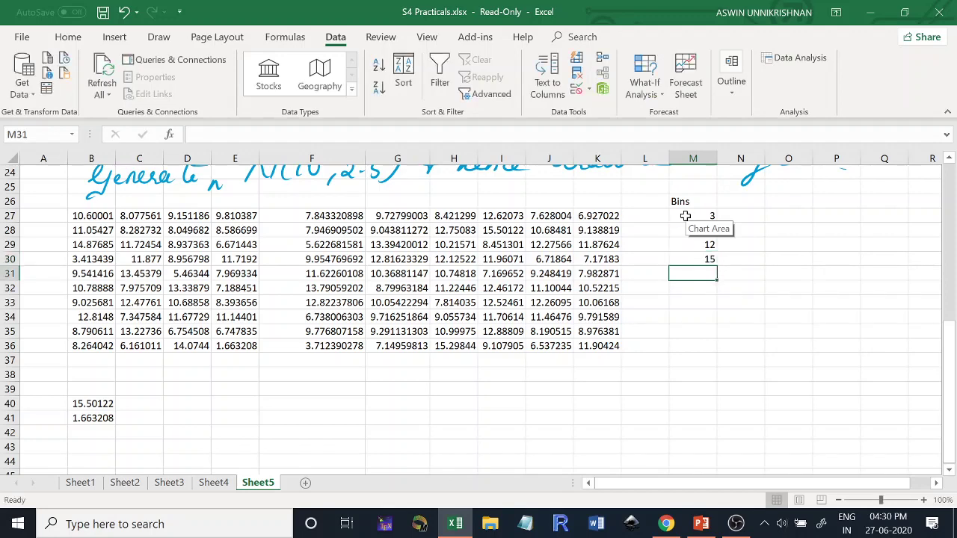
type("18")
key("Return")
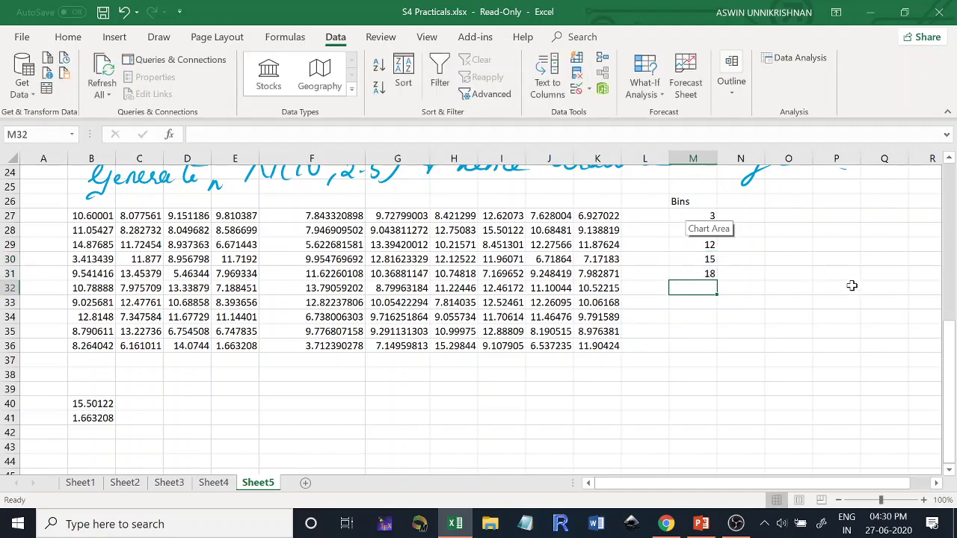
left_click(798, 330)
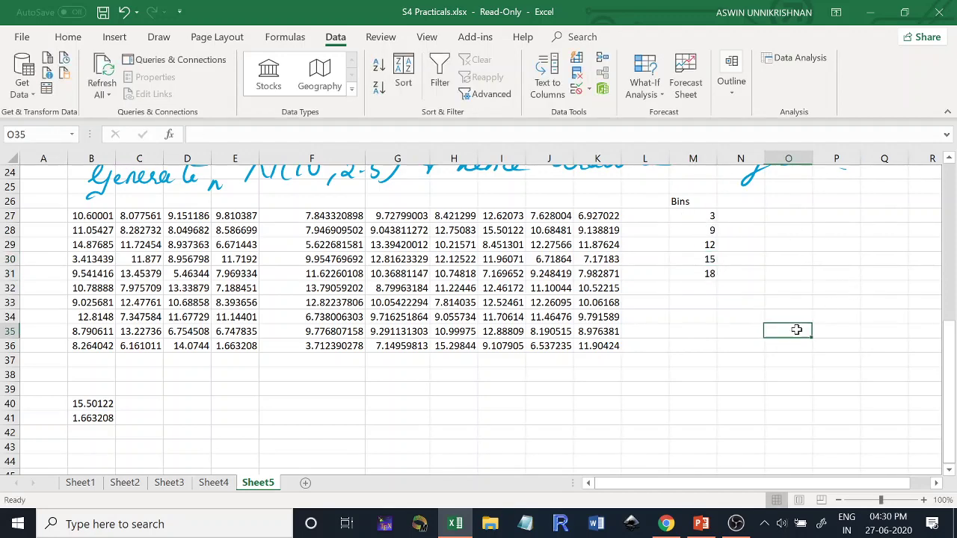
- Copy the bin values 9 to 18 one row down to start at M29, and enter 6 in cell M28
left_click(701, 236)
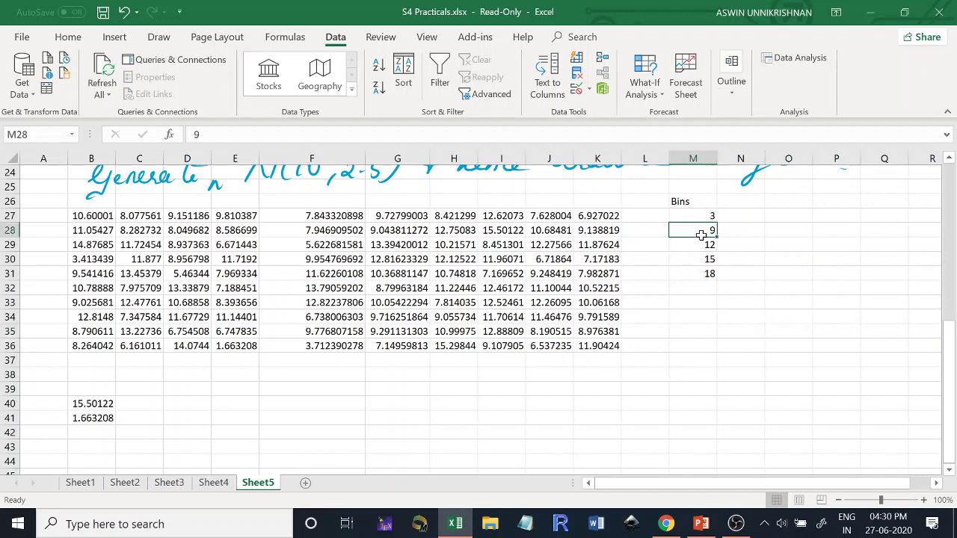
left_click_drag(702, 236, 703, 271)
key("ctrl+c")
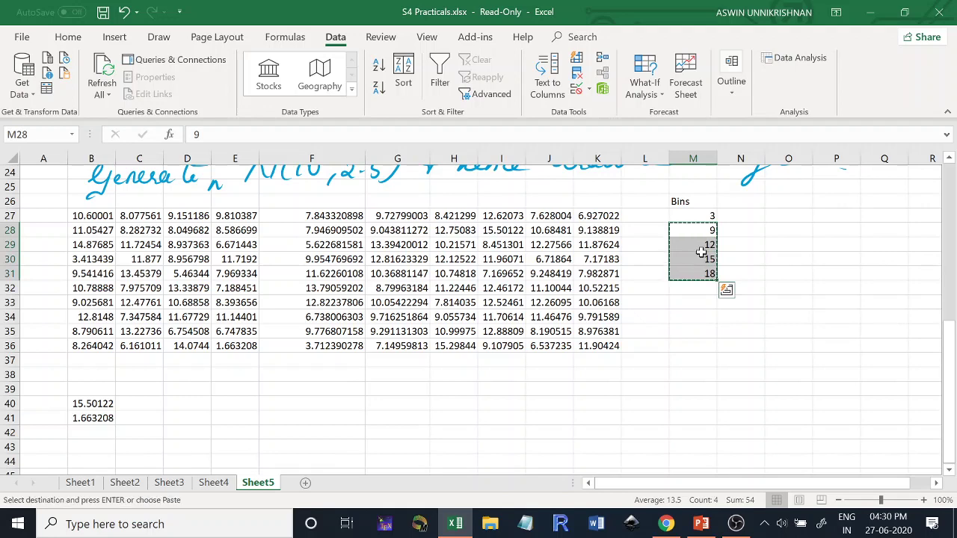
left_click(703, 247)
key("Return")
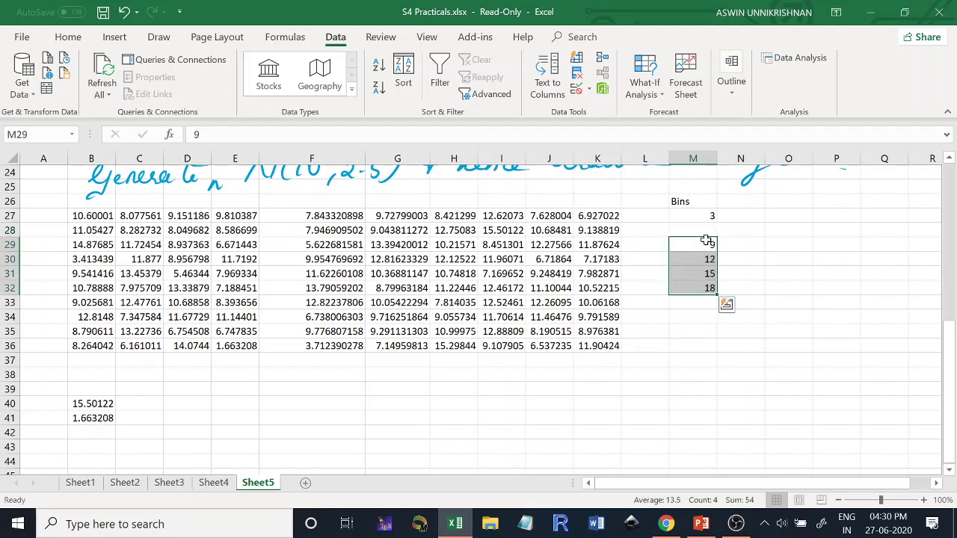
left_click(703, 233)
type("6")
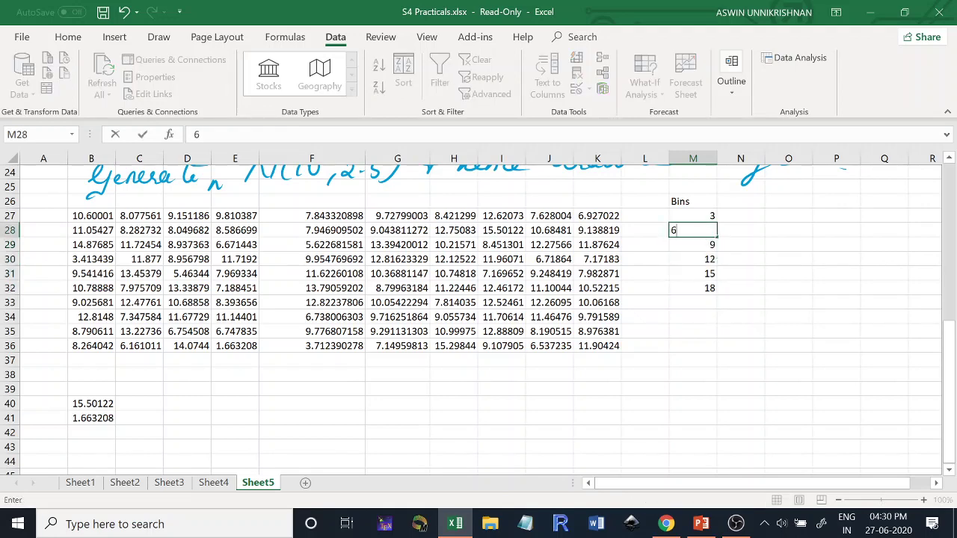
left_click(695, 274)
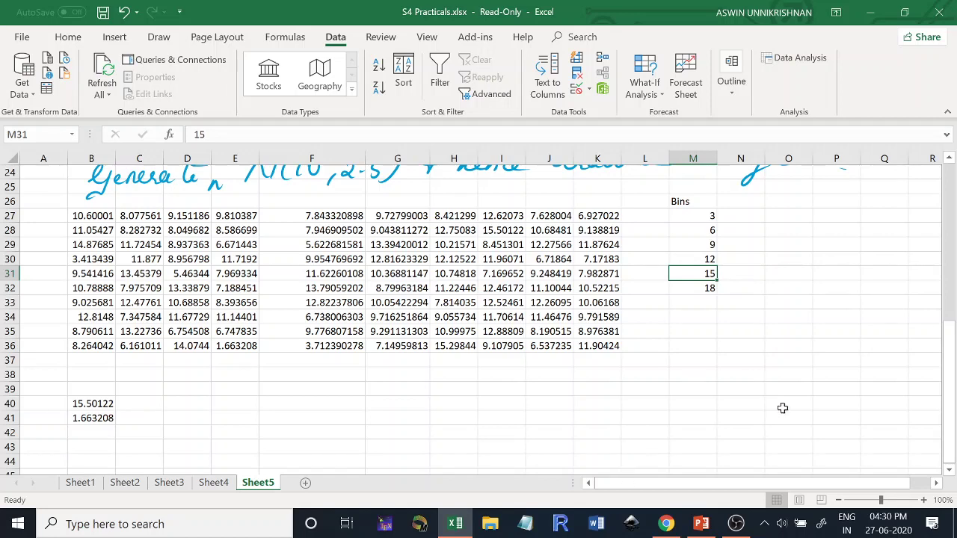
- Start the Histogram analysis tool and set its input range to the random numbers in B27:K36
left_click_drag(726, 485, 748, 486)
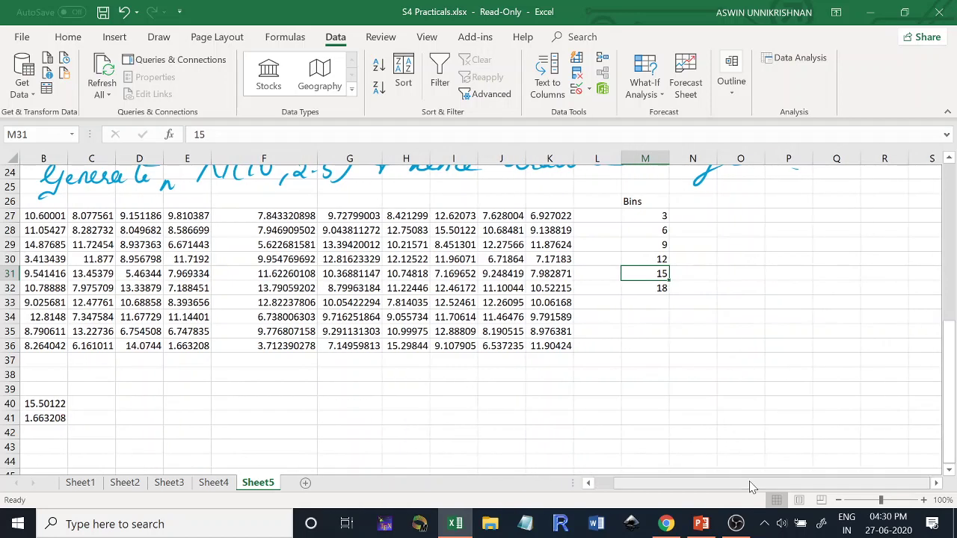
left_click(797, 58)
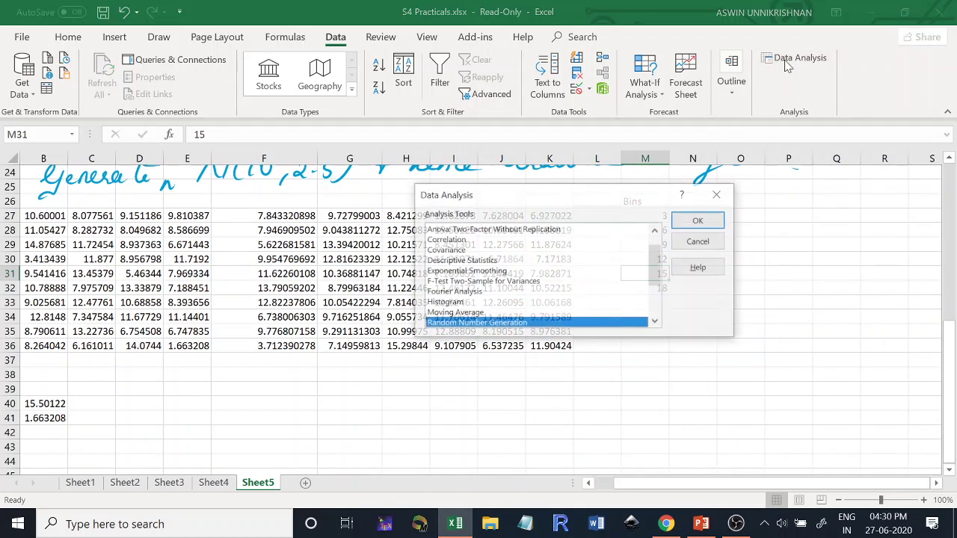
double_click(459, 304)
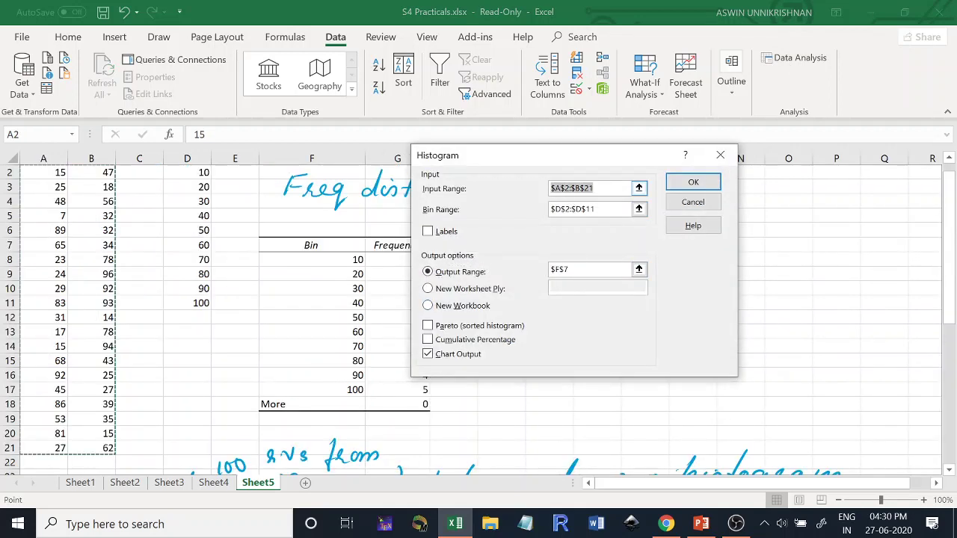
left_click_drag(950, 264, 941, 320)
left_click_drag(569, 159, 754, 40)
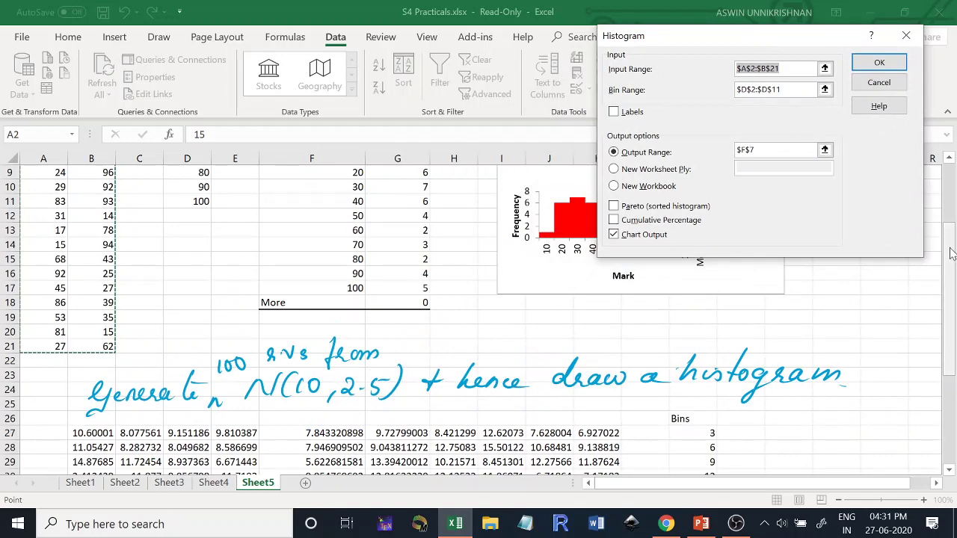
left_click_drag(951, 255, 954, 329)
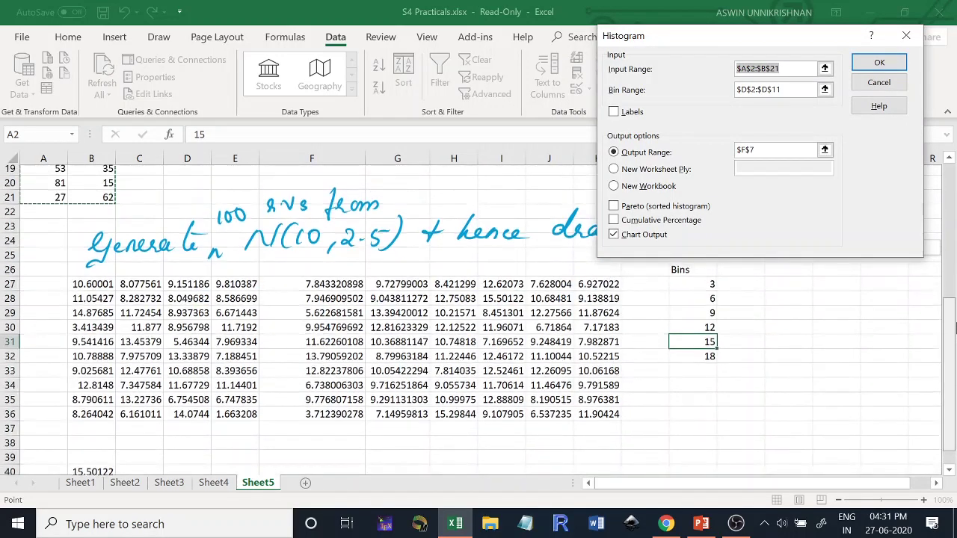
left_click_drag(71, 287, 595, 422)
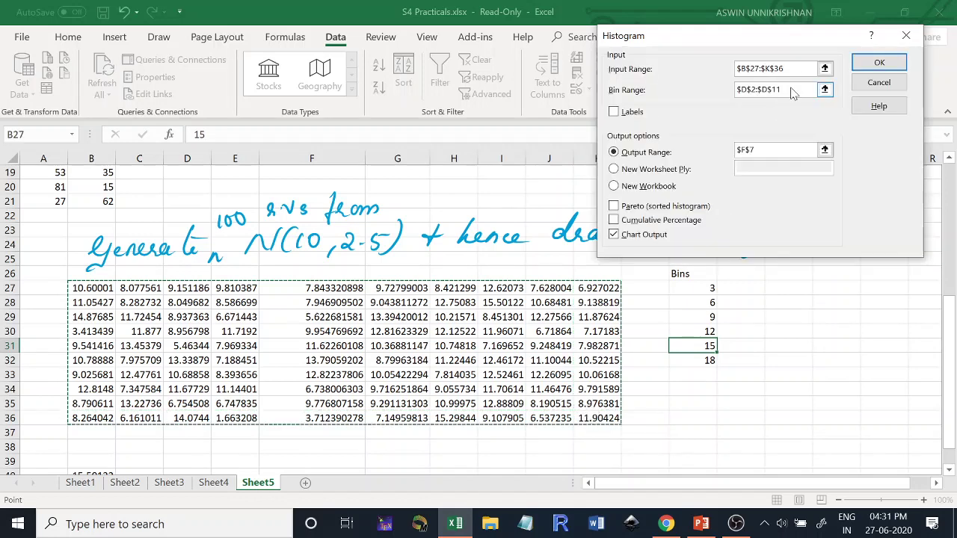
- Set the histogram's bin range to the bin values in M27:M32
left_click_drag(794, 91, 717, 99)
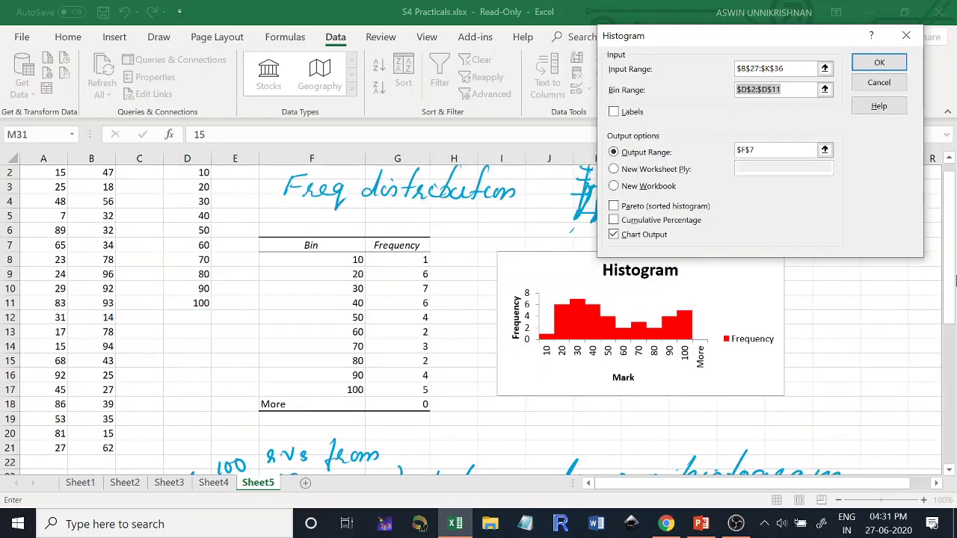
left_click_drag(956, 280, 956, 375)
left_click(694, 289)
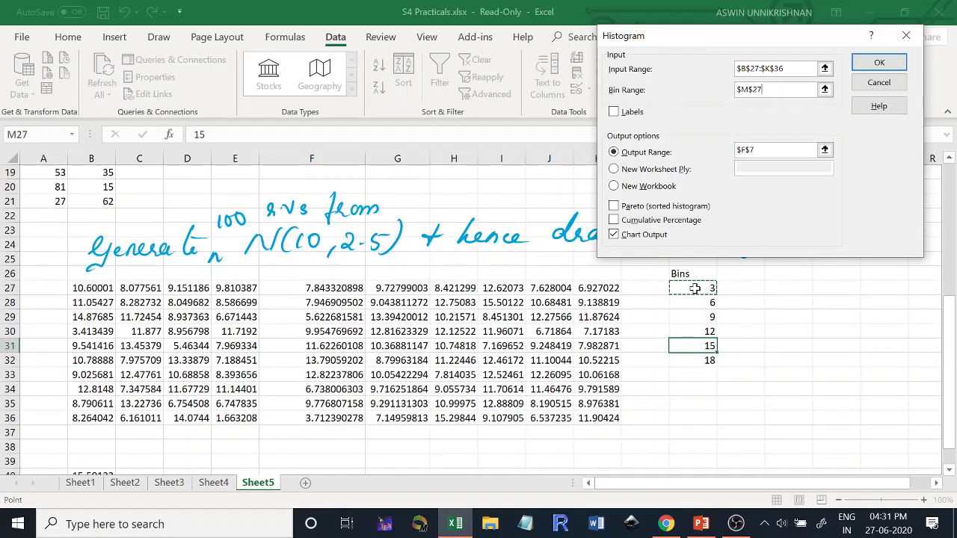
left_click_drag(695, 288, 700, 359)
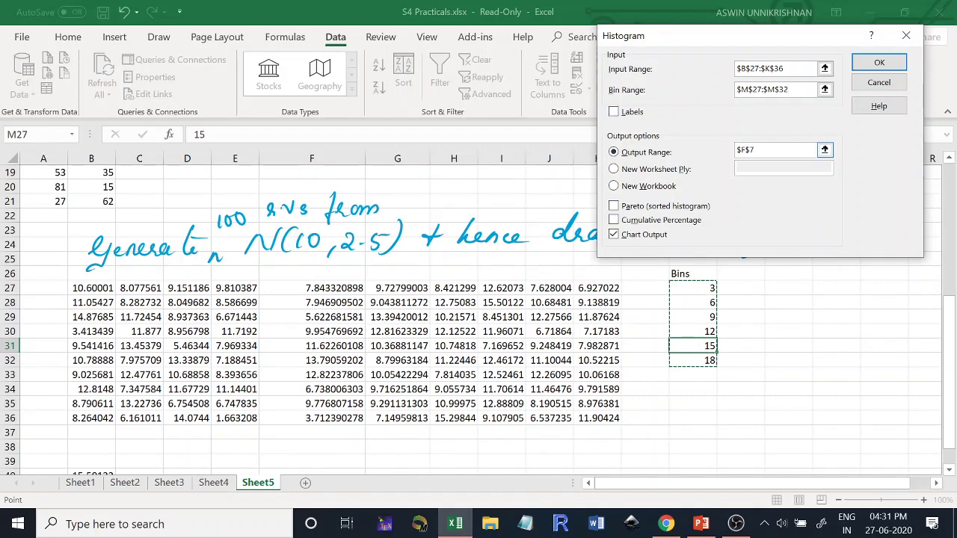
- Set the histogram's output range to cell F39, below the random numbers
left_click(777, 150)
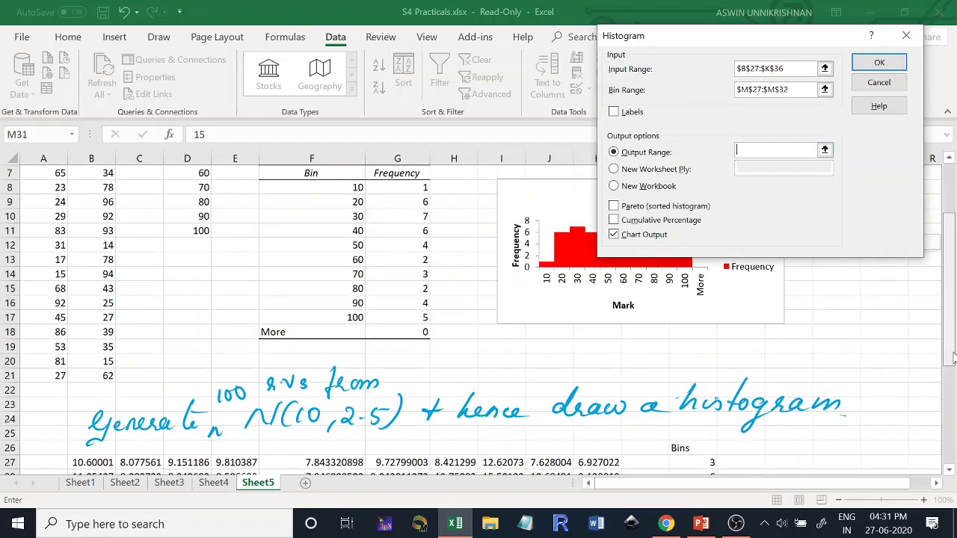
scroll(946, 195, "down", 5)
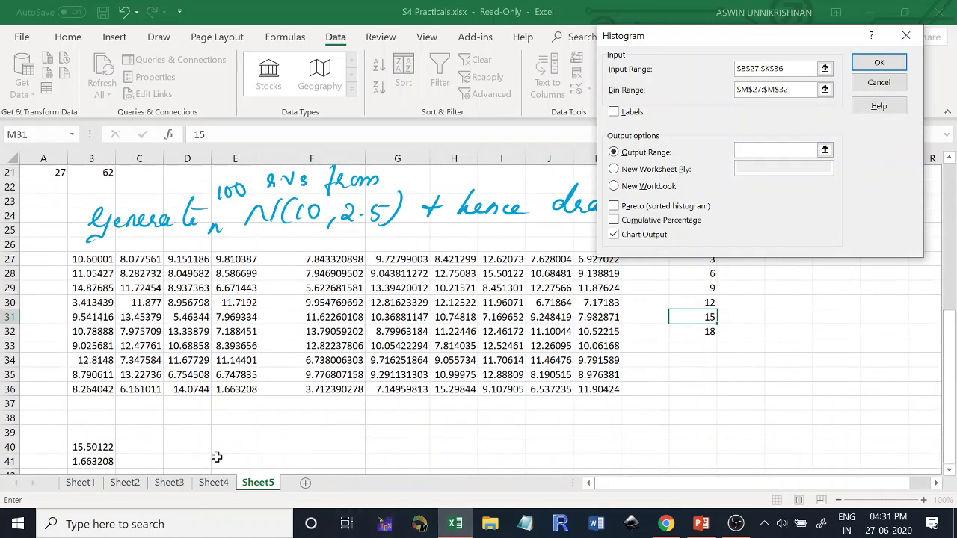
left_click(272, 434)
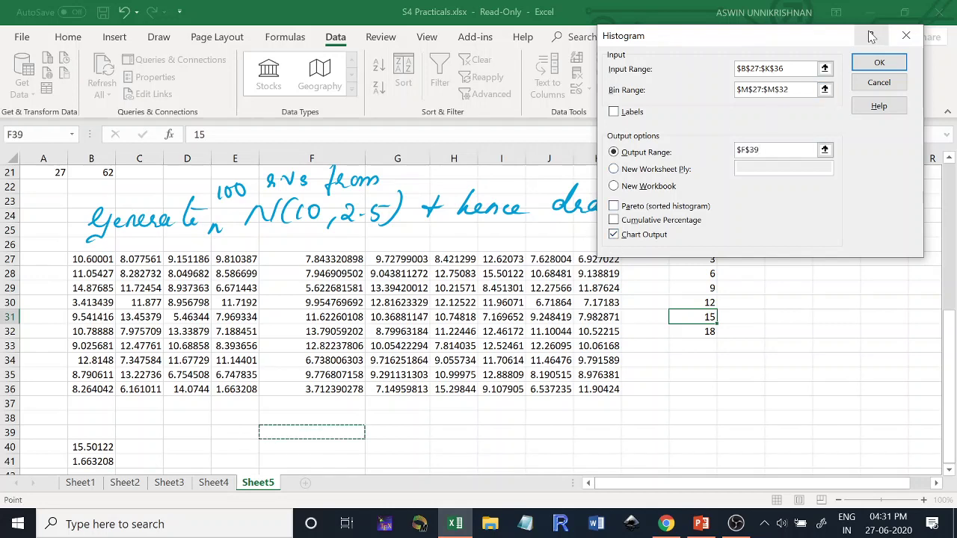
- Generate the histogram output at F39 and move its chart beside the new bin and frequency table
left_click(877, 63)
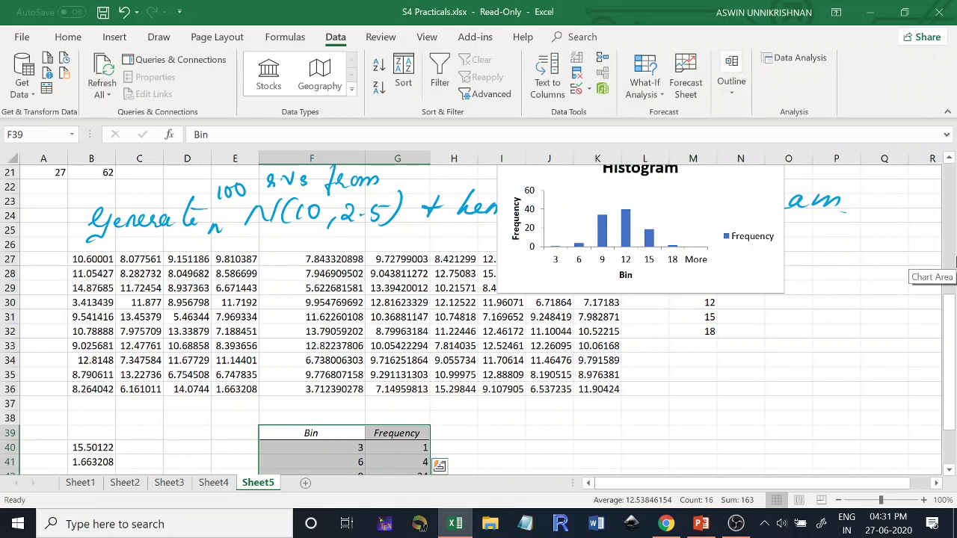
left_click_drag(948, 299, 949, 329)
left_click_drag(551, 213, 540, 495)
left_click_drag(533, 491, 535, 497)
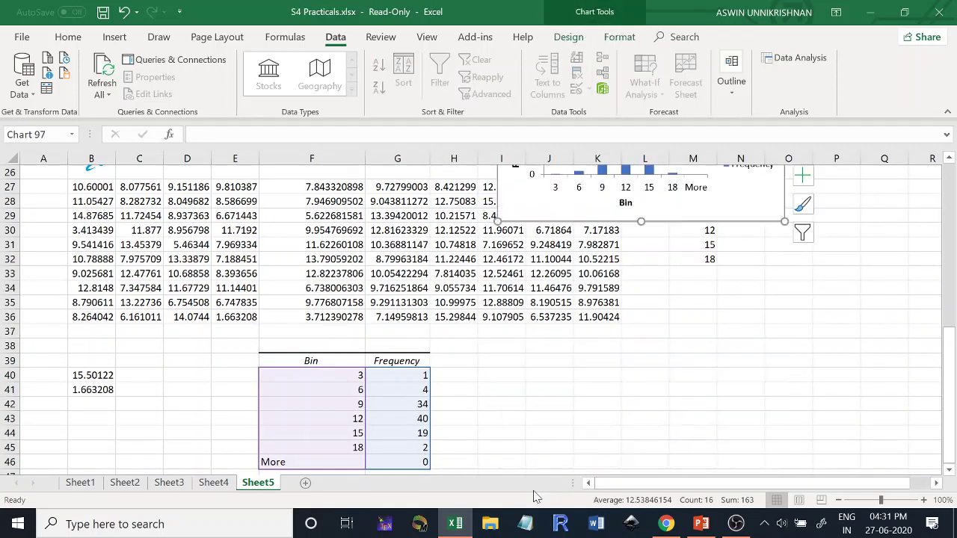
left_click_drag(581, 201, 553, 425)
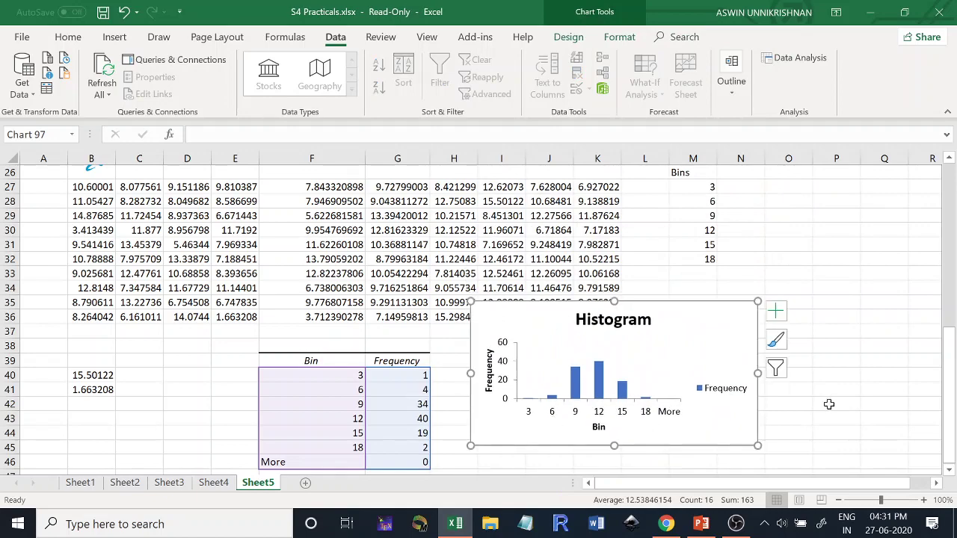
left_click(948, 470)
left_click(949, 471)
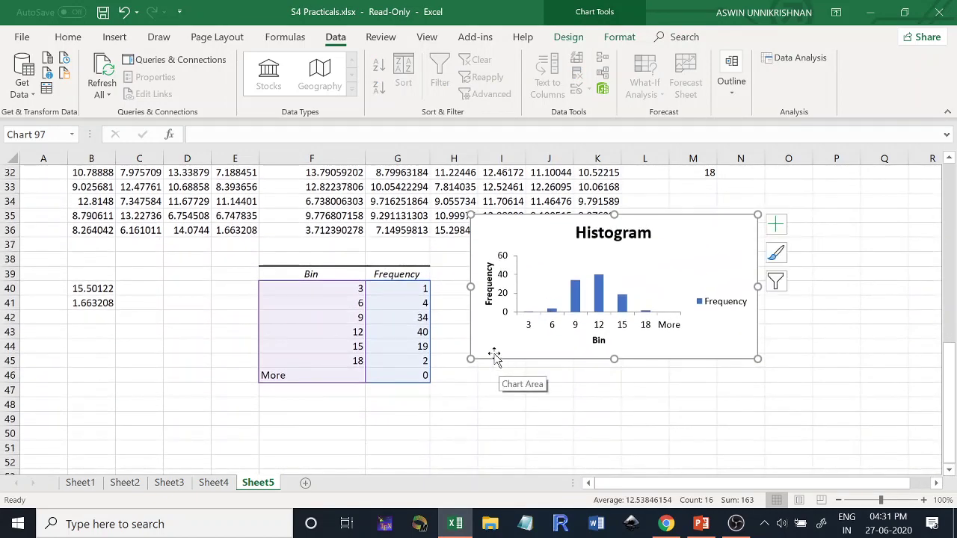
left_click_drag(492, 344, 489, 387)
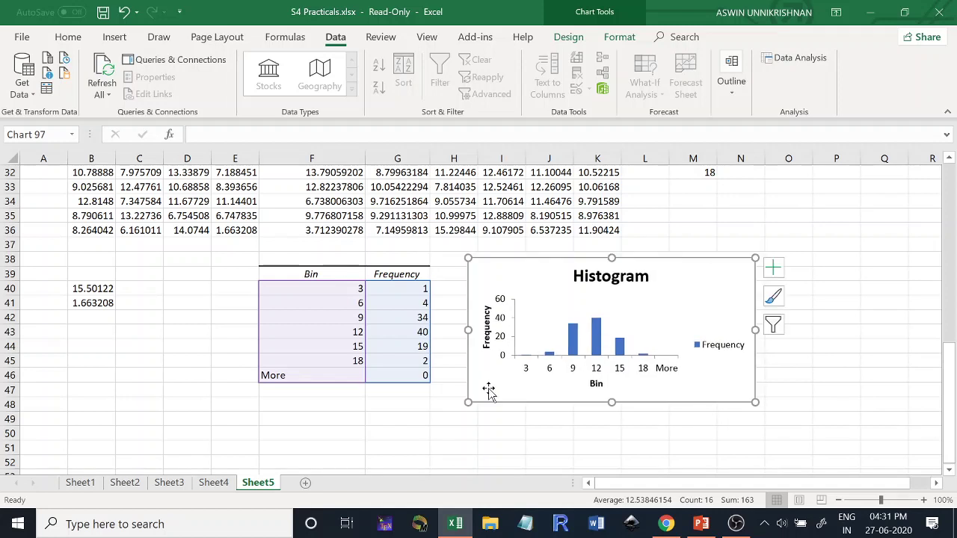
- Set the gap width of the new histogram's frequency columns to 0% and close the formatting options
left_click(573, 341)
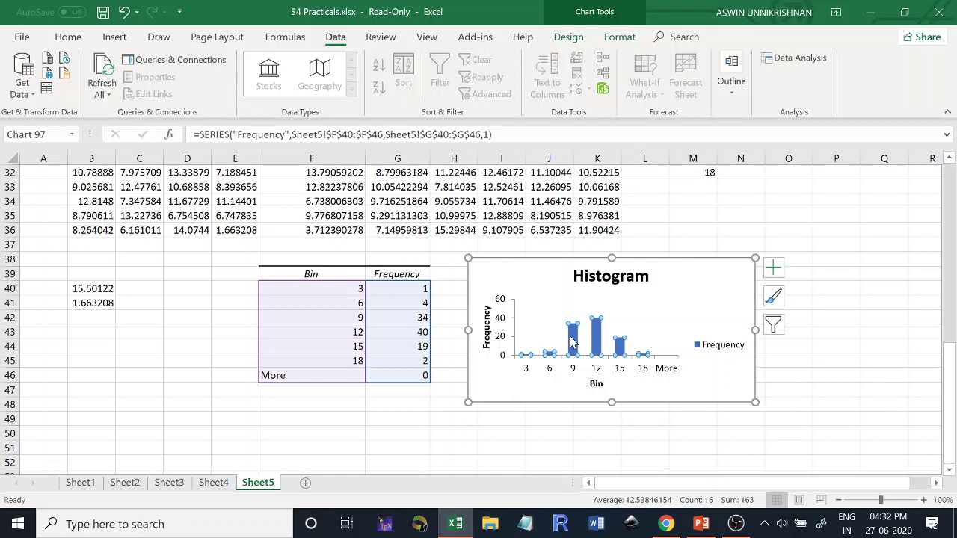
double_click(572, 340)
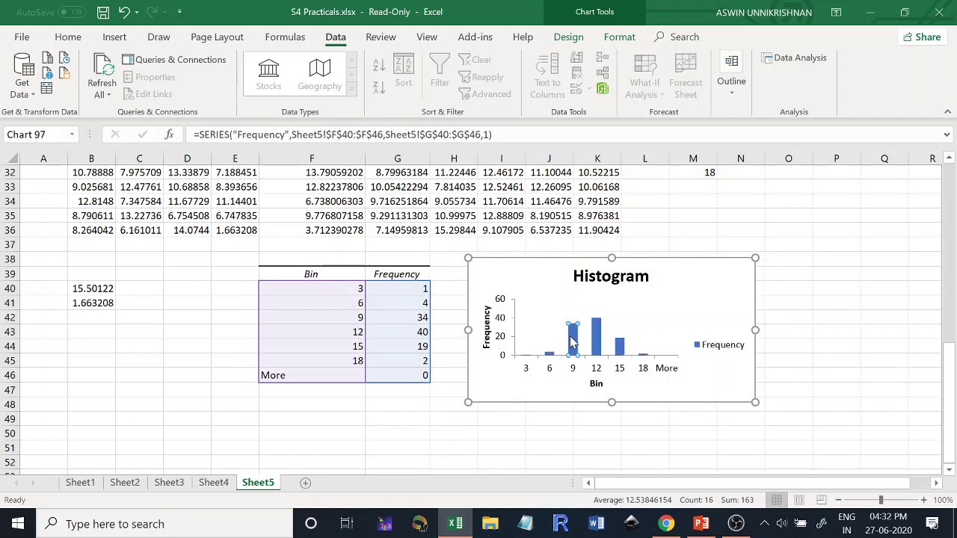
left_click(557, 409)
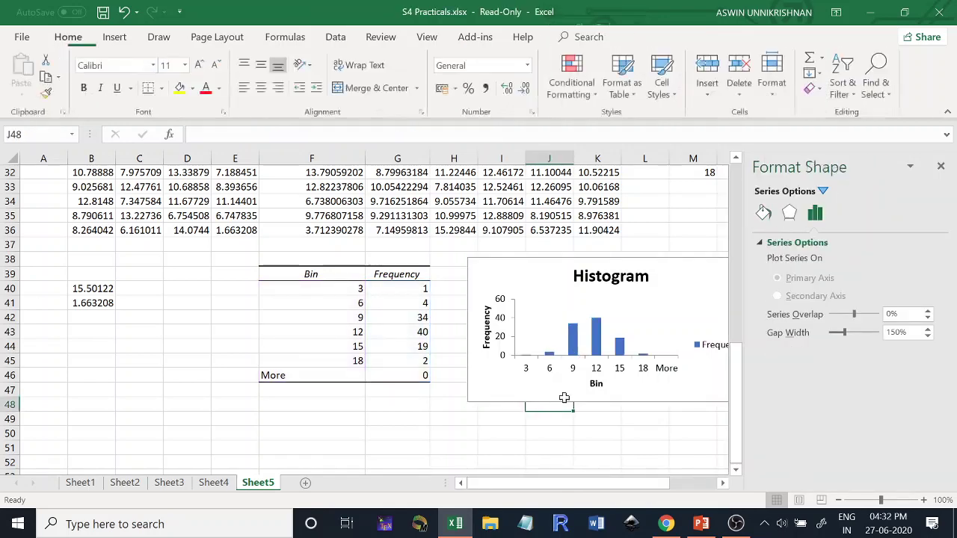
left_click(572, 331)
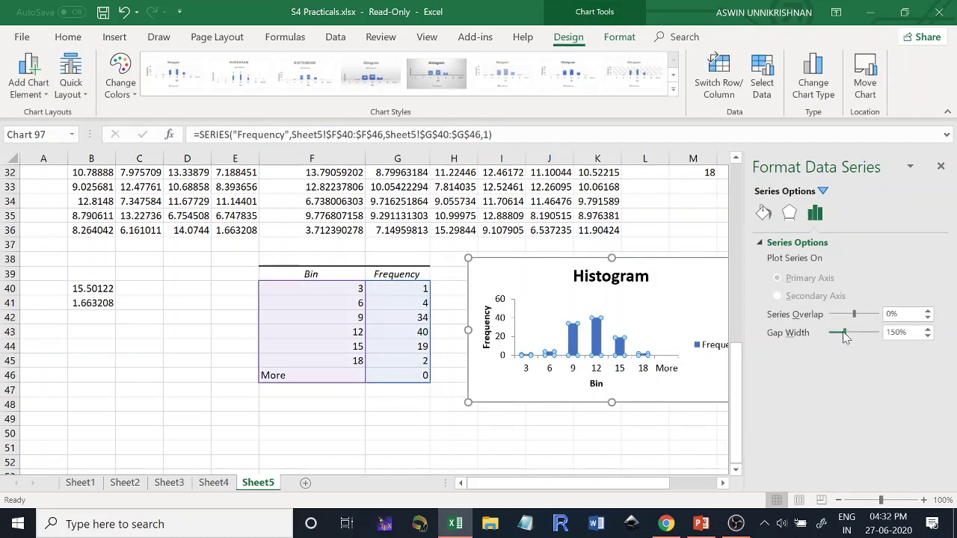
left_click_drag(845, 337, 825, 335)
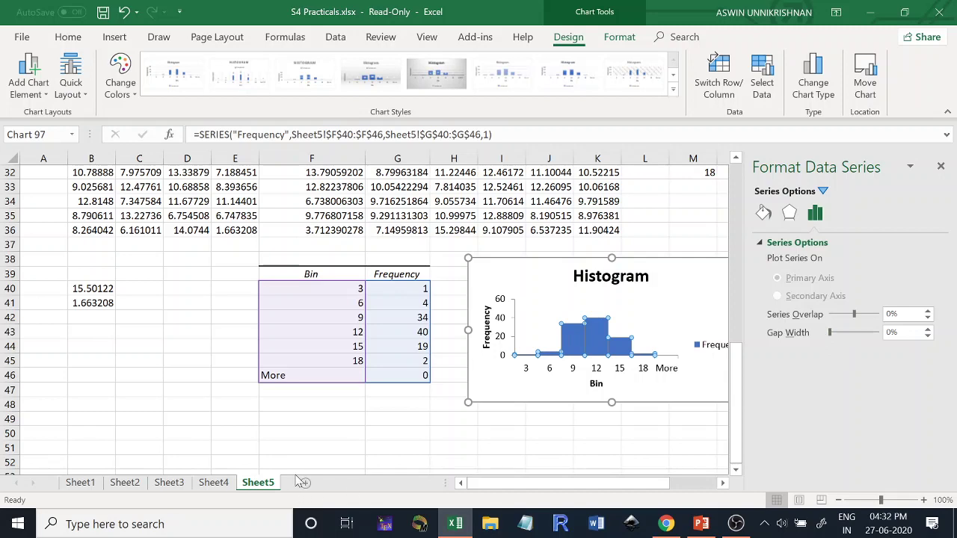
left_click(329, 427)
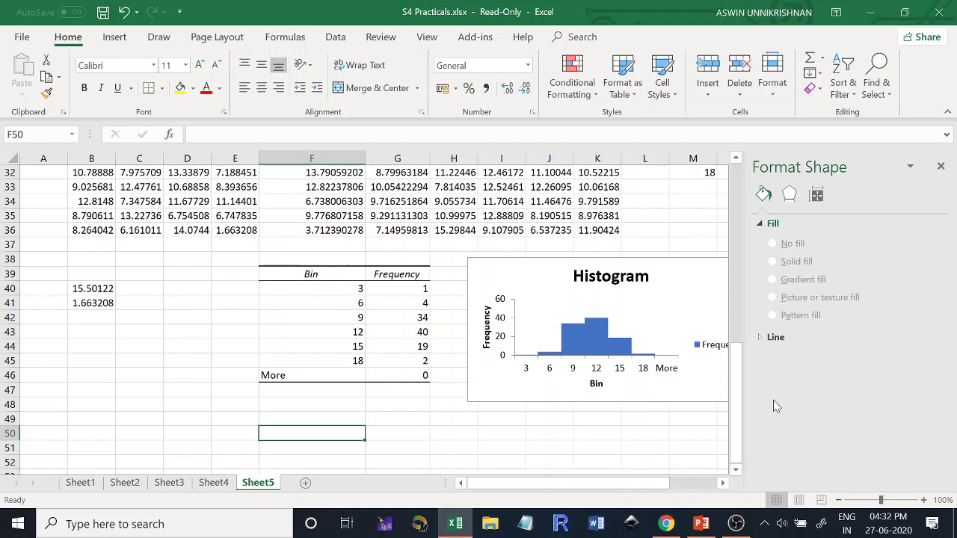
left_click(941, 166)
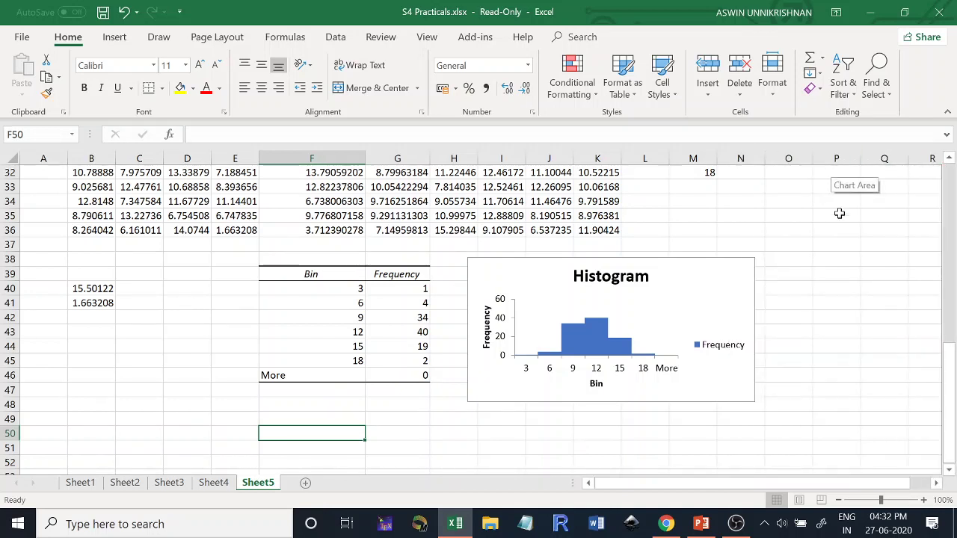
left_click(841, 231)
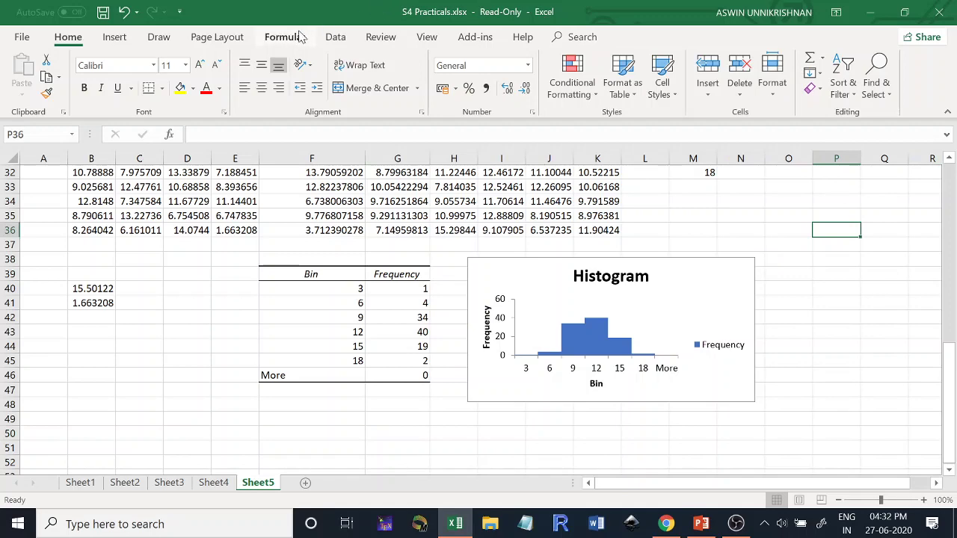
- Copy the two columns of marks in A2:B21 to the empty area starting at cell A49
left_click(338, 37)
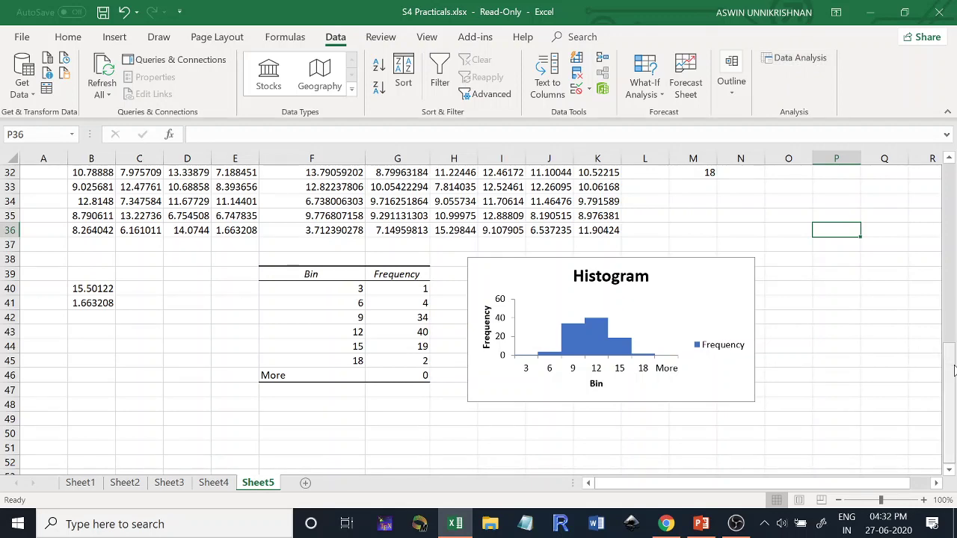
left_click_drag(951, 373, 950, 202)
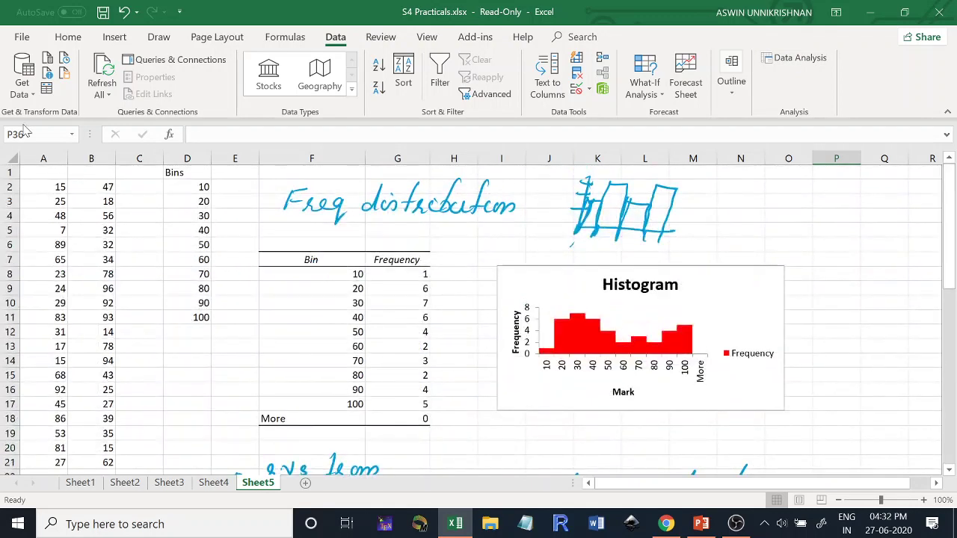
left_click_drag(38, 186, 110, 405)
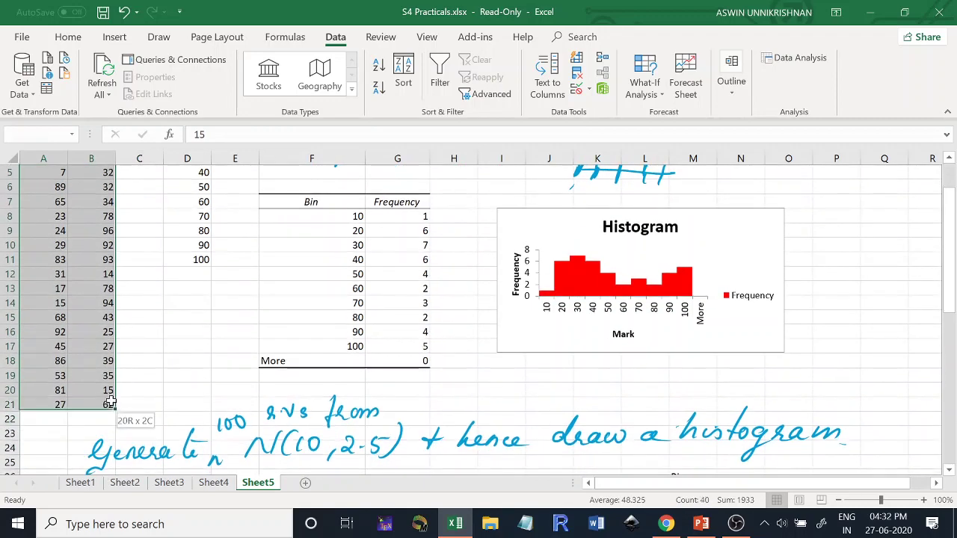
key("ctrl+c")
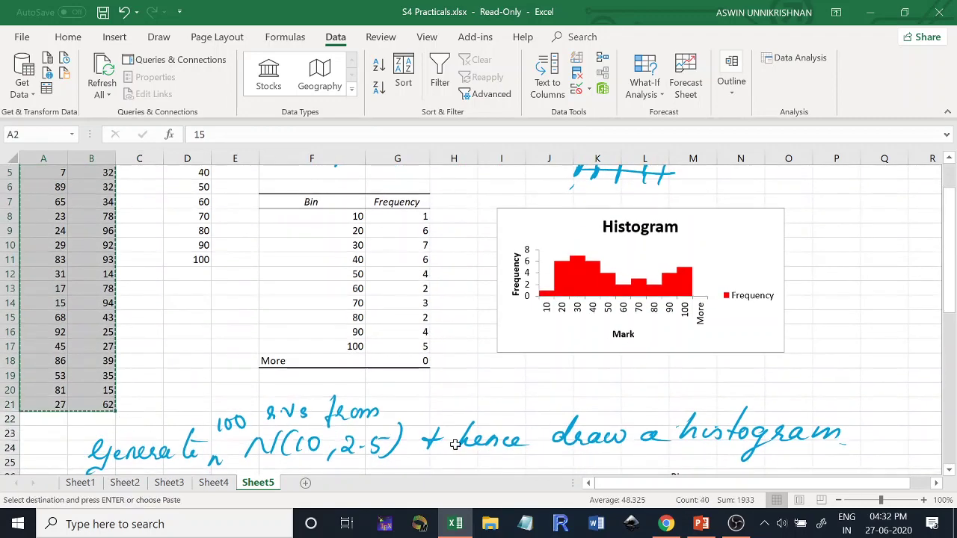
left_click(628, 334)
left_click_drag(948, 232, 949, 382)
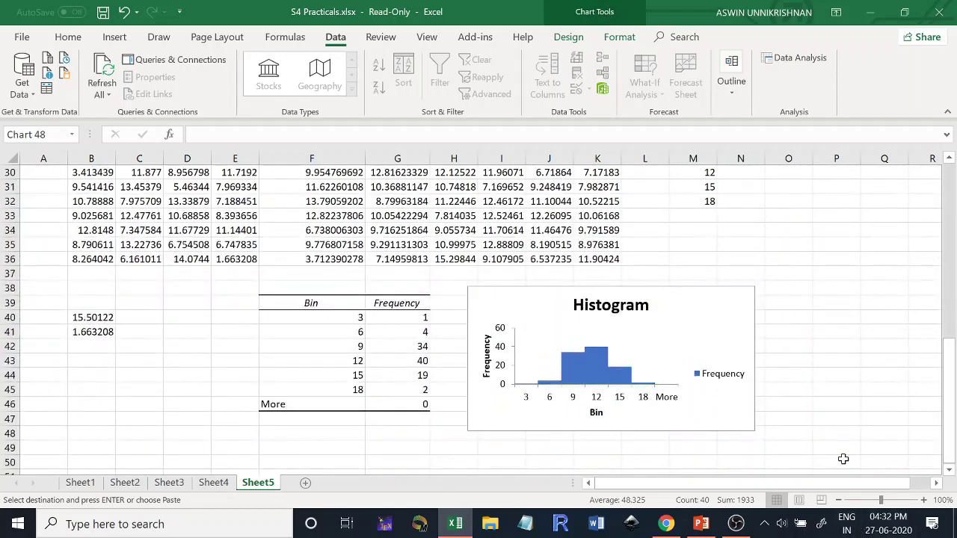
left_click(837, 417)
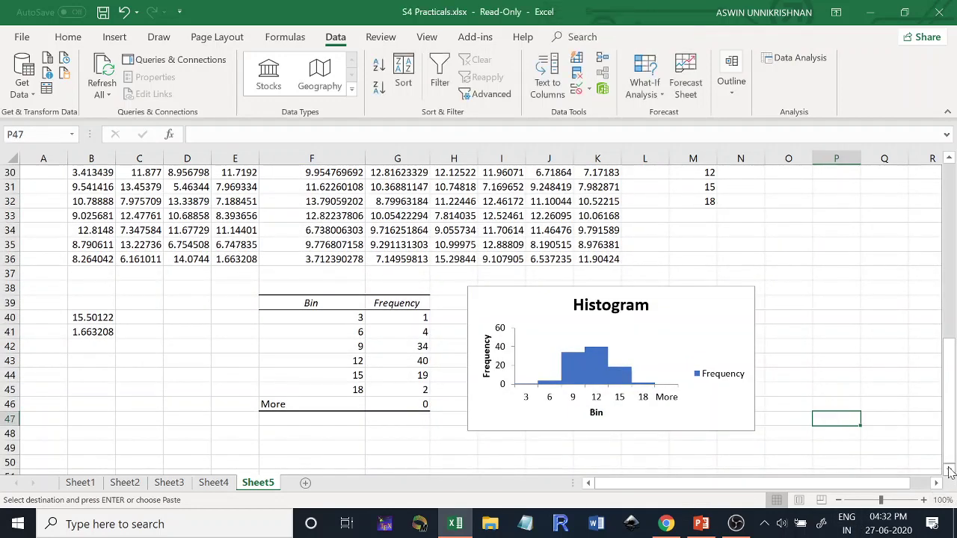
left_click(949, 470)
scroll(479, 321, "down", 2)
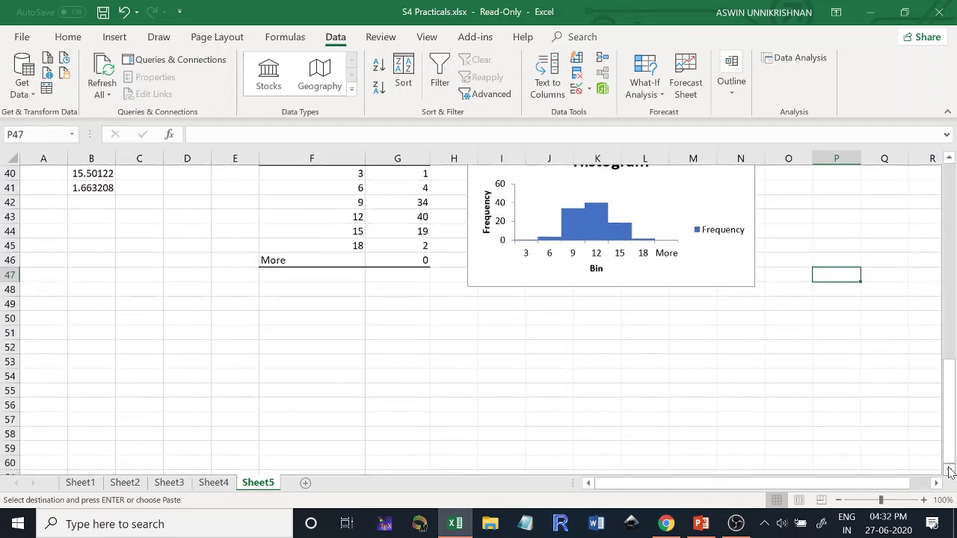
left_click(42, 275)
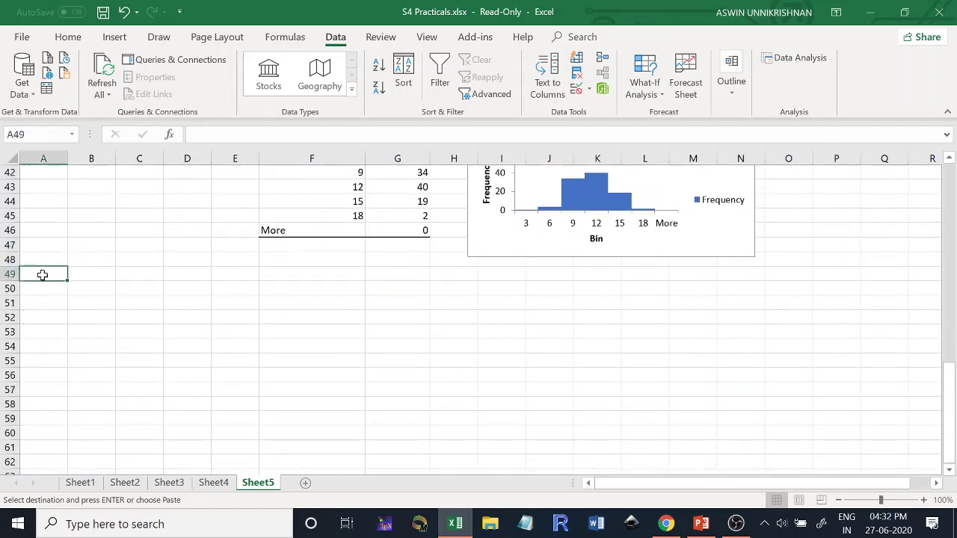
key("ctrl+v")
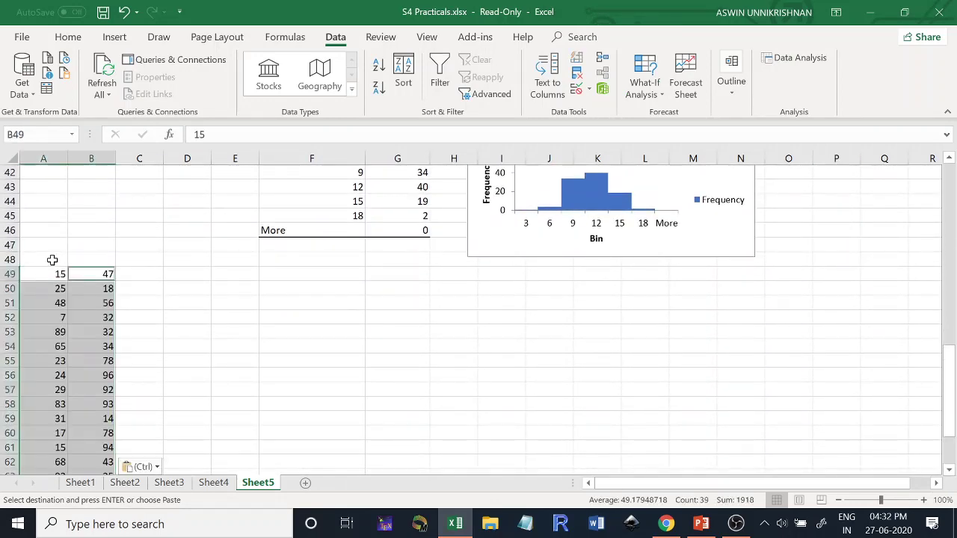
- Label the copied data columns X in cell A48 and Y in cell B48
left_click(52, 260)
key("ctrl+c")
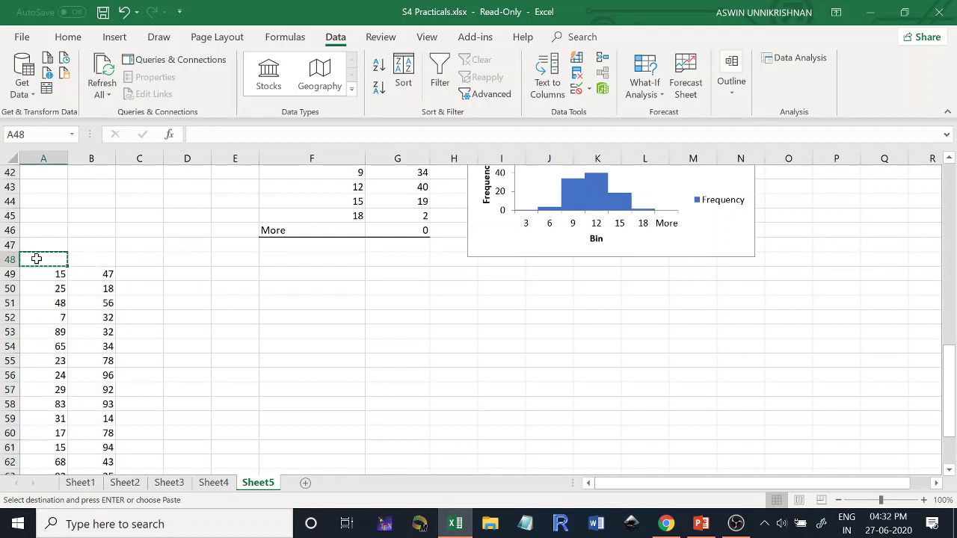
key("F2")
type("X")
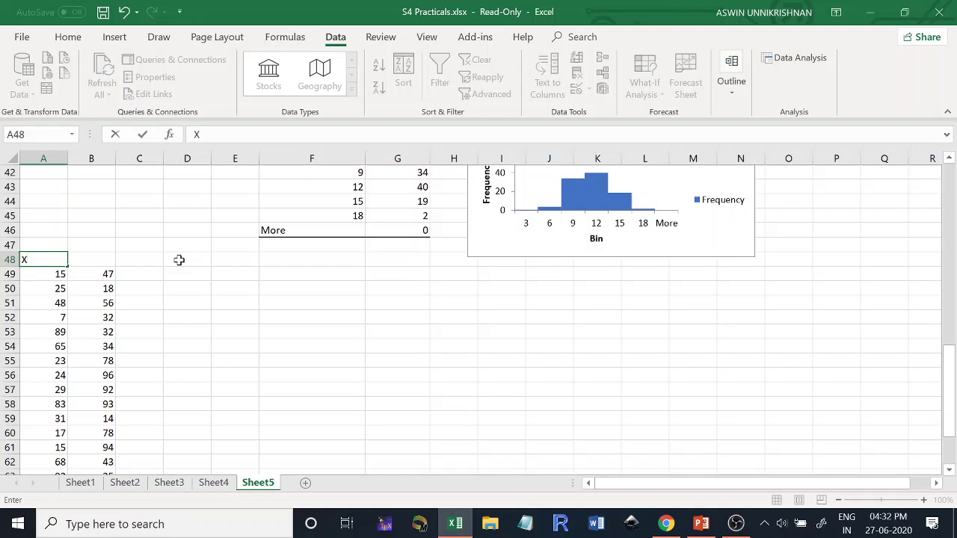
left_click(78, 258)
type("Y")
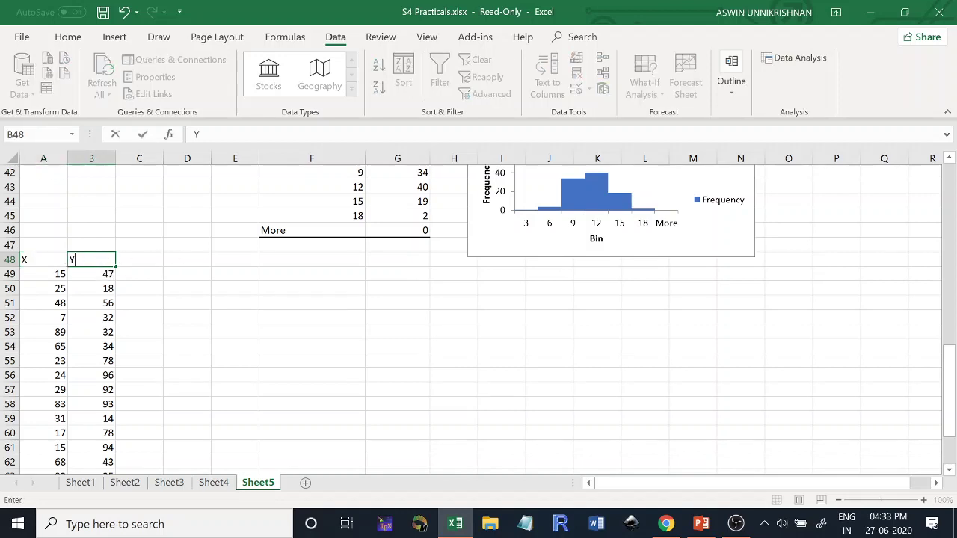
left_click(171, 336)
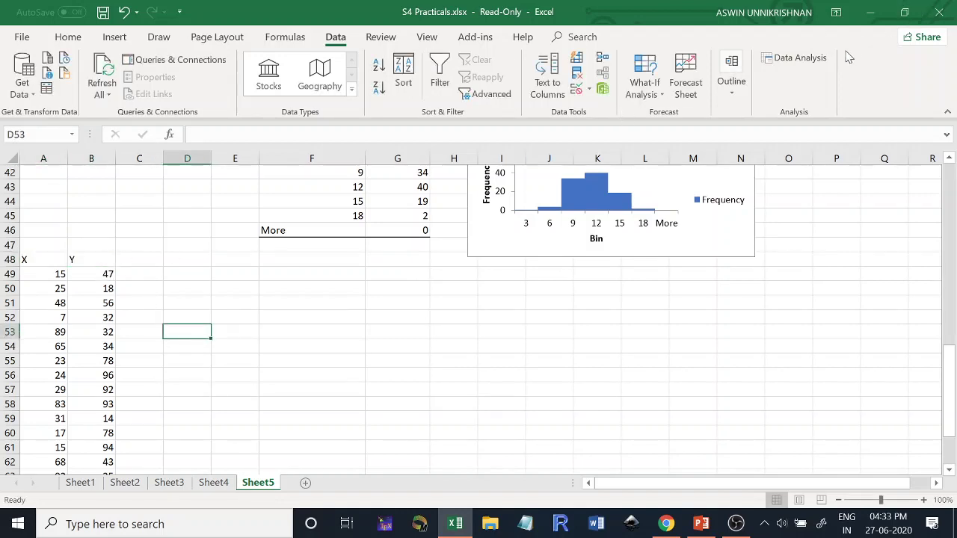
- Examine the available data analysis tools, including the F-test, t-test and z-test options, and close the list
left_click(821, 60)
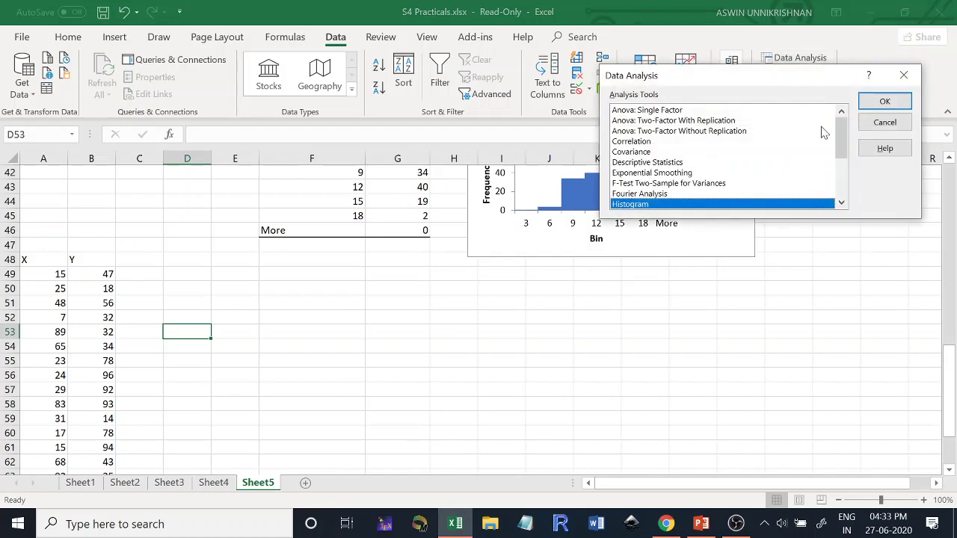
scroll(839, 130, "down", 1)
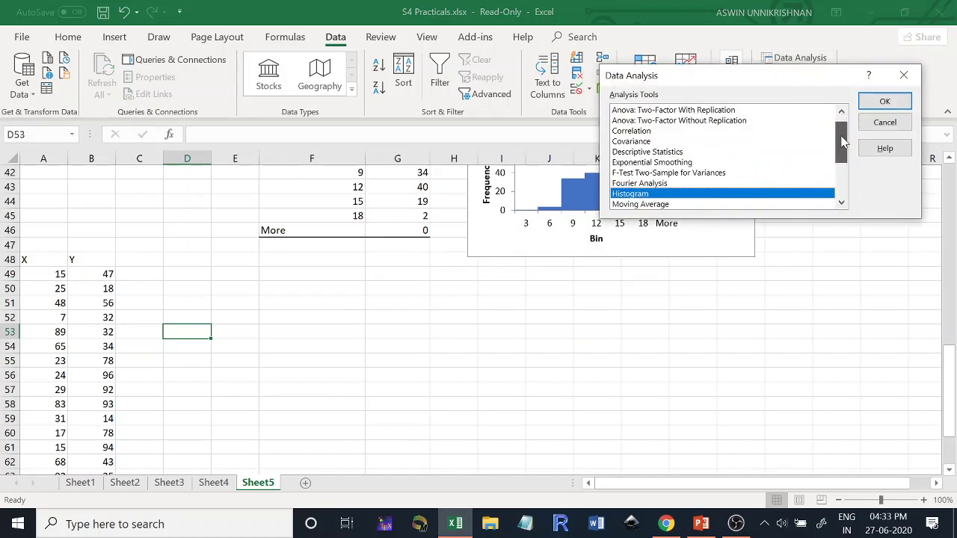
left_click(700, 173)
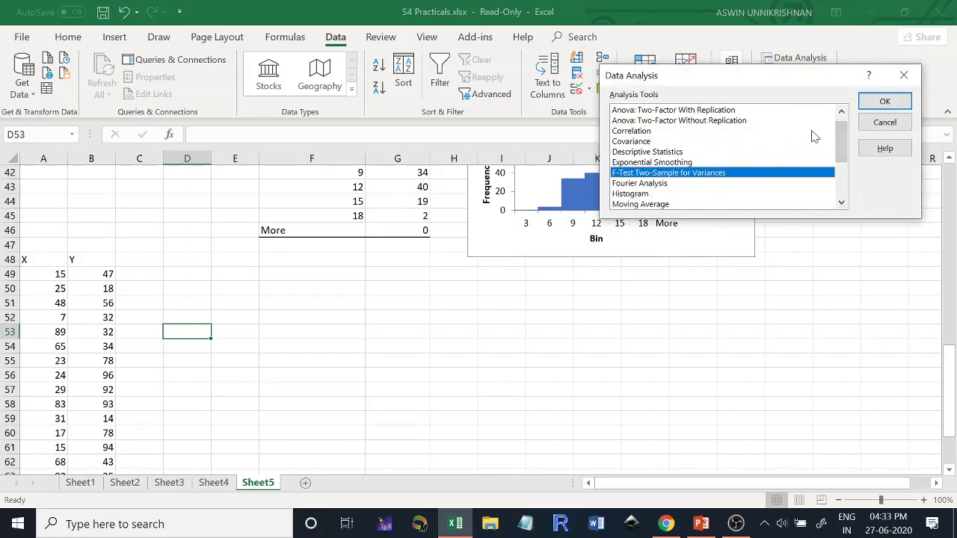
left_click_drag(846, 147, 851, 186)
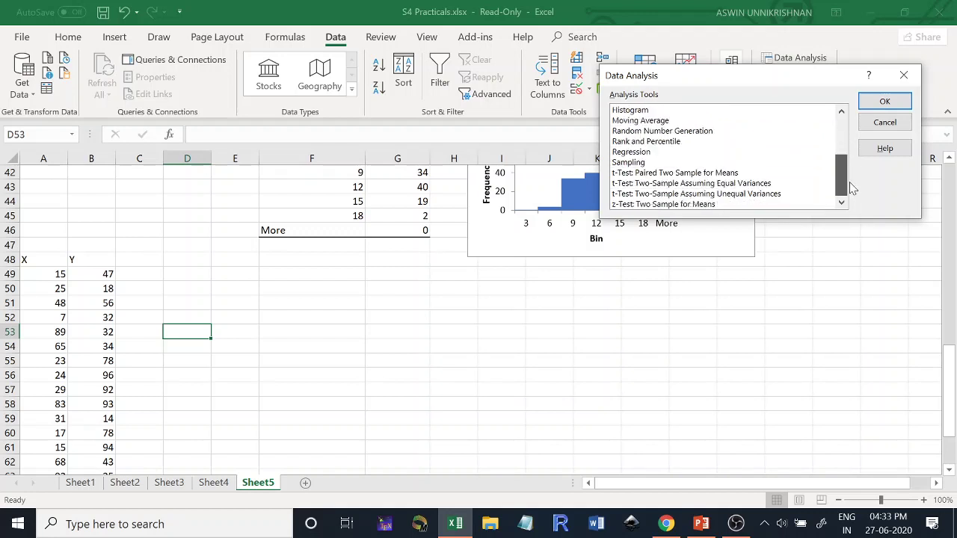
left_click(685, 166)
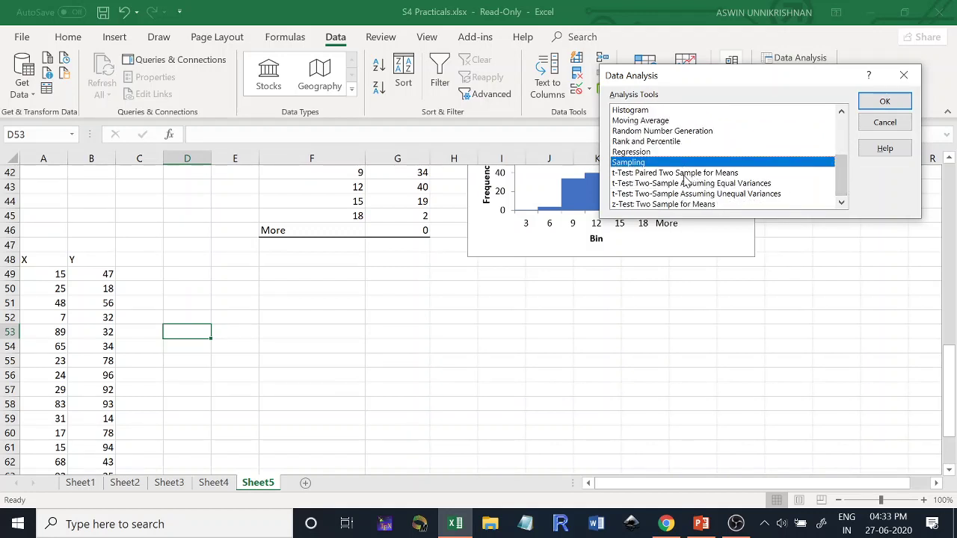
left_click(685, 175)
left_click(683, 185)
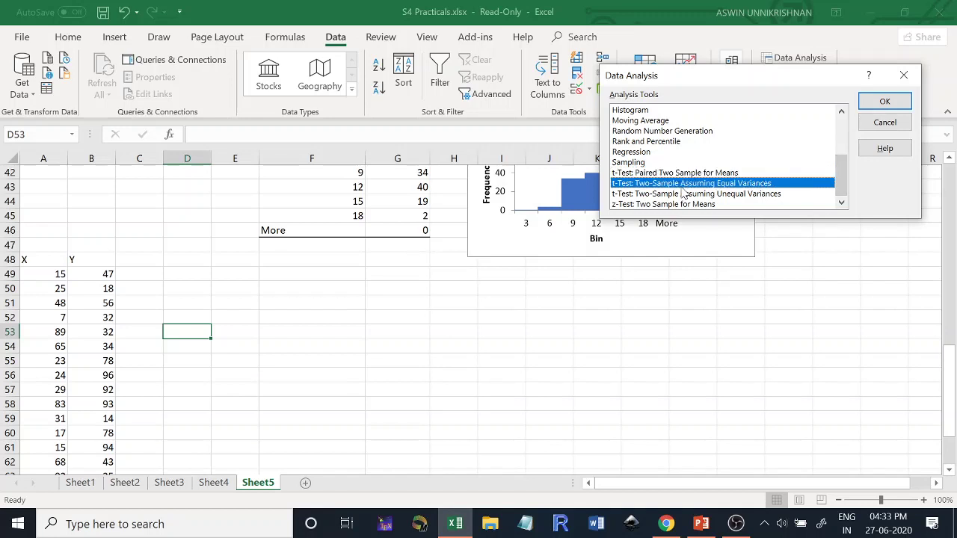
left_click(682, 195)
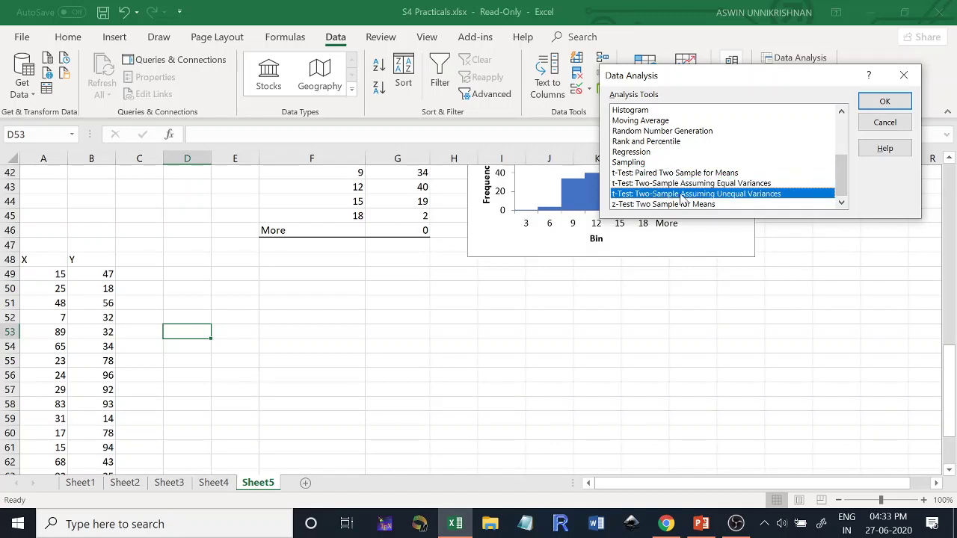
left_click(677, 206)
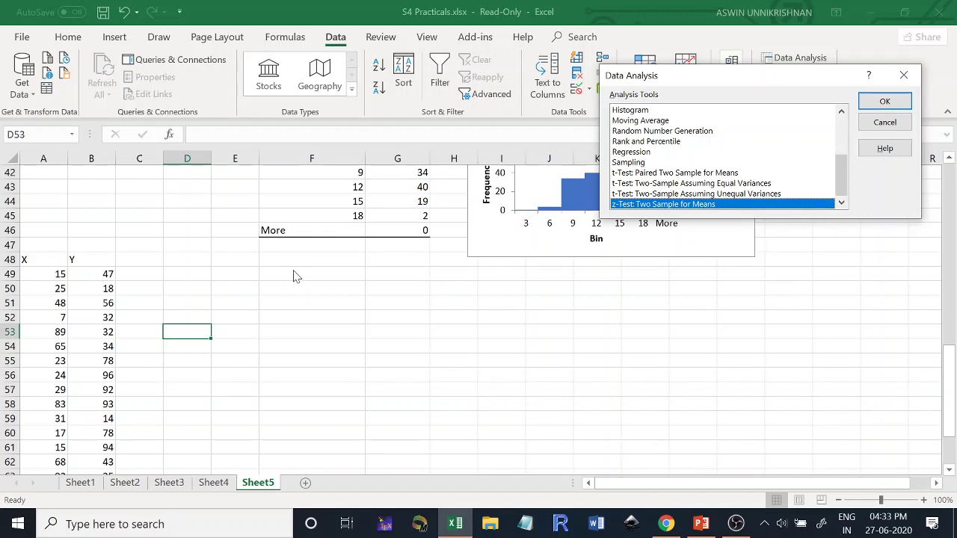
left_click(904, 74)
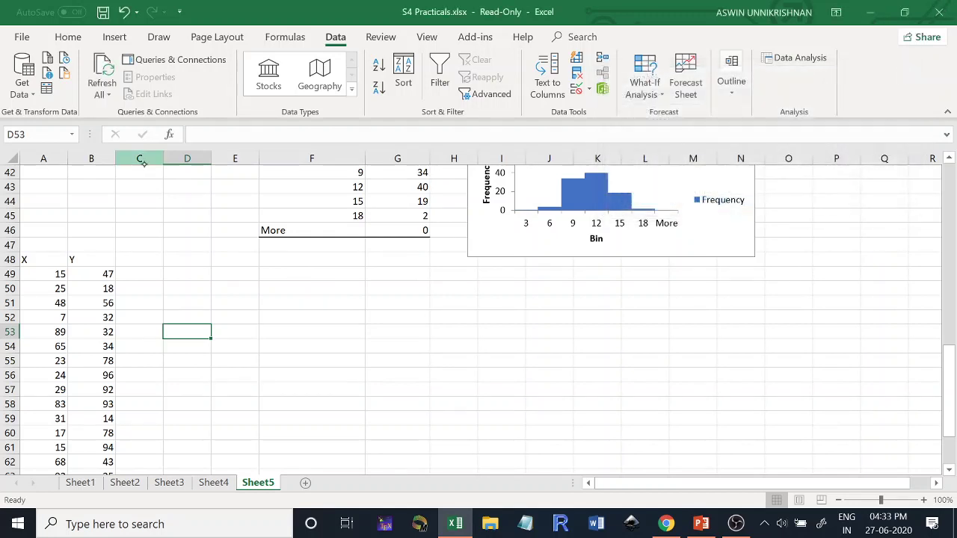
- Handwrite the note "H0: μ1 = μ2 → z, 't' (σ known, n1 & n2 ≥ 25)" in ink beside the X and Y data
mouse_move(232, 273)
left_mouse_down()
mouse_move(225, 292)
mouse_move(274, 292)
mouse_move(290, 271)
mouse_move(286, 294)
left_mouse_up()
left_click(264, 278)
left_click(265, 287)
left_click_drag(302, 281, 311, 280)
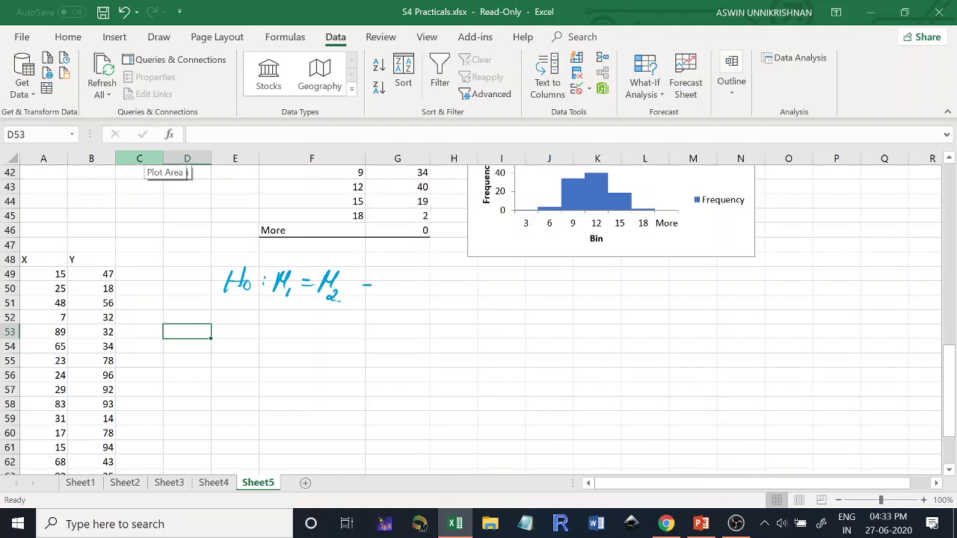
mouse_move(377, 277)
left_mouse_down()
mouse_move(378, 296)
mouse_move(432, 293)
mouse_move(411, 329)
mouse_move(421, 315)
left_mouse_up()
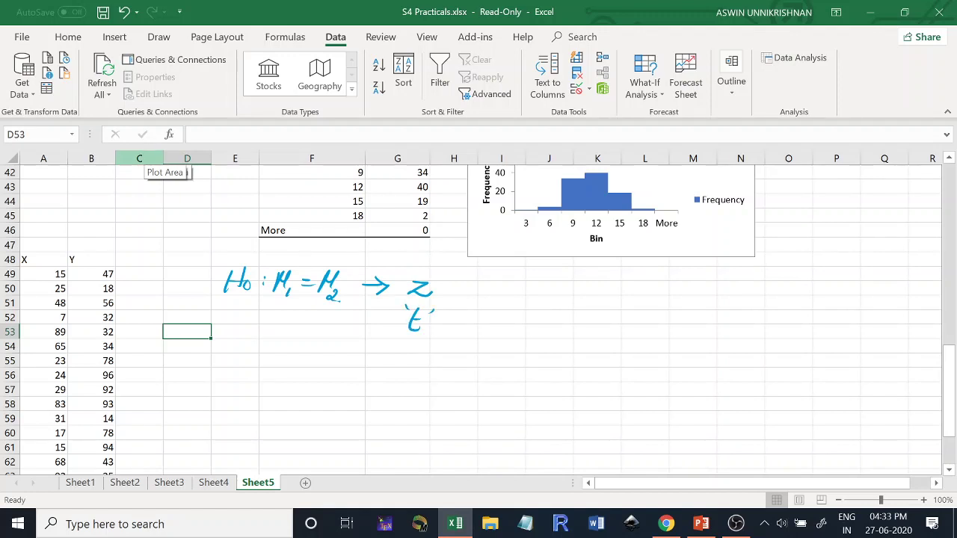
mouse_move(481, 284)
left_mouse_down()
mouse_move(477, 291)
mouse_move(503, 284)
mouse_move(554, 295)
mouse_move(565, 286)
left_mouse_up()
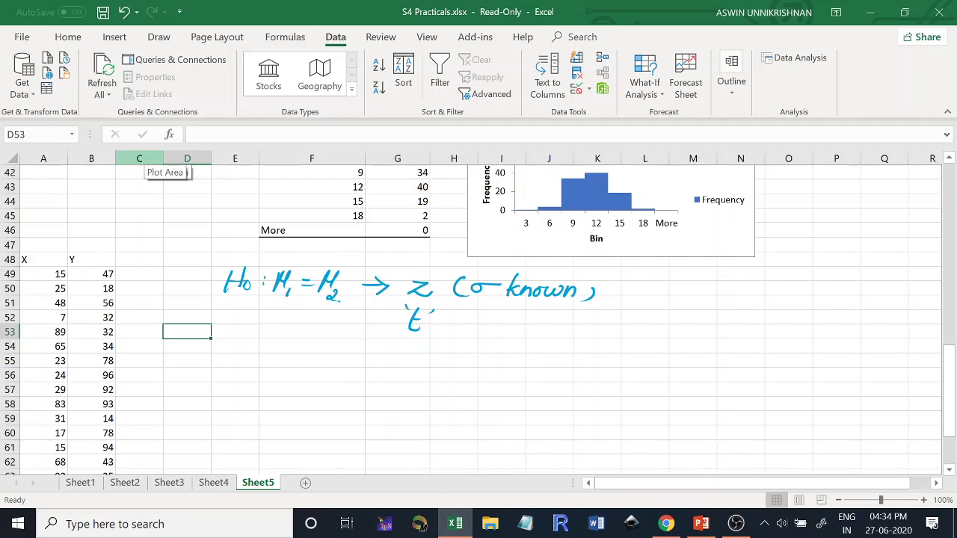
mouse_move(620, 292)
left_mouse_down()
mouse_move(670, 289)
mouse_move(691, 306)
mouse_move(722, 291)
mouse_move(762, 305)
left_mouse_up()
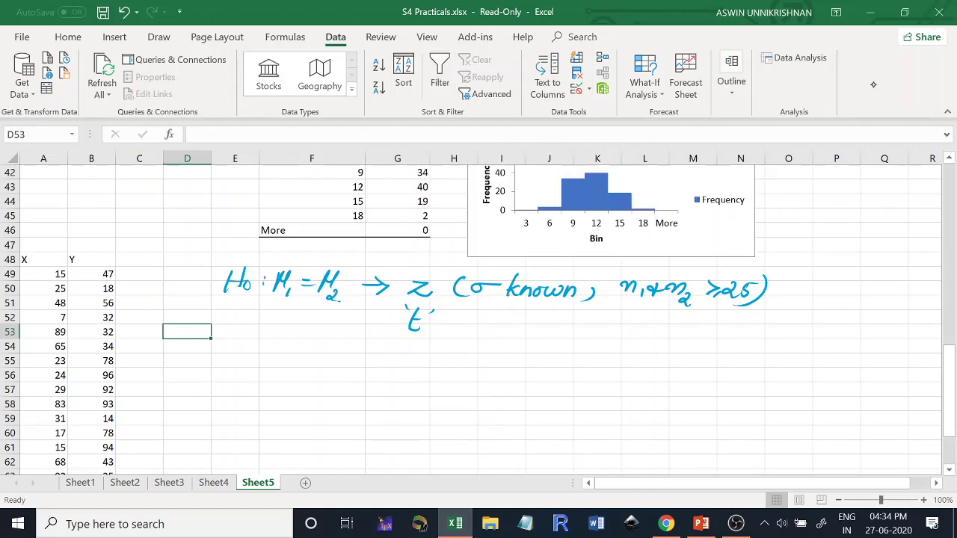
- Extend the X and Y data by copying A56:B68 and pasting it directly below, starting at cell A69
left_click_drag(953, 361, 955, 424)
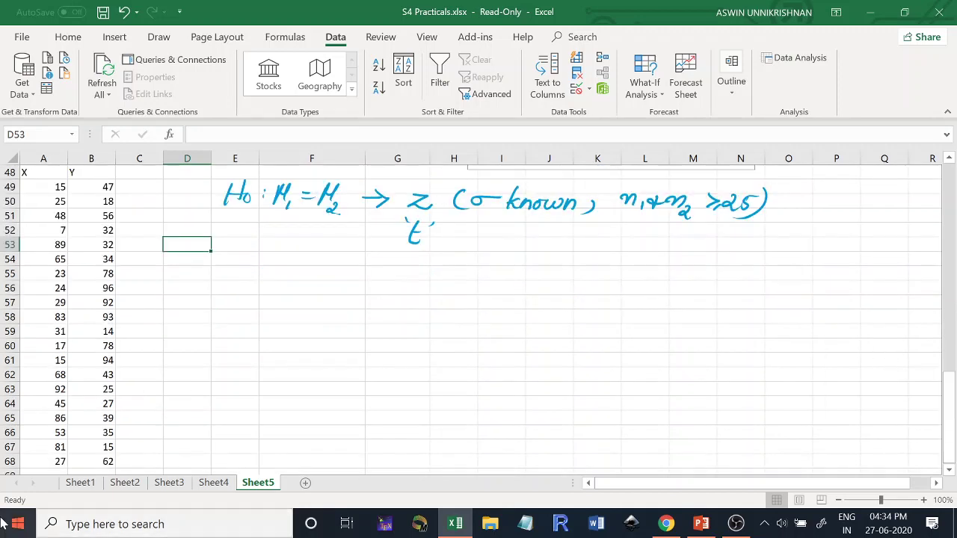
left_click_drag(39, 293, 107, 461)
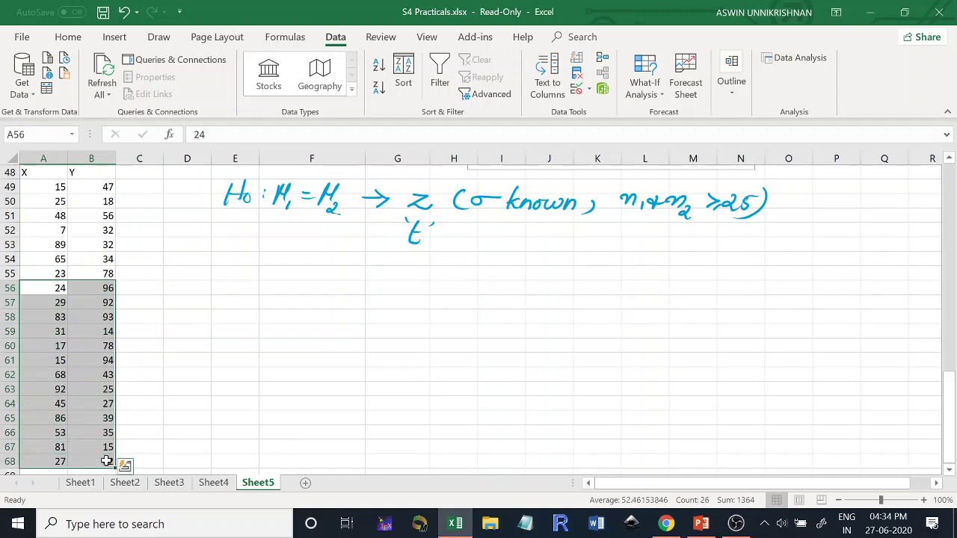
key("ctrl+c")
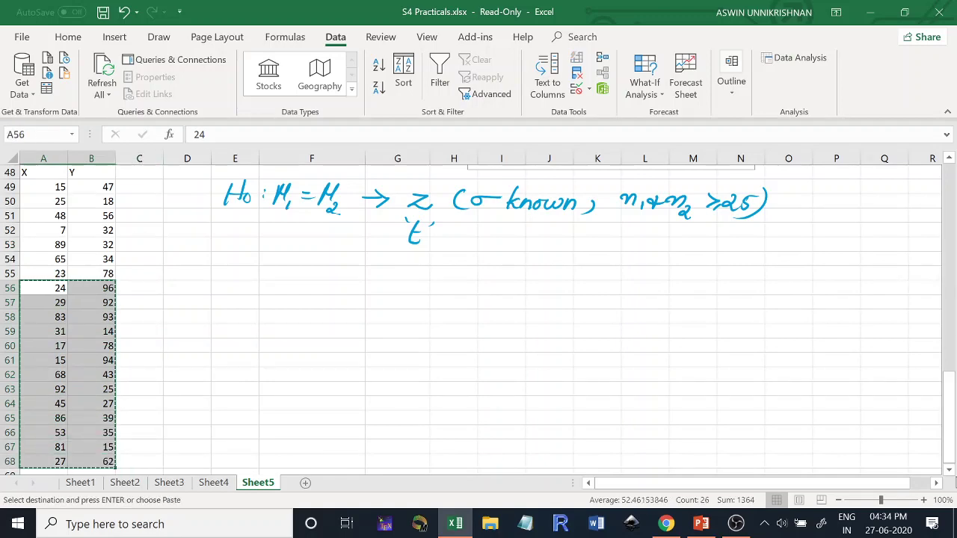
scroll(471, 314, "down", 2)
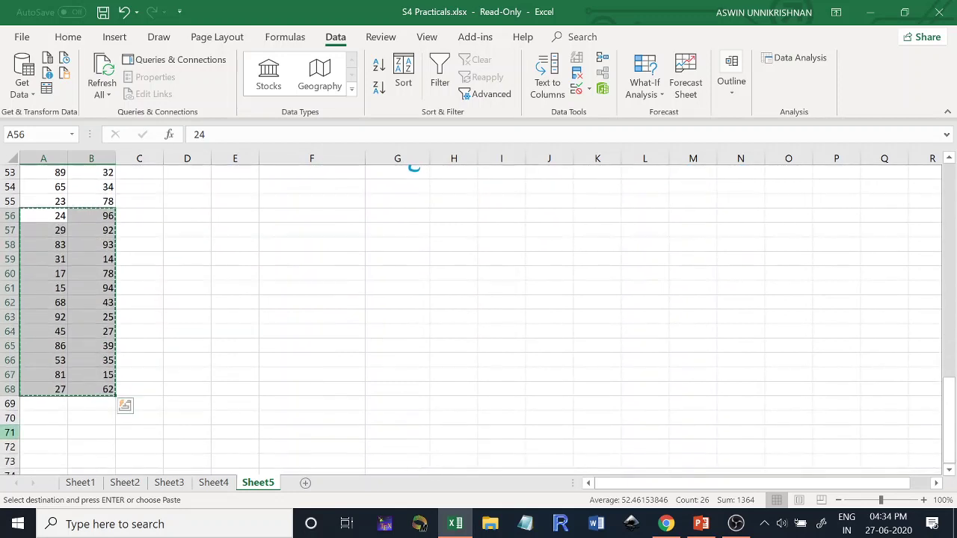
left_click(50, 404)
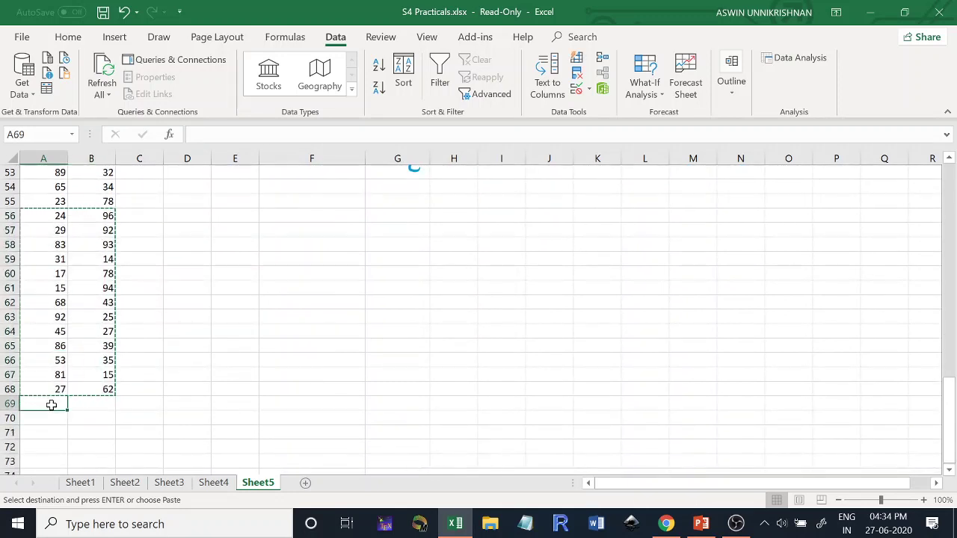
key("ctrl+v")
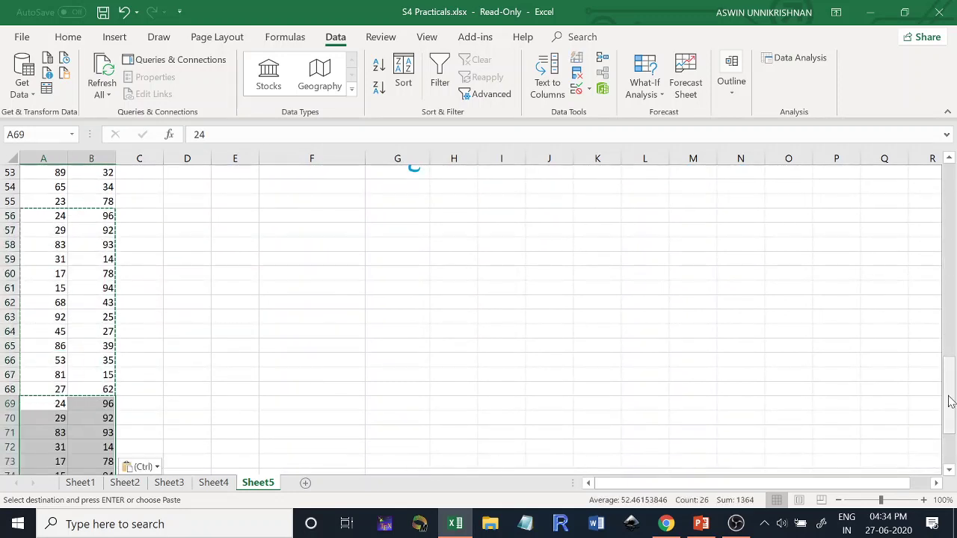
- Underline the handwritten null hypothesis H0: μ1 = μ2 in ink
mouse_move(949, 402)
left_mouse_down()
mouse_move(948, 427)
mouse_move(942, 306)
mouse_move(953, 432)
mouse_move(945, 342)
left_mouse_up()
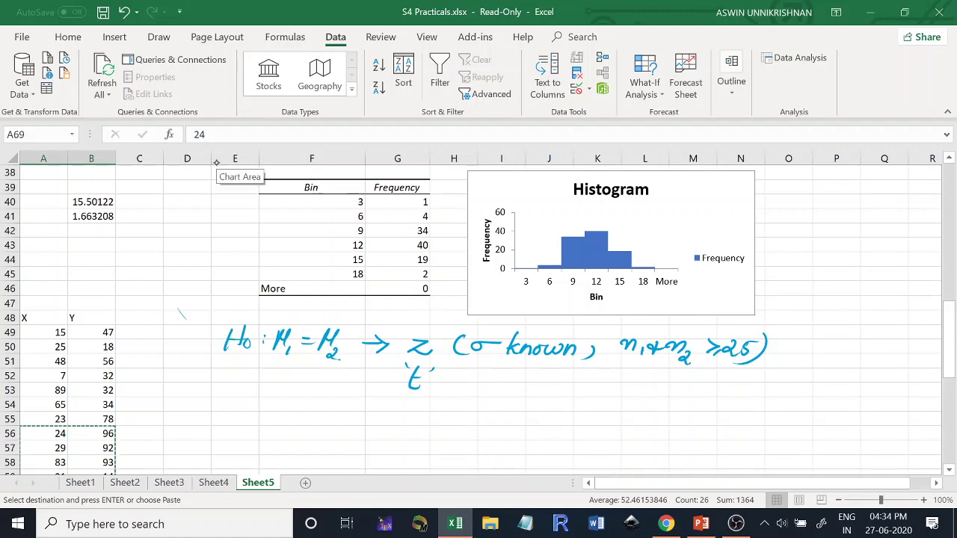
left_click_drag(224, 357, 314, 361)
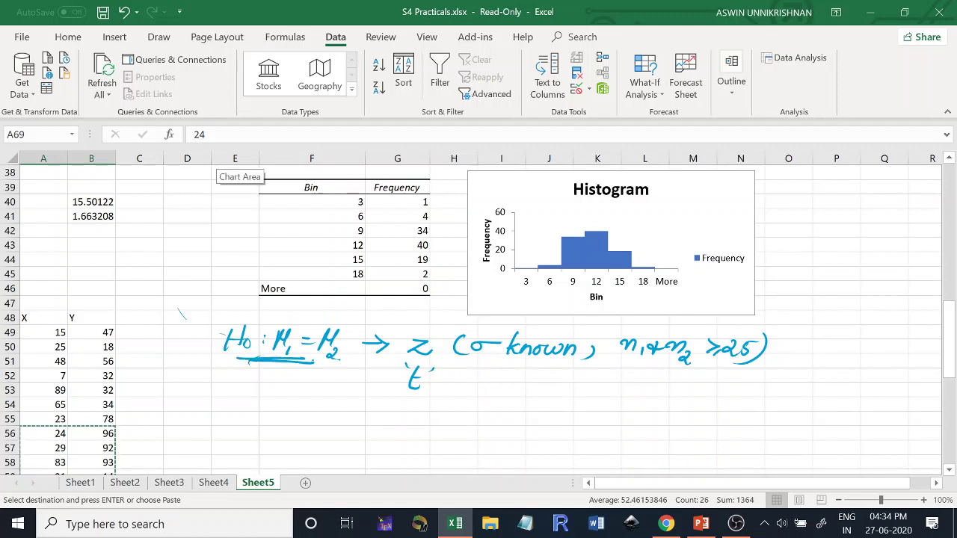
- Try to set up a two-sample z-test for means with A49:A81 and B49:B81 as the variable ranges
left_click(800, 60)
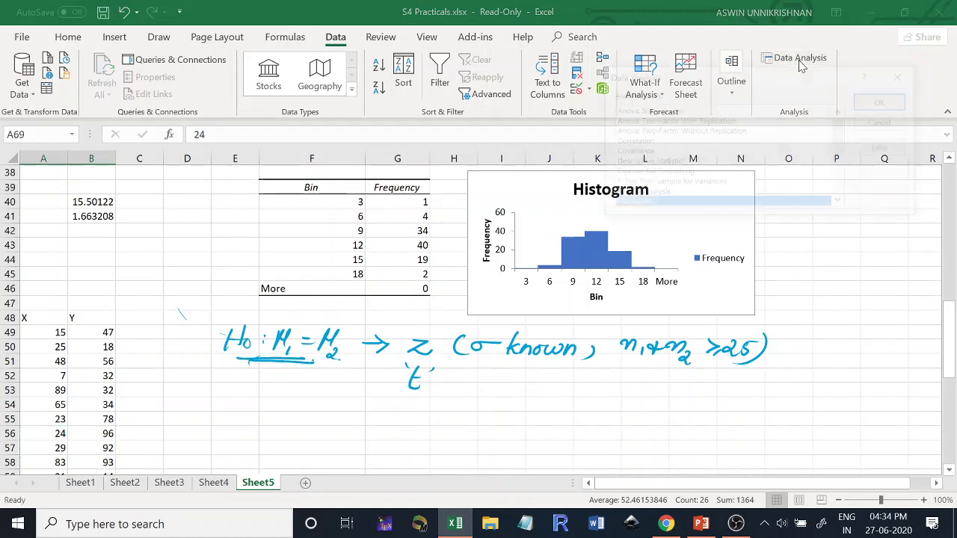
scroll(845, 208, "down", 3)
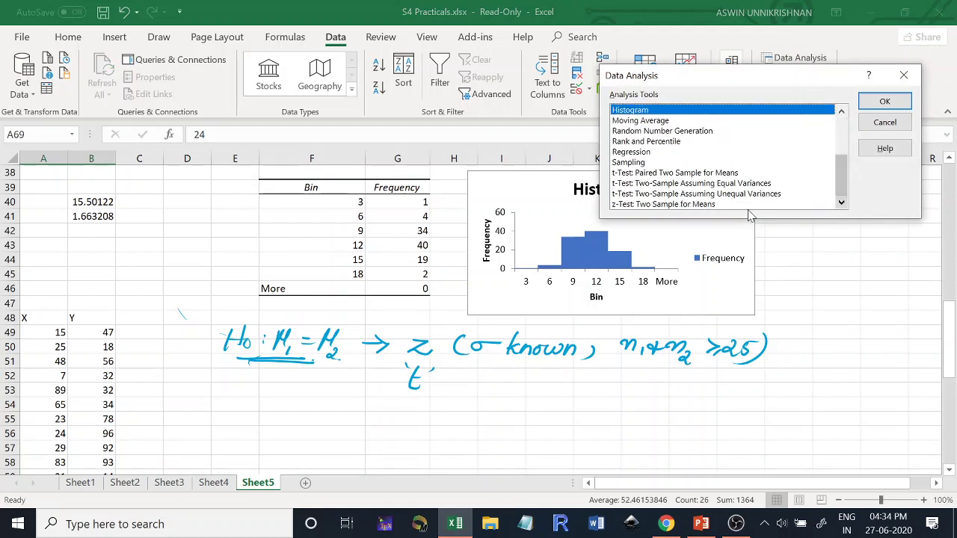
left_click(701, 204)
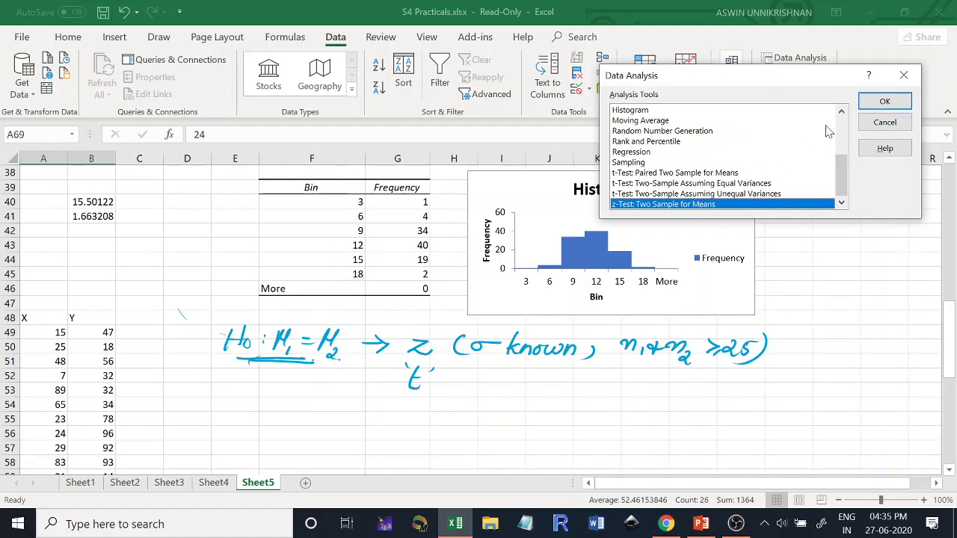
left_click(895, 104)
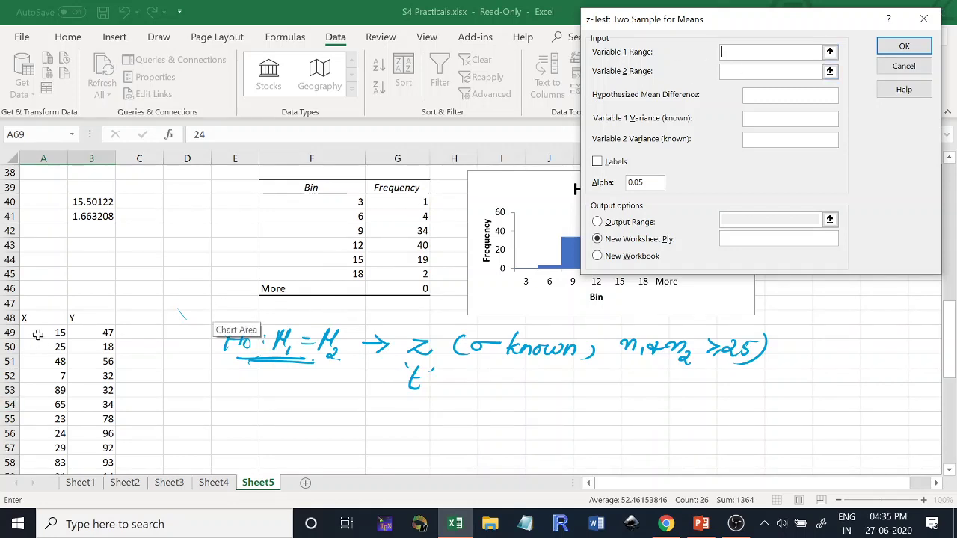
left_click_drag(37, 332, 41, 448)
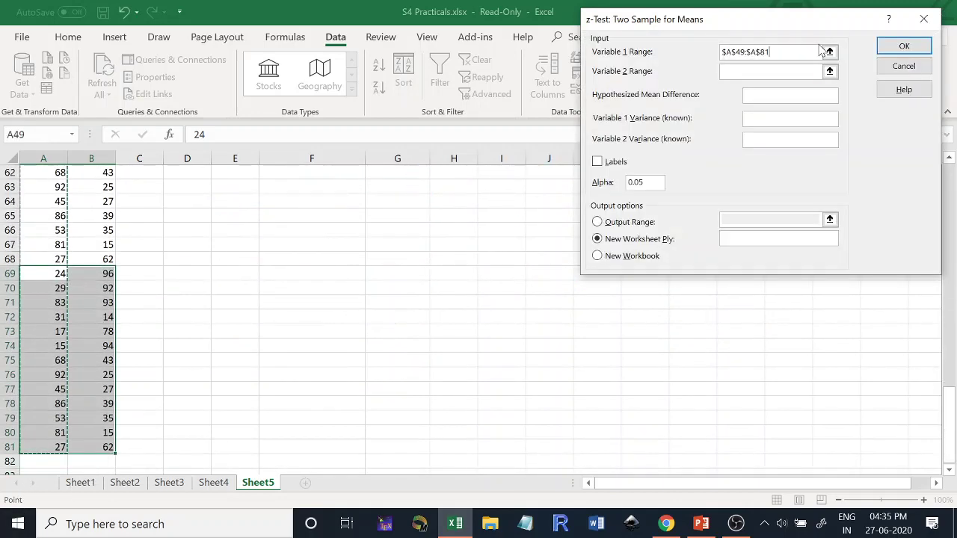
left_click(747, 71)
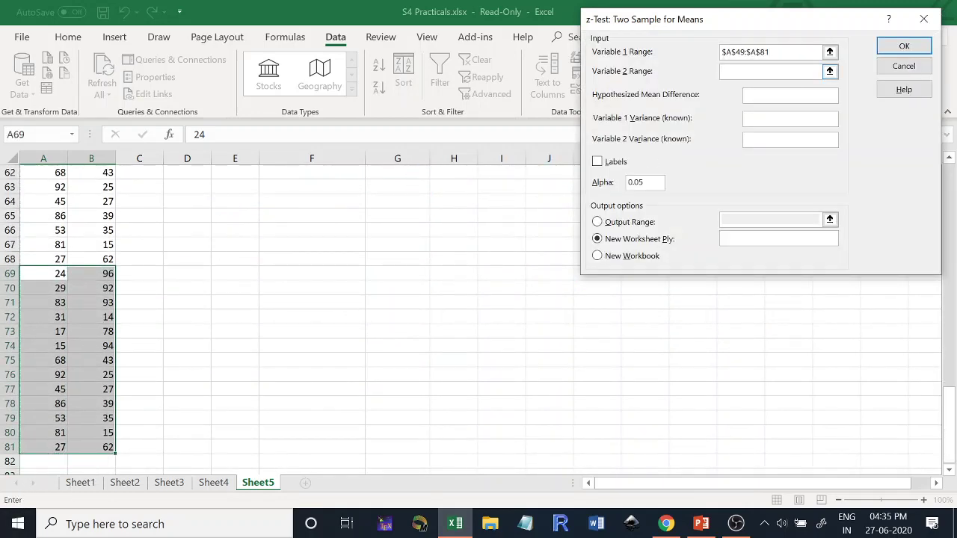
left_click(87, 447)
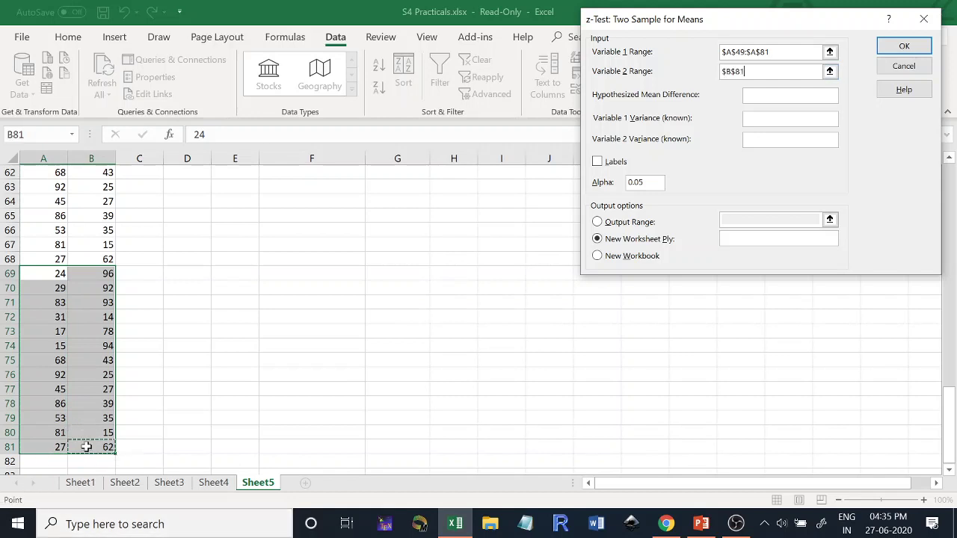
left_click_drag(87, 447, 92, 202)
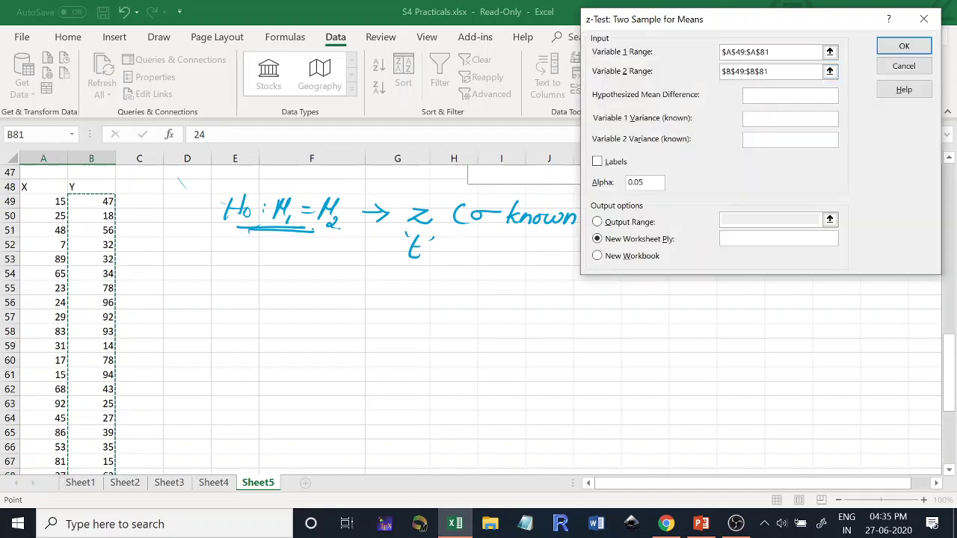
key("Tab")
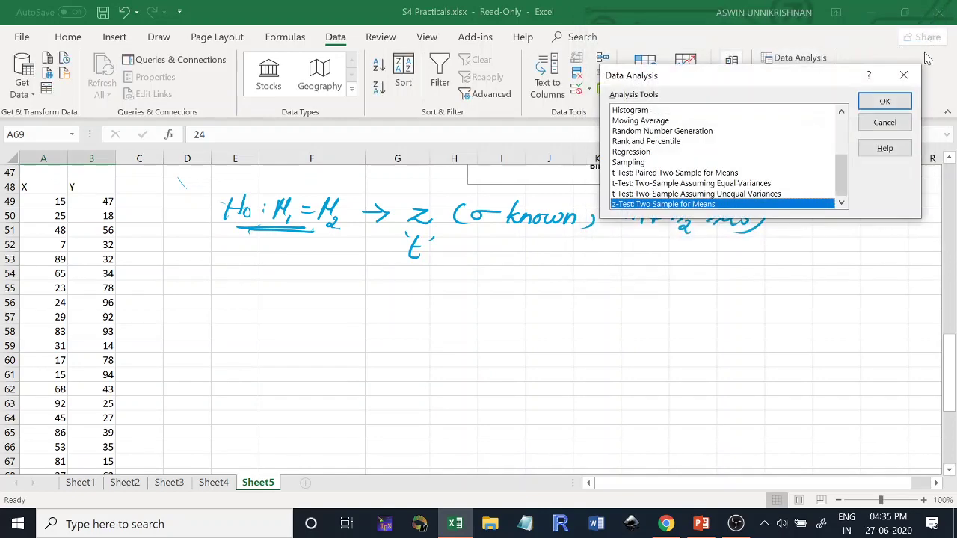
left_click(907, 78)
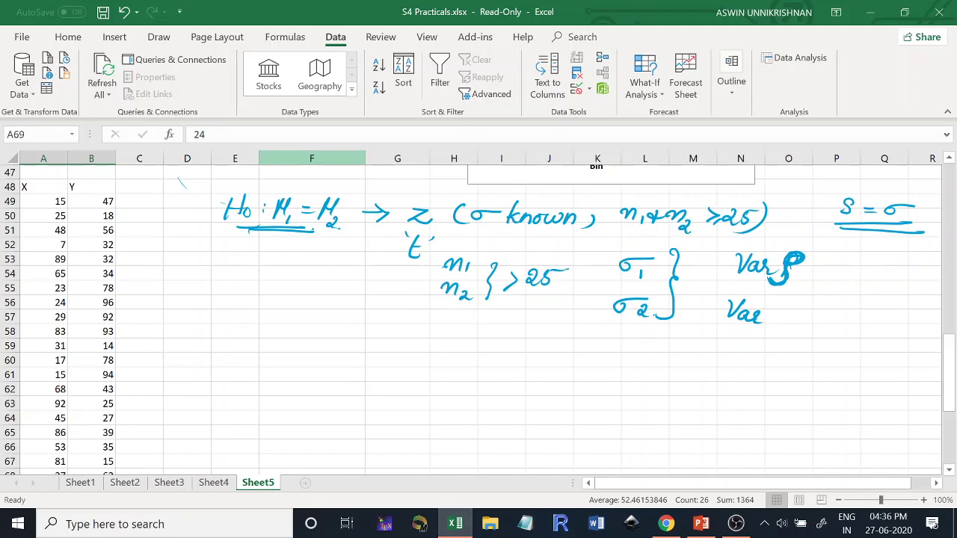
left_click(285, 38)
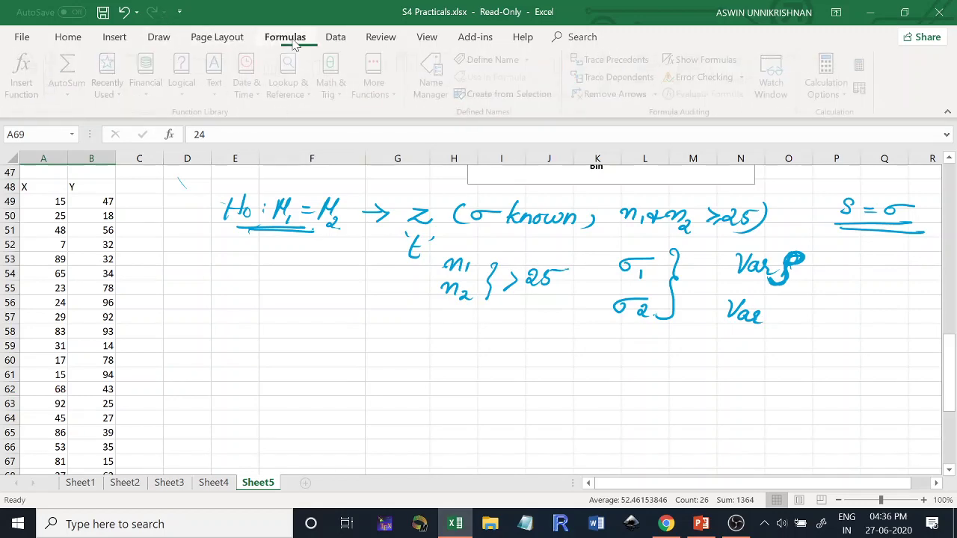
left_click(385, 96)
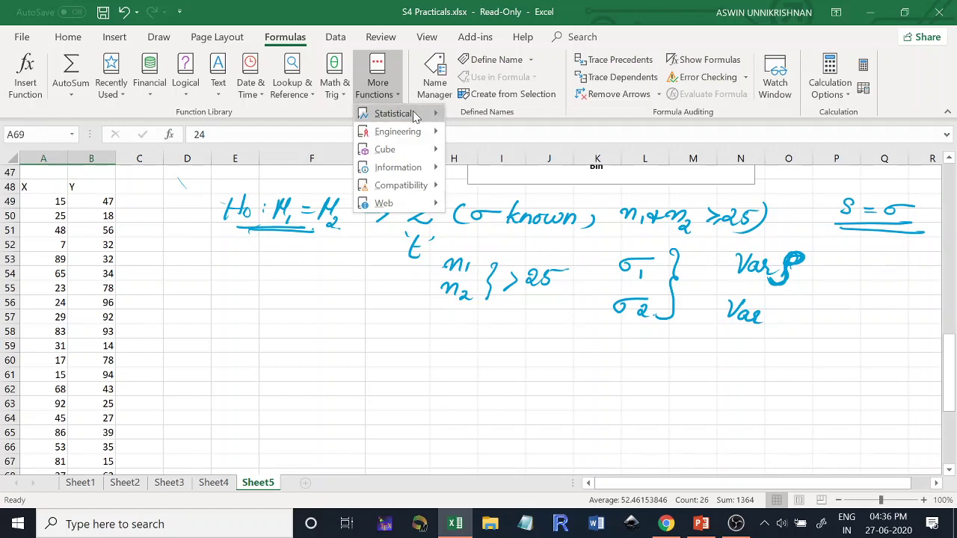
mouse_move(415, 116)
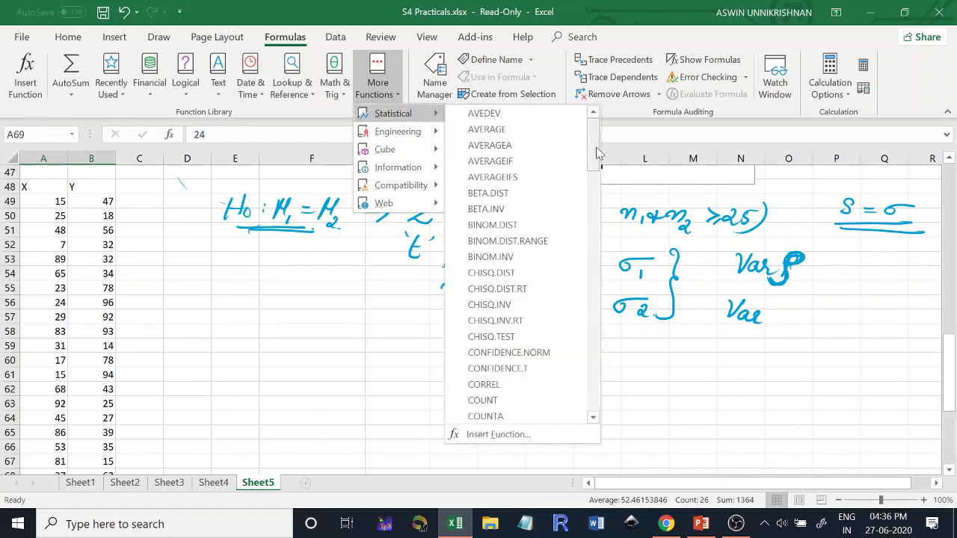
scroll(587, 194, "down", 20)
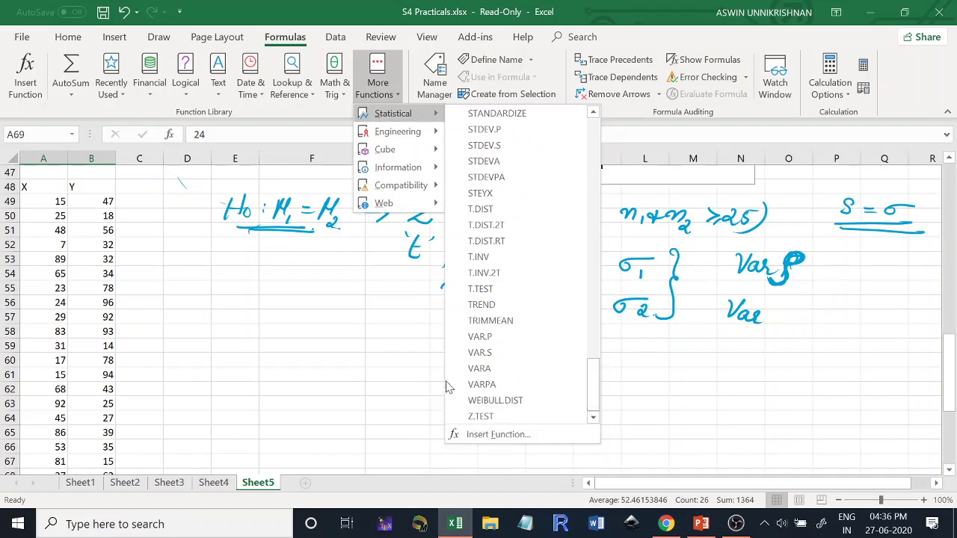
left_click(490, 354)
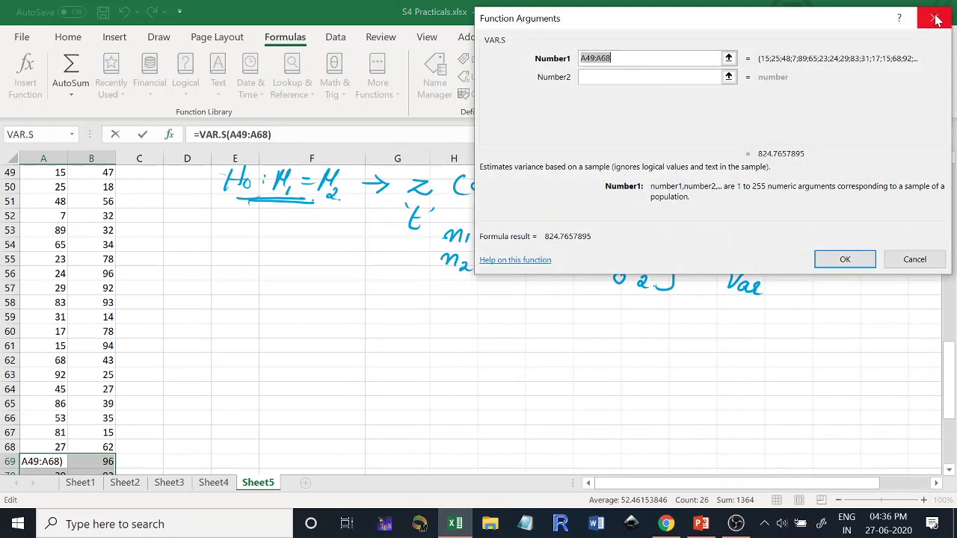
key("Escape")
- Try to compute a single sample variance in F64 with VAR.S over both A49:A81 and B49:B81, and clear the cell
left_click(315, 385)
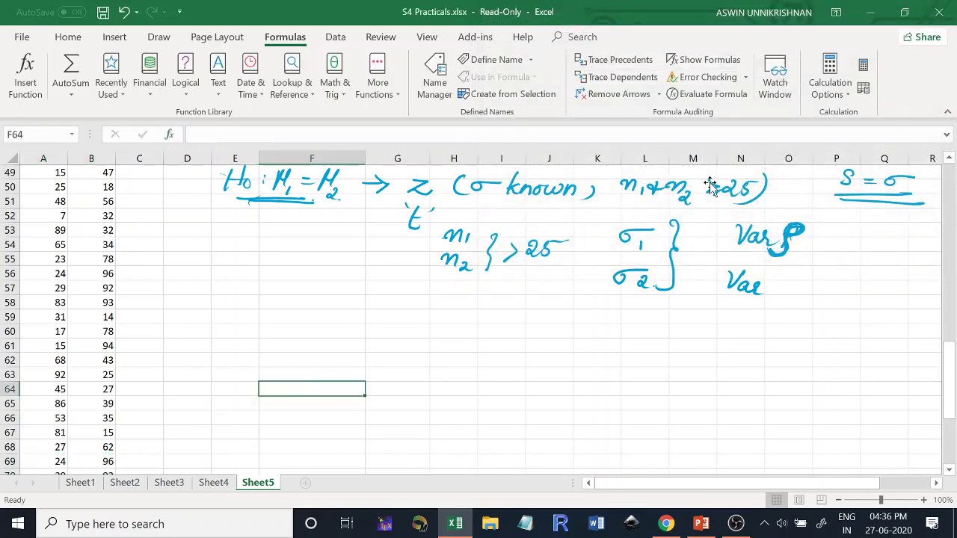
left_click(111, 84)
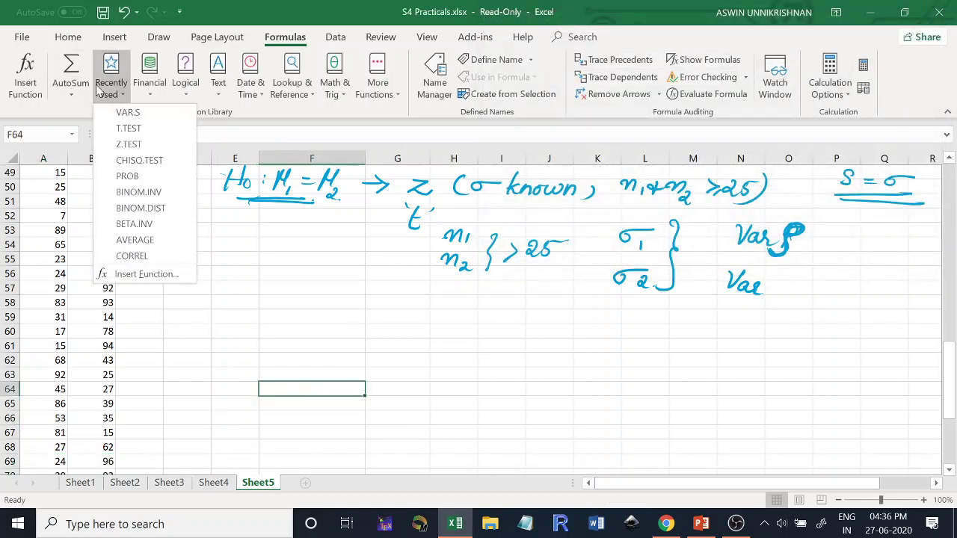
left_click(122, 122)
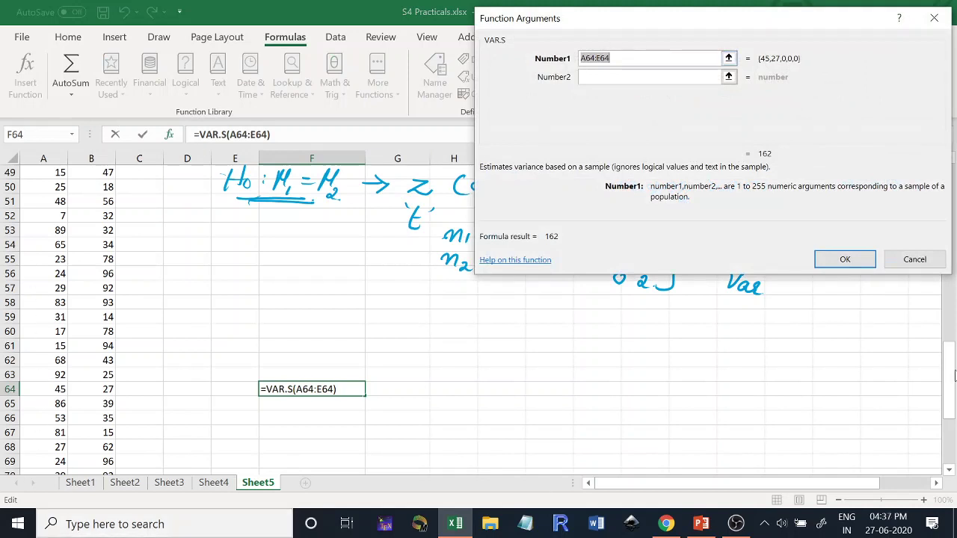
left_click_drag(954, 376, 954, 419)
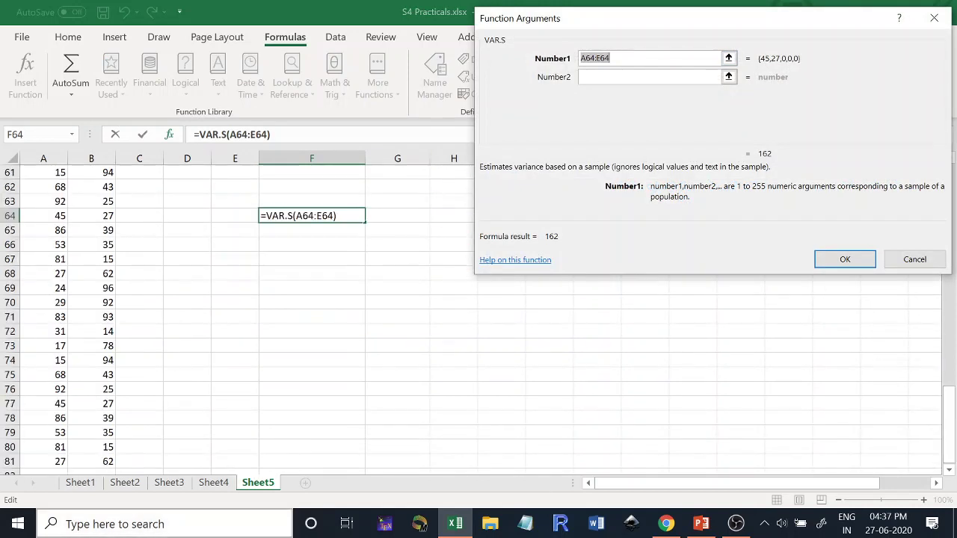
left_click_drag(60, 461, 21, 102)
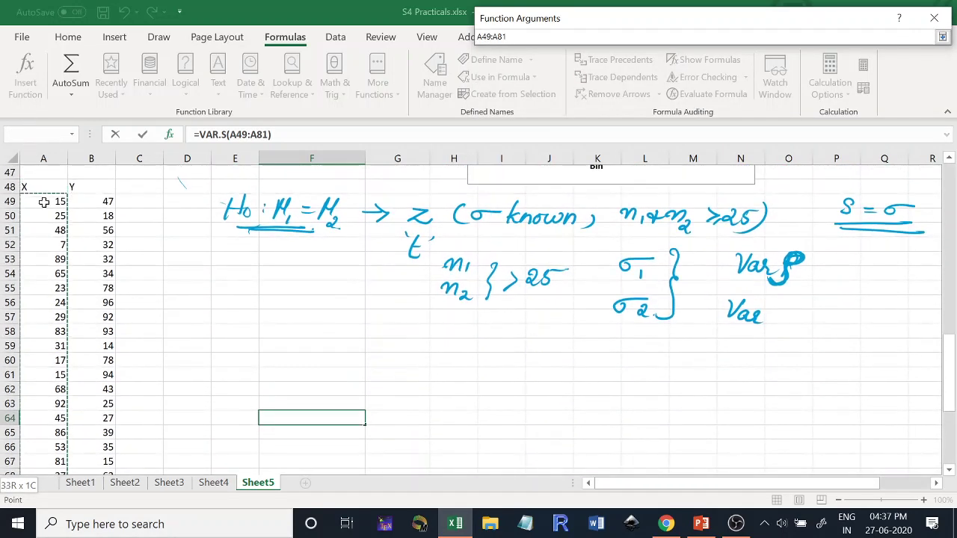
left_click_drag(44, 202, 43, 202)
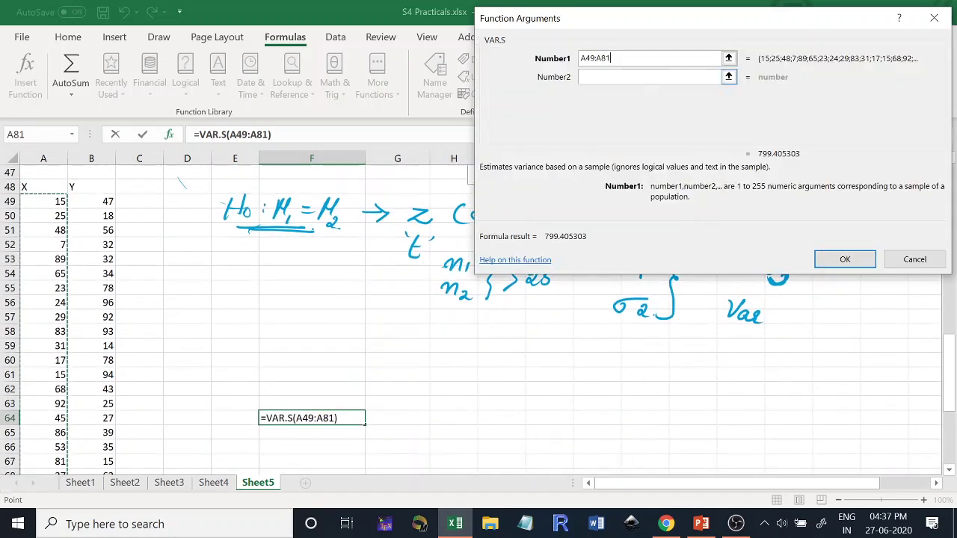
left_click(651, 78)
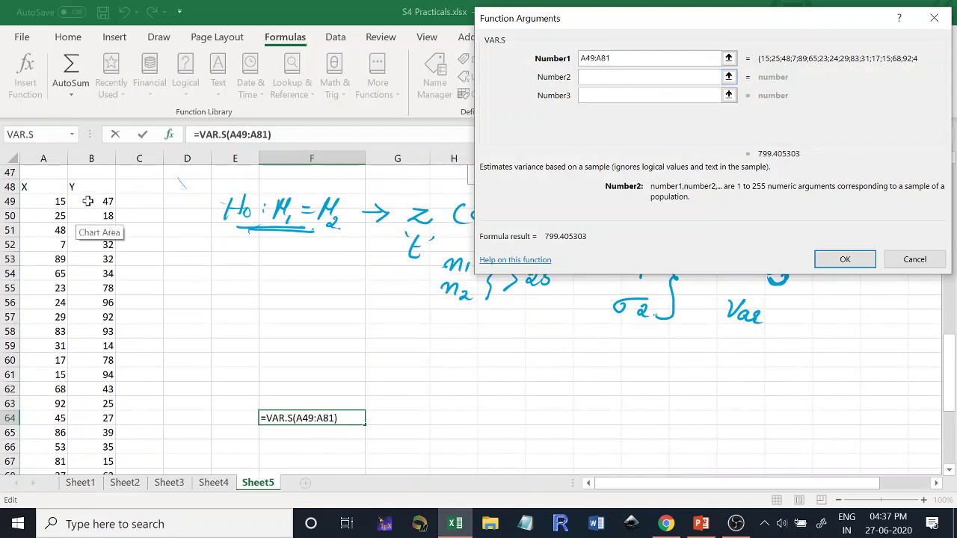
left_click_drag(82, 201, 86, 518)
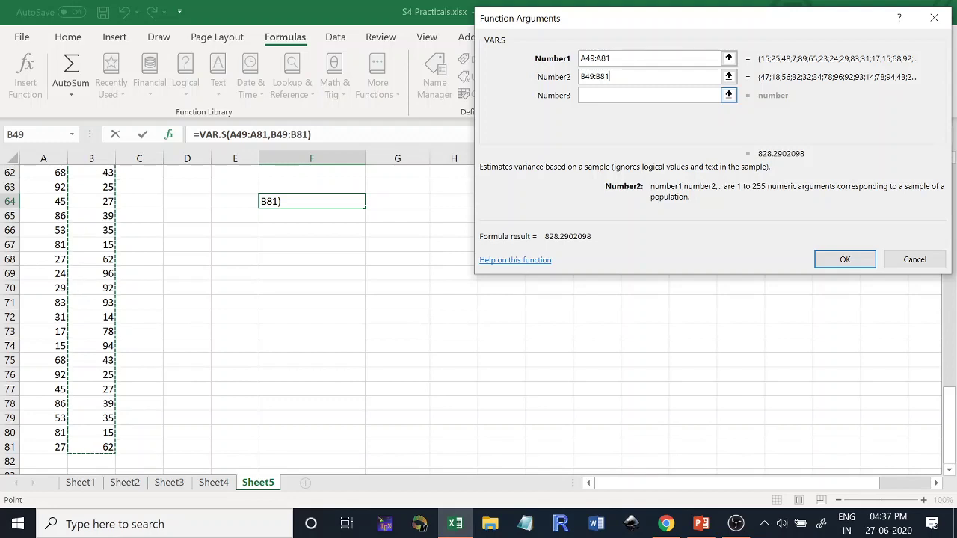
left_click(822, 262)
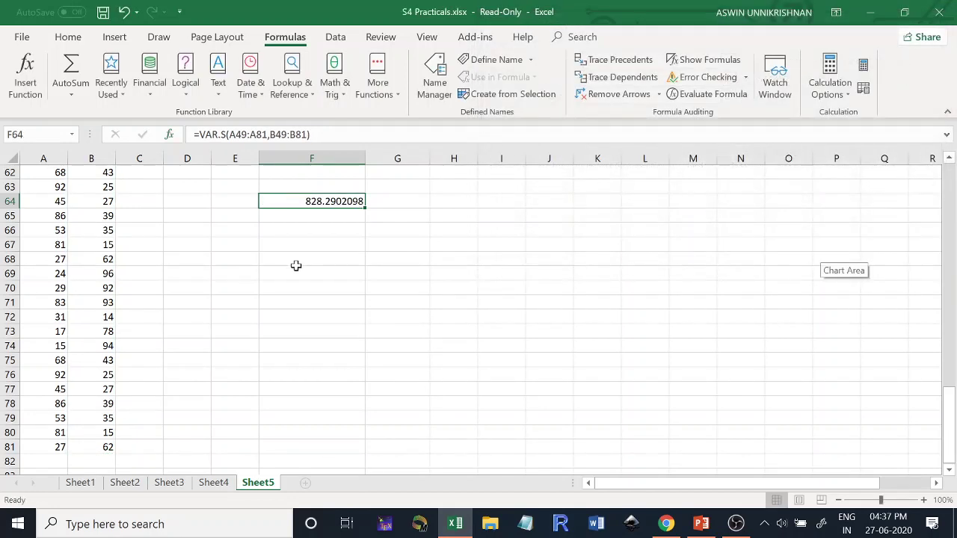
key("Delete")
- Compute the sample variance of the X data A49:A81 in cell F64 with VAR.S
key("F2")
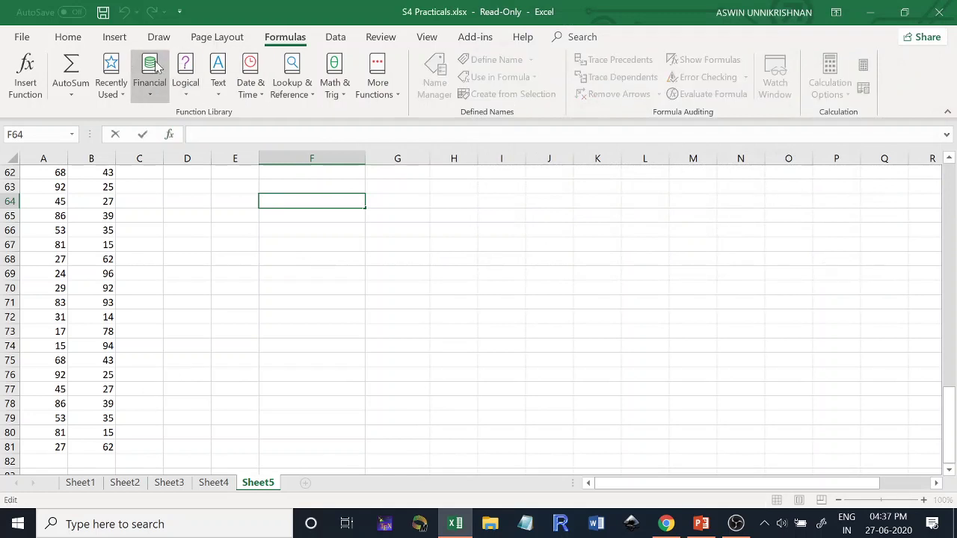
left_click(113, 80)
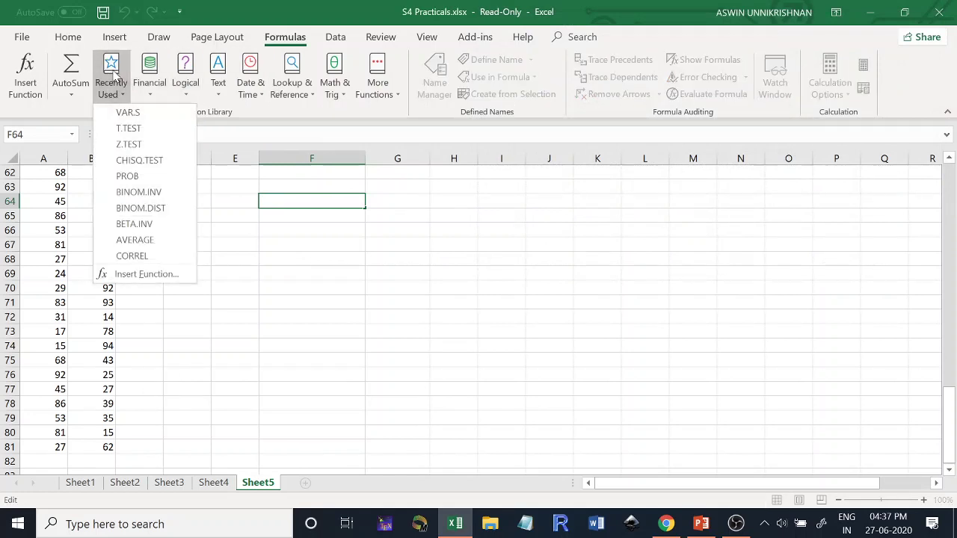
left_click(127, 112)
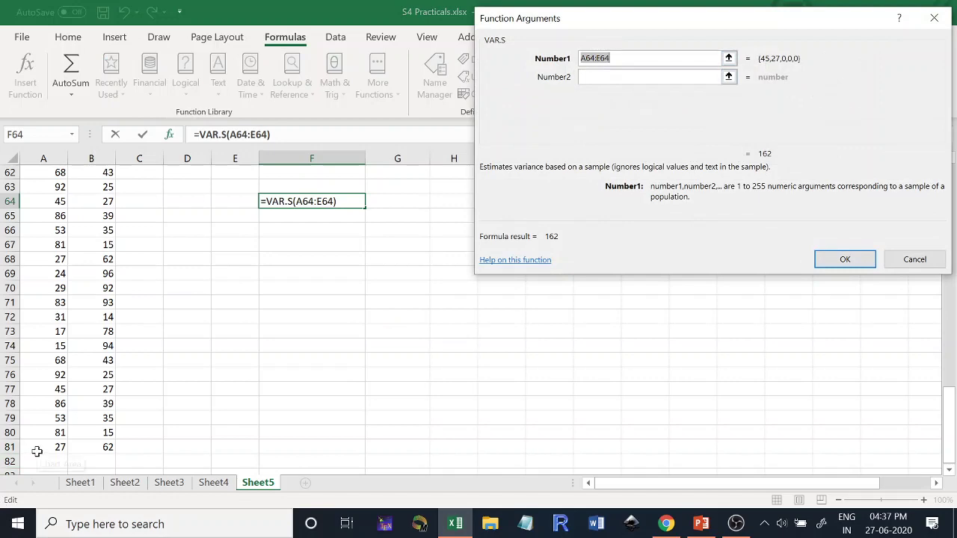
scroll(36, 451, "down", 1)
left_click_drag(52, 403, 47, 232)
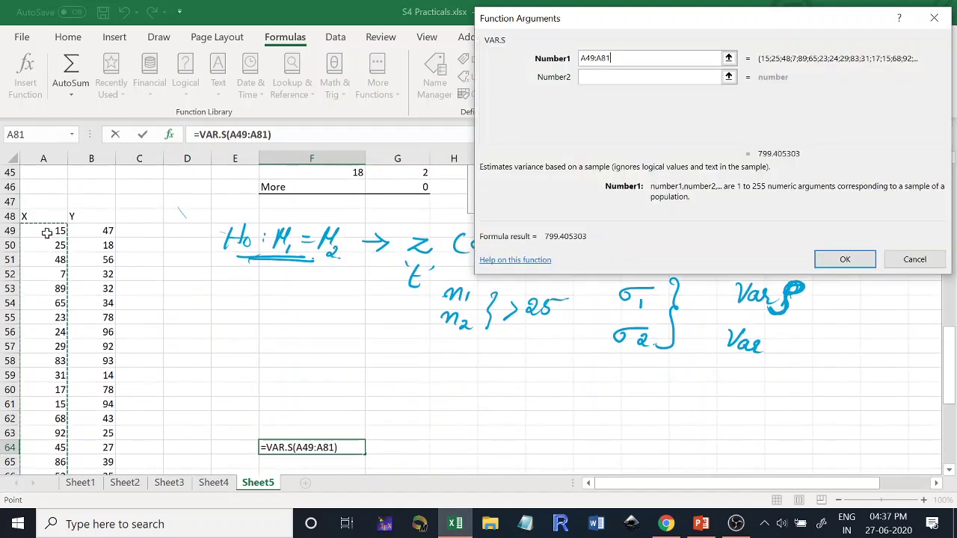
left_click(845, 260)
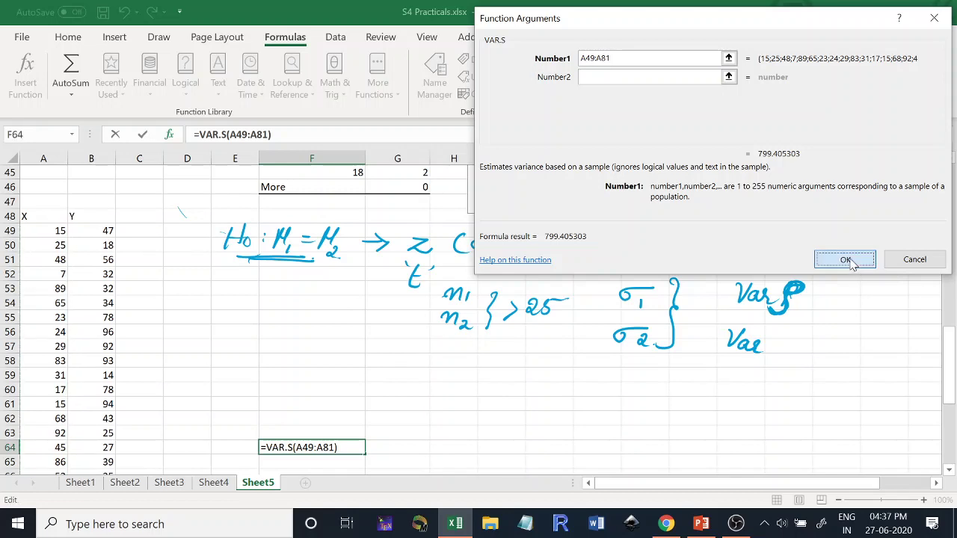
- Label cell E64 "sigma 1" and cell E65 "sigma 2"
left_click(234, 445)
type("sigma 1")
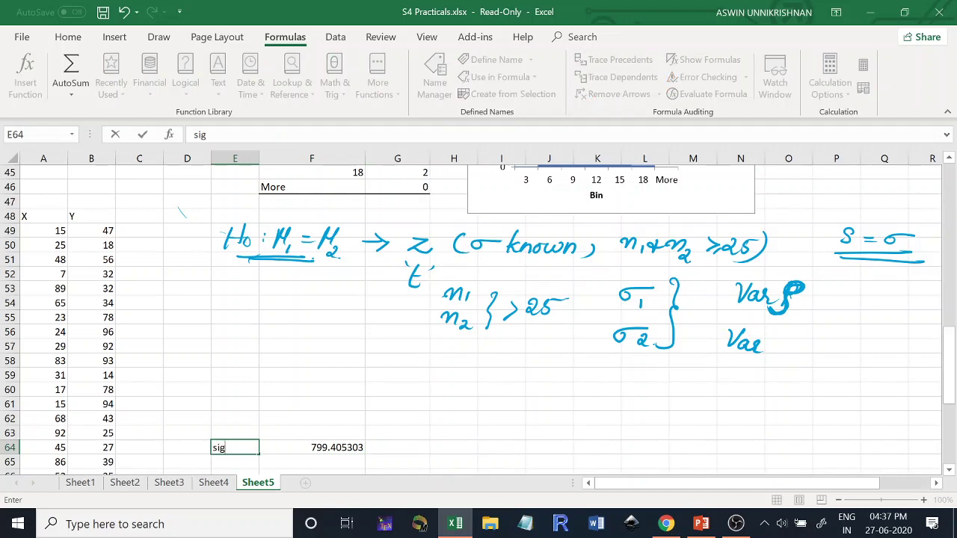
left_click(229, 461)
type("sigma 2")
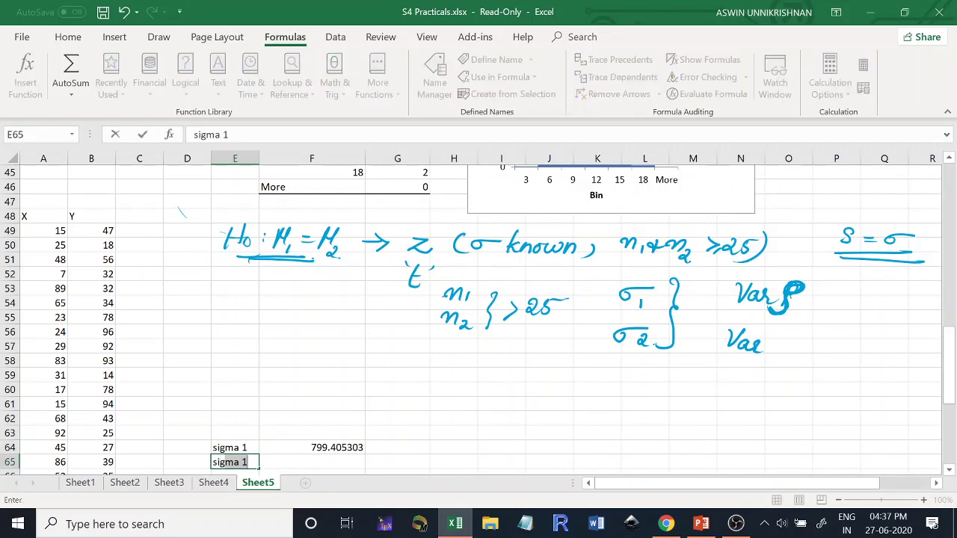
- Compute the sample variance of the Y data B49:B81 in cell F65 with VAR.S
left_click(279, 461)
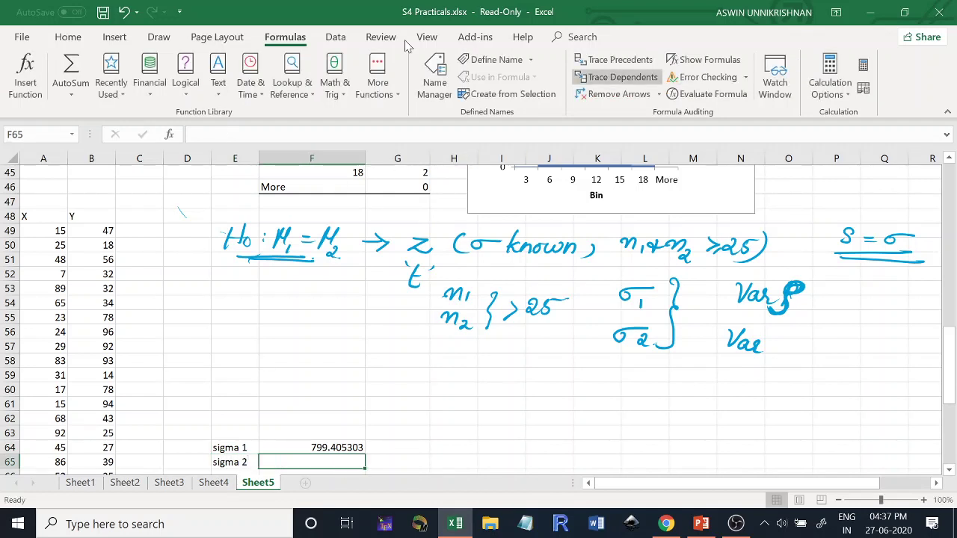
left_click(115, 107)
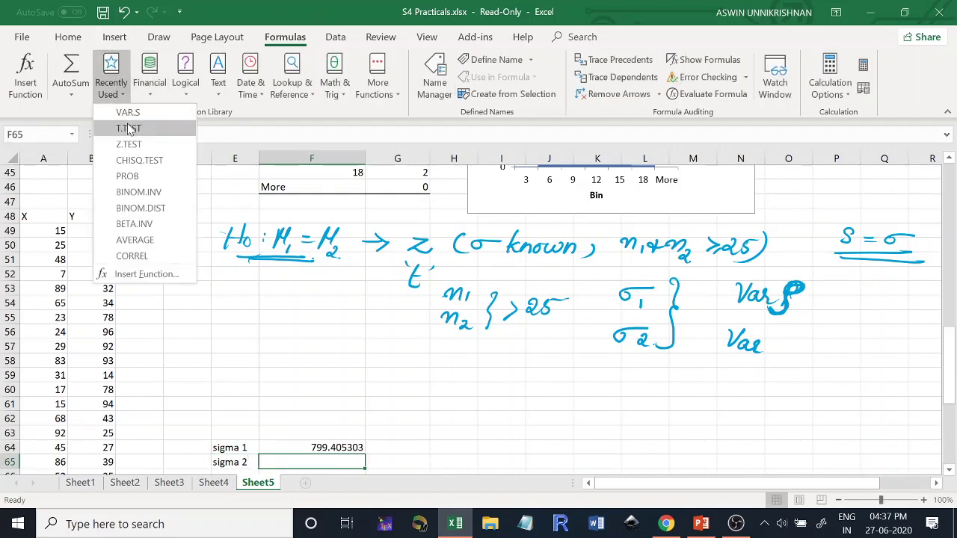
left_click(129, 113)
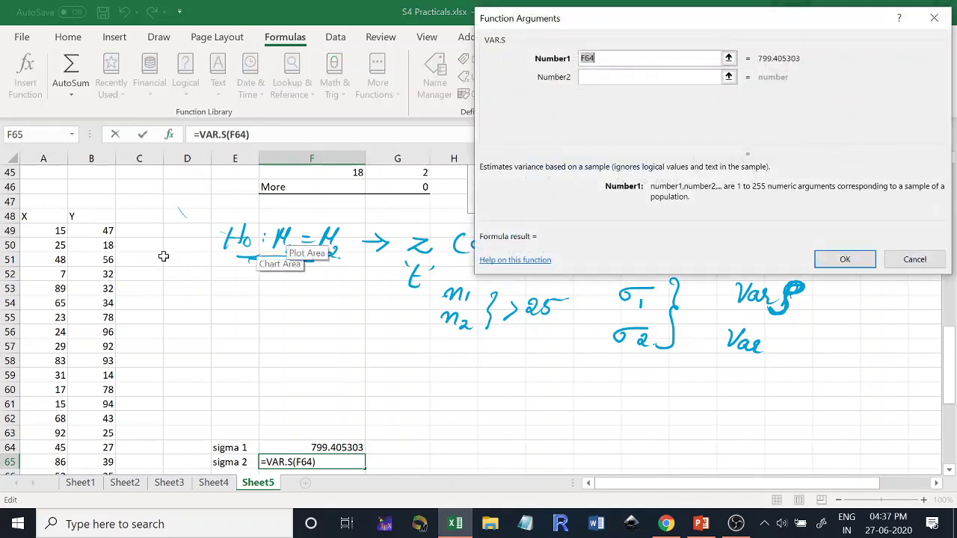
left_click_drag(107, 233, 79, 497)
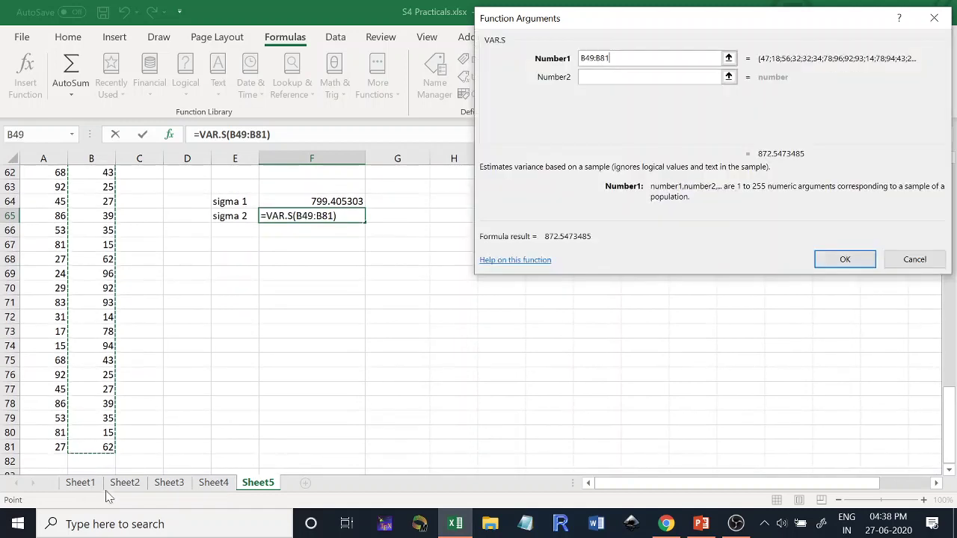
left_click(845, 262)
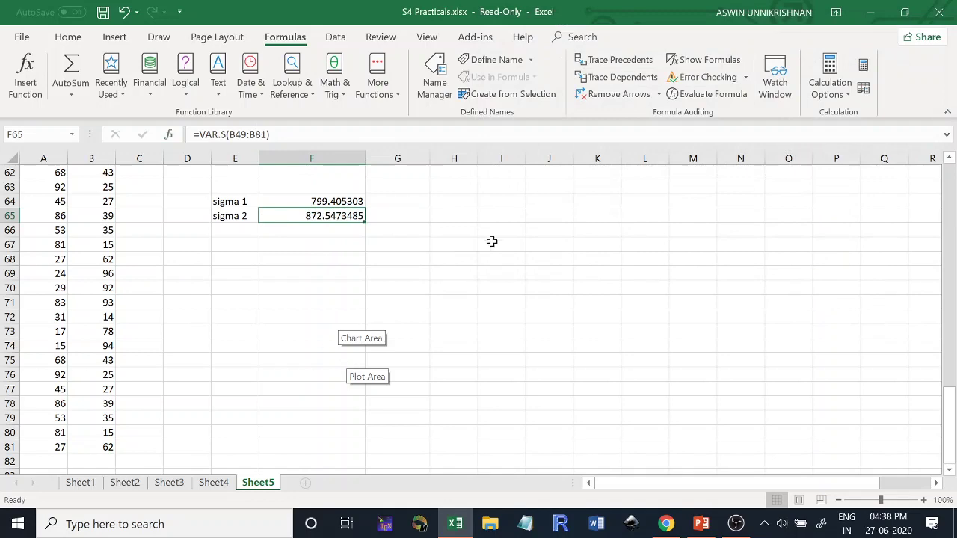
- Start a z-Test: Two Sample for Means analysis with A49:A81 as the variable 1 range and B49:B81 as the variable 2 range
left_click_drag(951, 438, 952, 388)
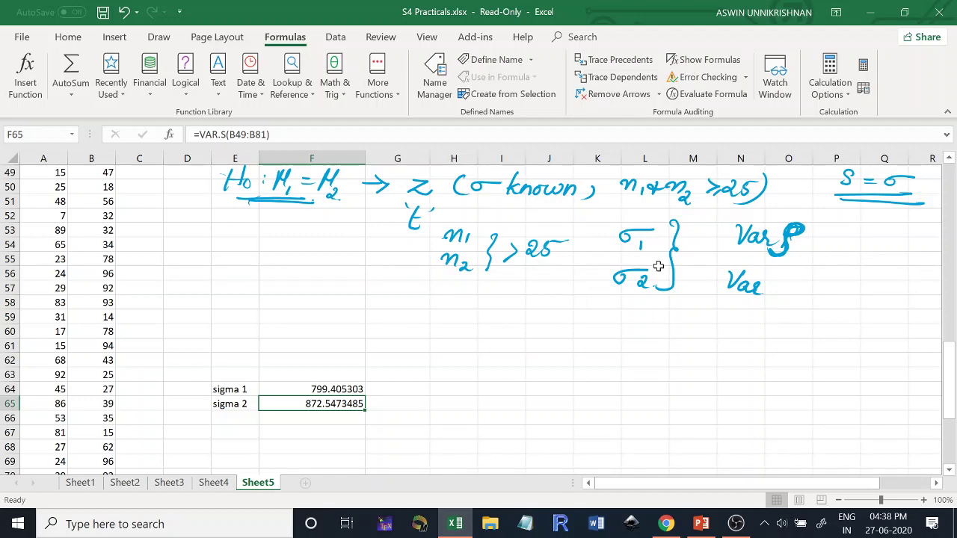
left_click(340, 41)
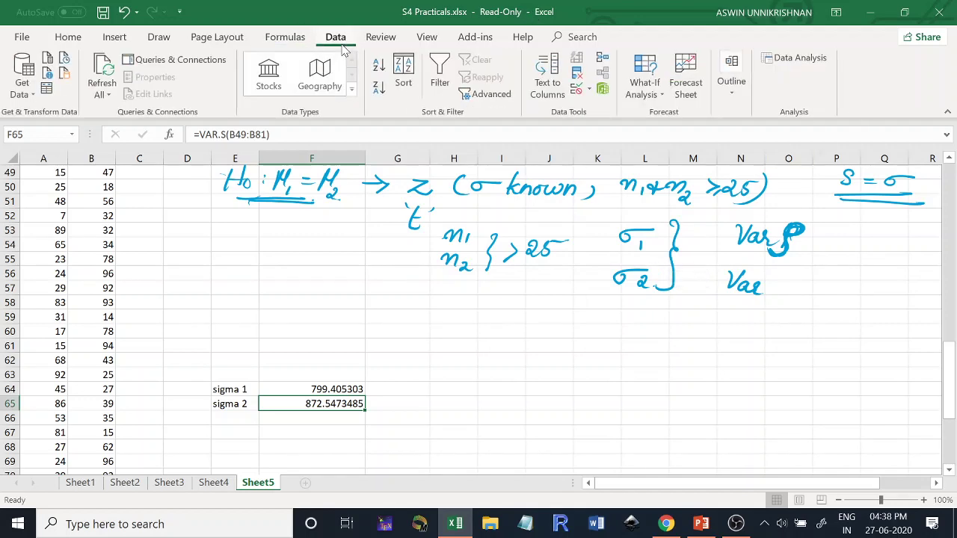
left_click(794, 59)
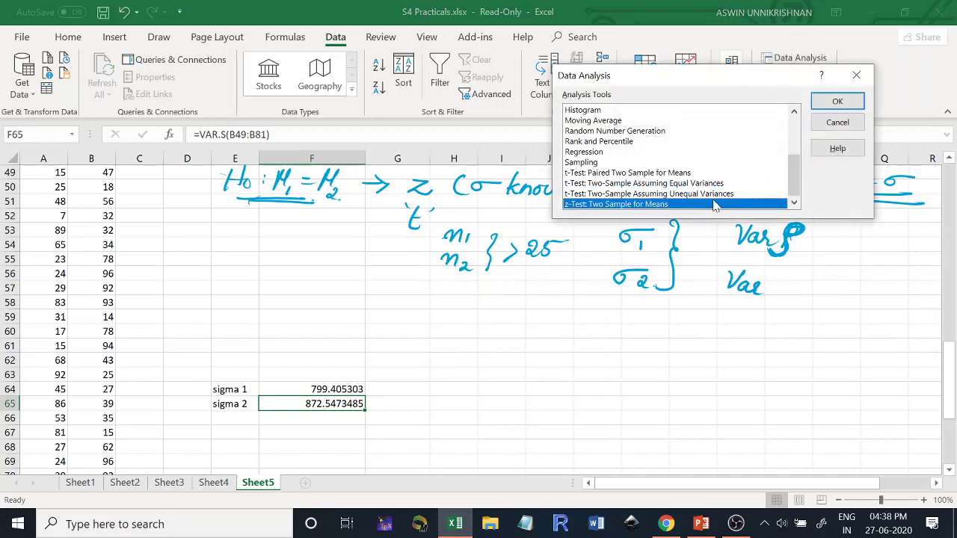
left_click(841, 100)
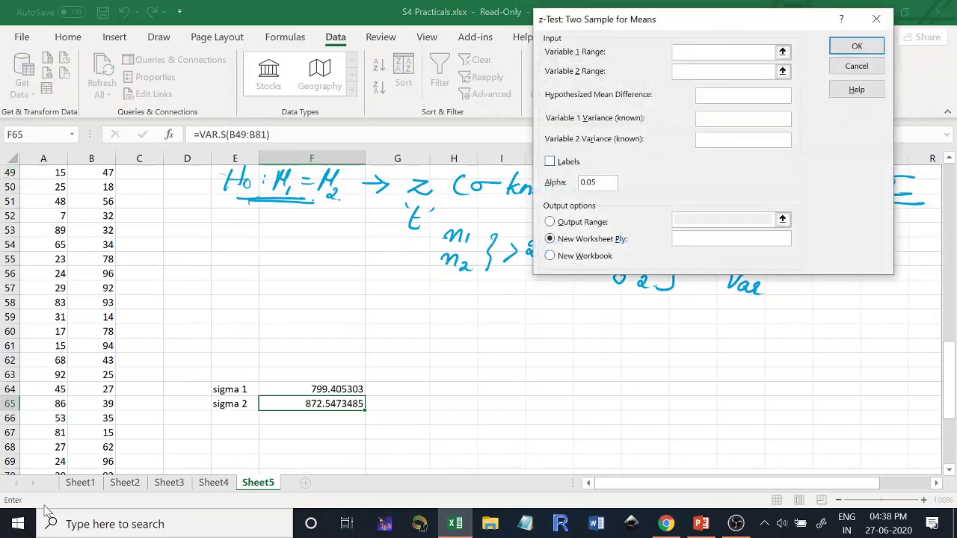
left_click_drag(950, 395, 951, 439)
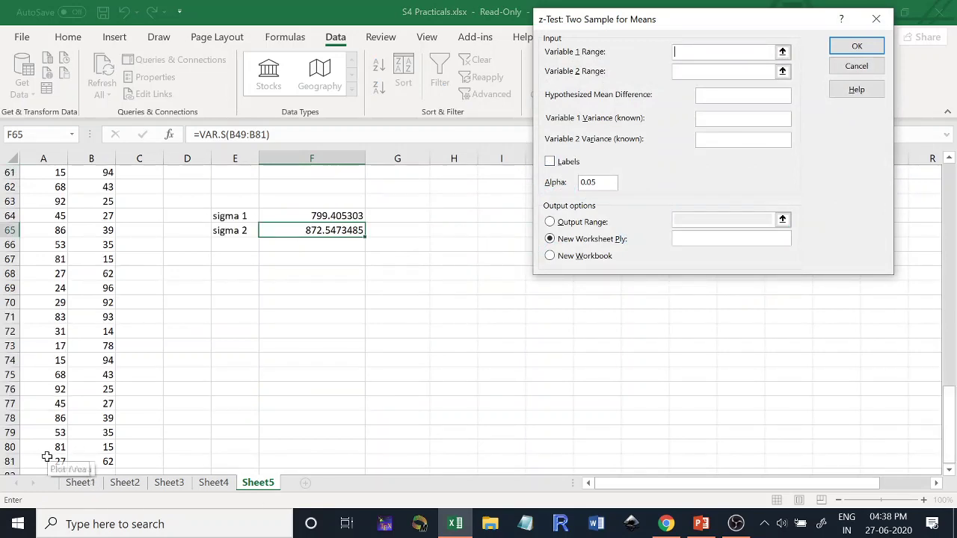
left_click_drag(45, 461, 37, 206)
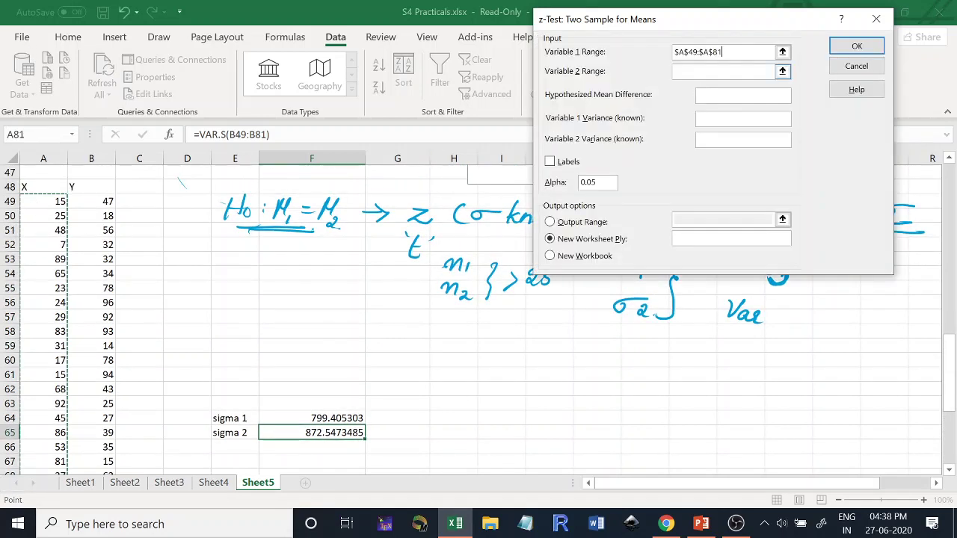
left_click(707, 72)
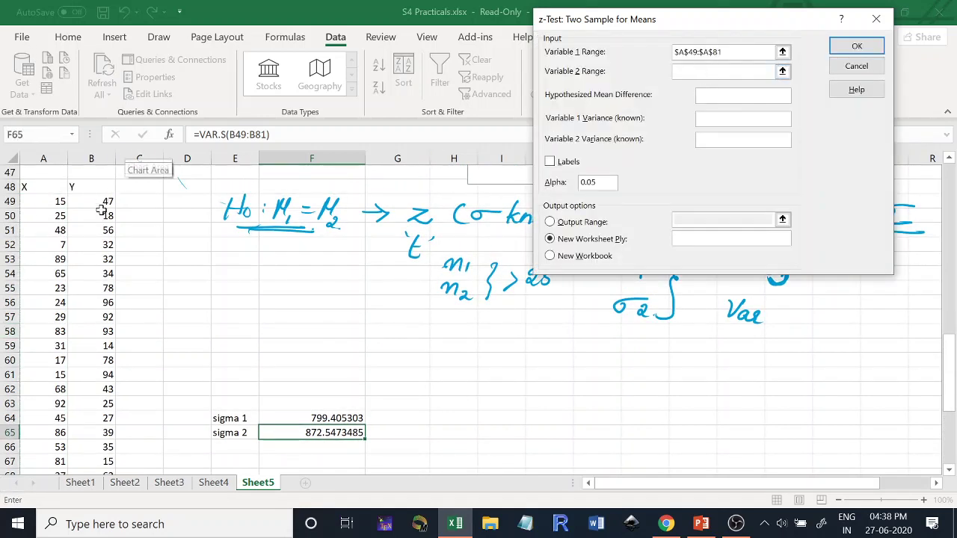
left_click_drag(96, 204, 69, 529)
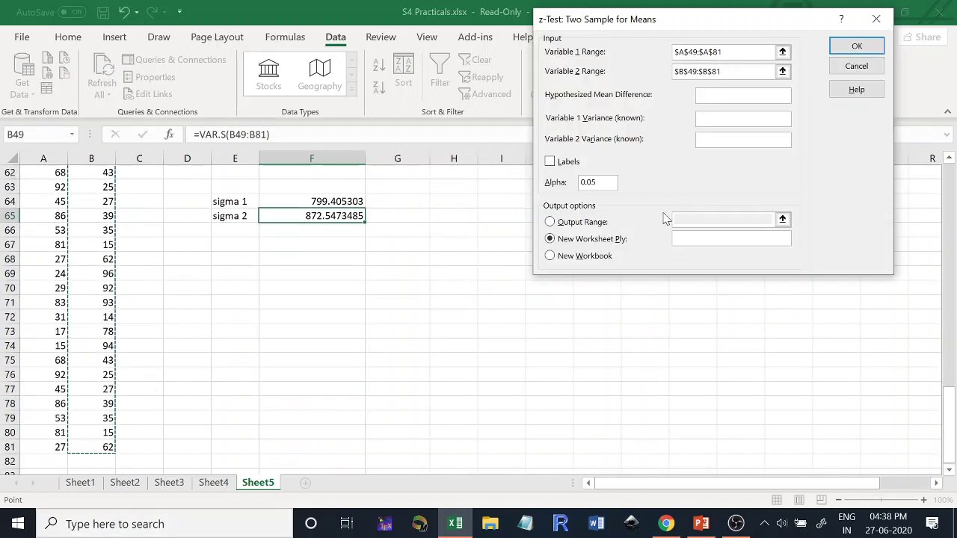
- Run the z-test with hypothesized mean difference 0, known variances 799.41 and 872.55, and the output range starting at E68
left_click(706, 99)
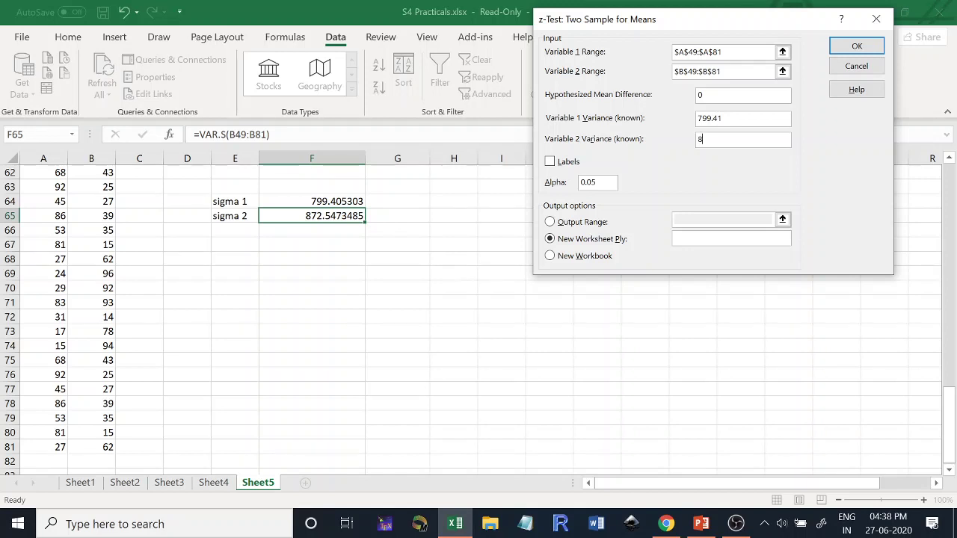
type("72.55")
left_click(549, 222)
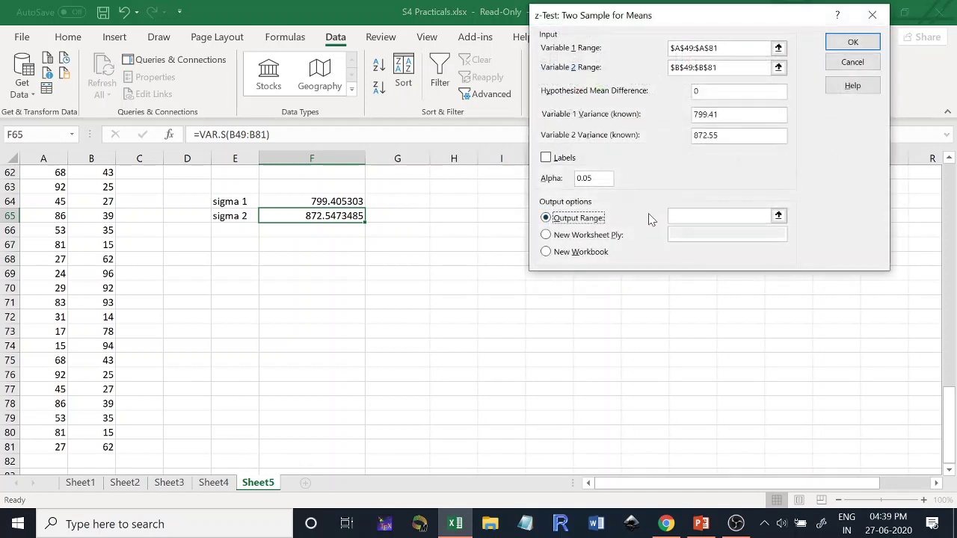
left_click(222, 258)
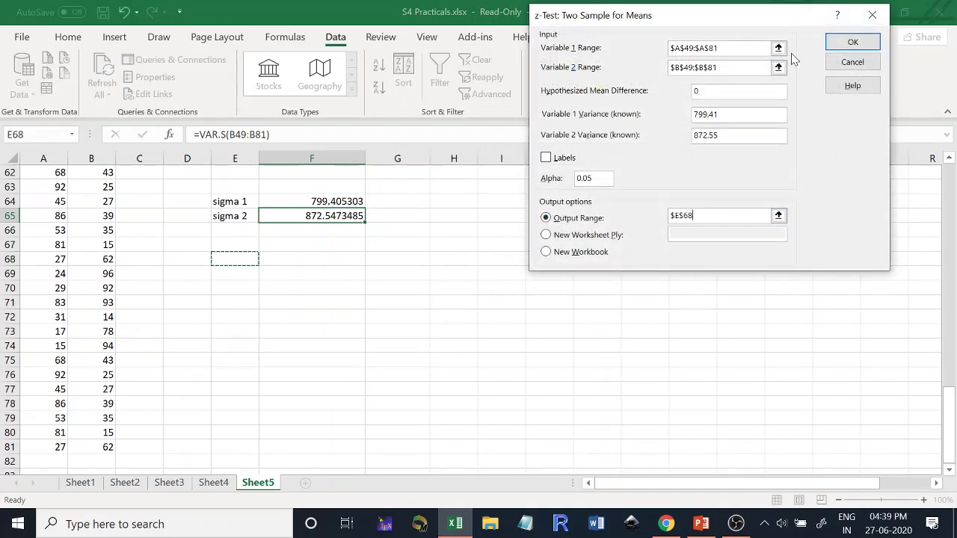
left_click(843, 47)
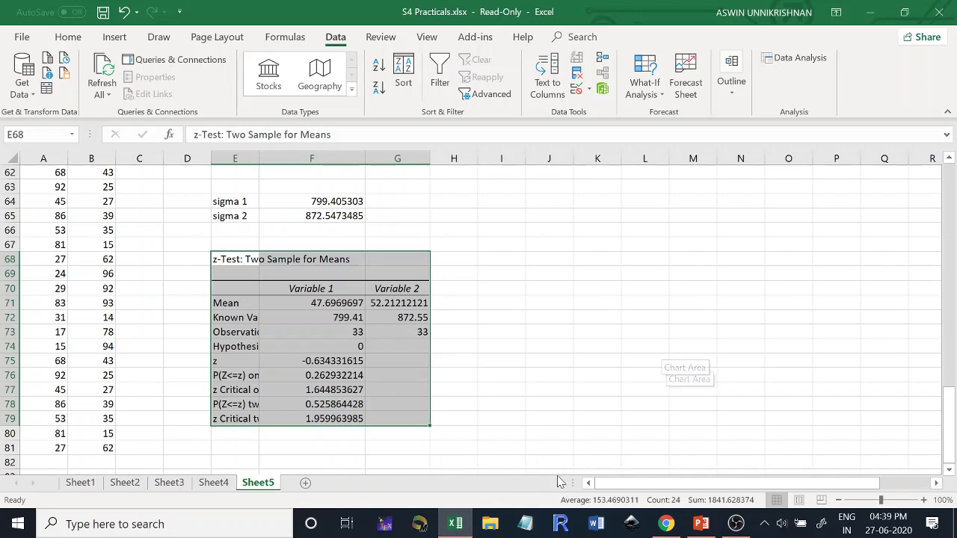
- Autofit the width of column E to the z-test row labels
left_click(554, 448)
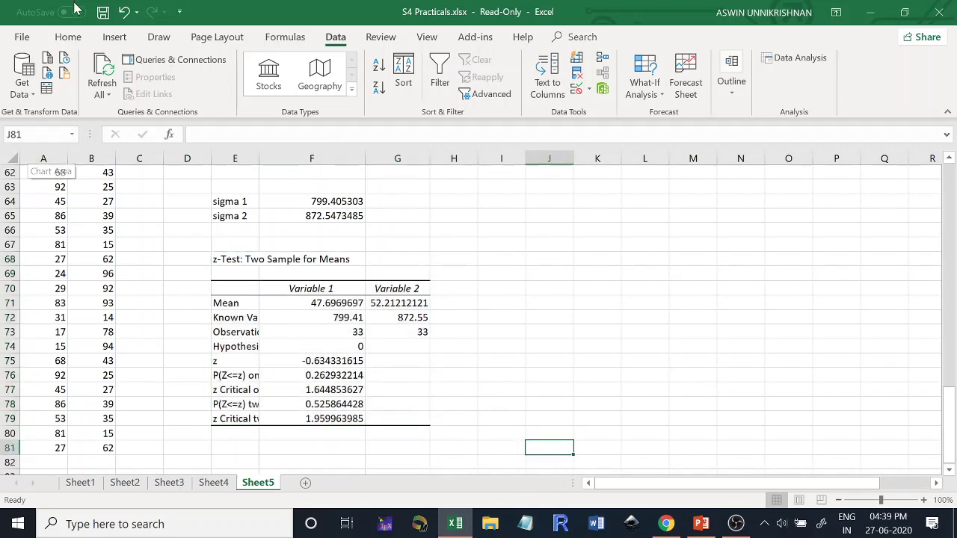
double_click(259, 159)
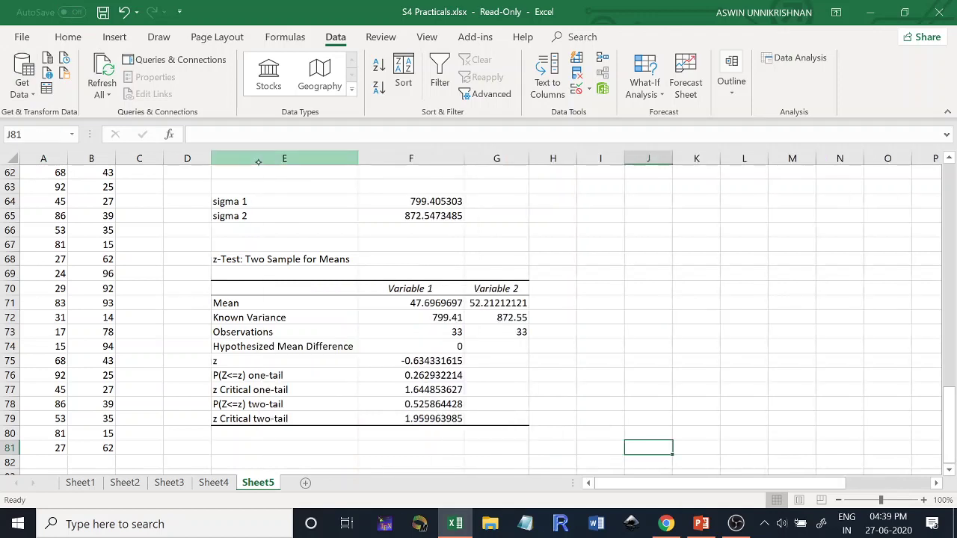
- Mark the one-tail and two-tail p-values in F76 and F78 with ink ticks and arrows
left_click_drag(467, 376, 491, 371)
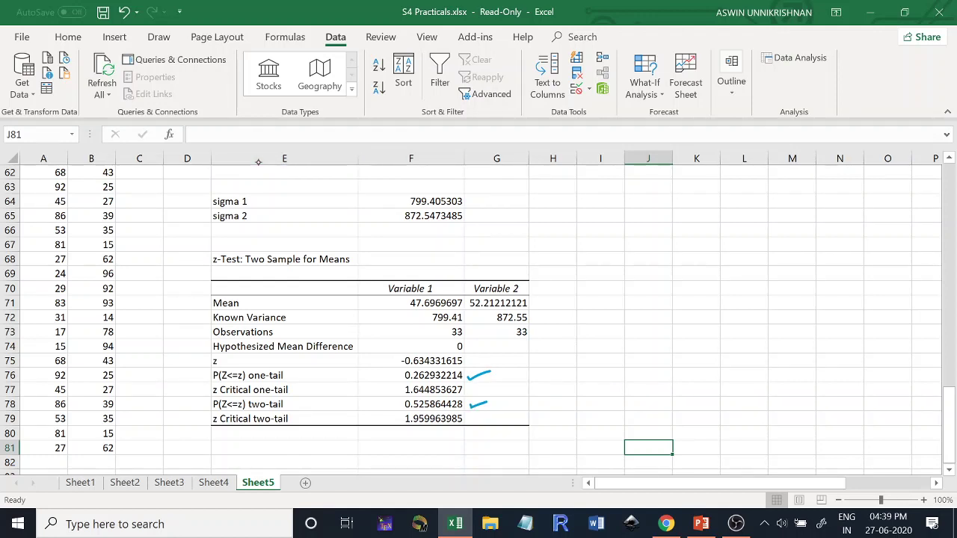
mouse_move(330, 377)
left_mouse_down()
mouse_move(372, 381)
mouse_move(365, 384)
left_mouse_up()
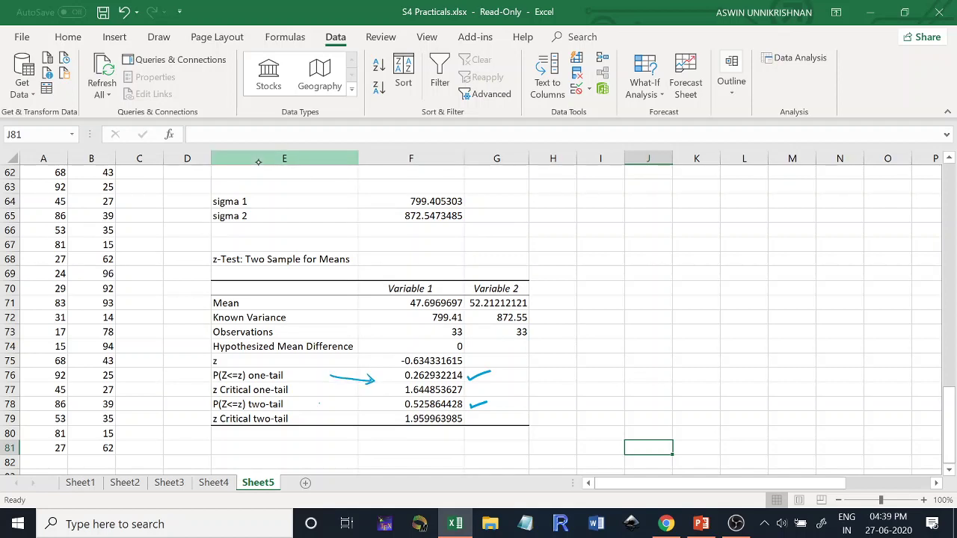
left_click_drag(319, 404, 375, 412)
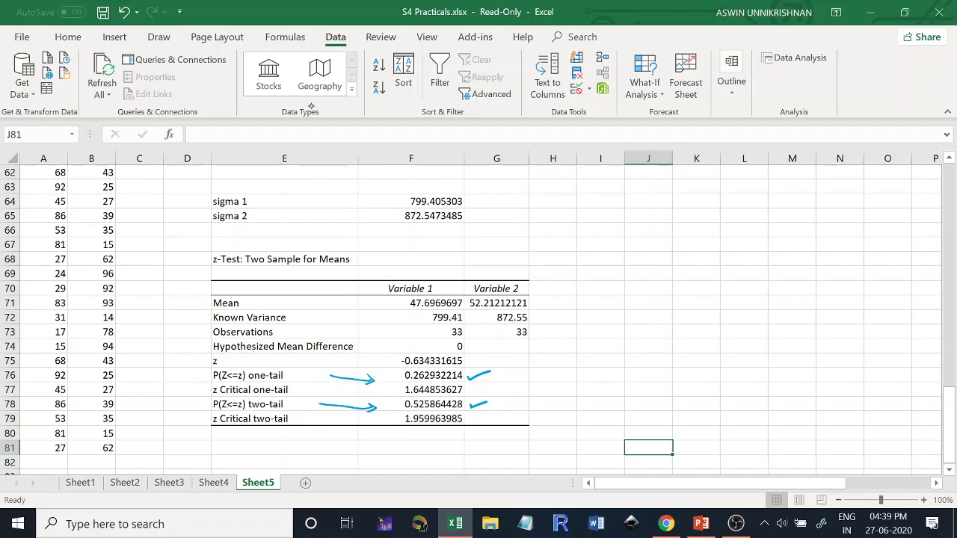
- Handwrite the null hypothesis H0: μ = μ2 in ink beside the z-test output, around columns I to K
mouse_move(612, 213)
left_mouse_down()
mouse_move(603, 229)
mouse_move(628, 221)
left_mouse_up()
left_click_drag(625, 224, 636, 220)
mouse_move(635, 228)
left_mouse_down()
mouse_move(646, 235)
mouse_move(663, 227)
left_mouse_up()
left_click_drag(673, 222, 681, 229)
mouse_move(689, 220)
left_mouse_down()
mouse_move(686, 236)
mouse_move(704, 216)
left_mouse_up()
left_click_drag(707, 212, 710, 243)
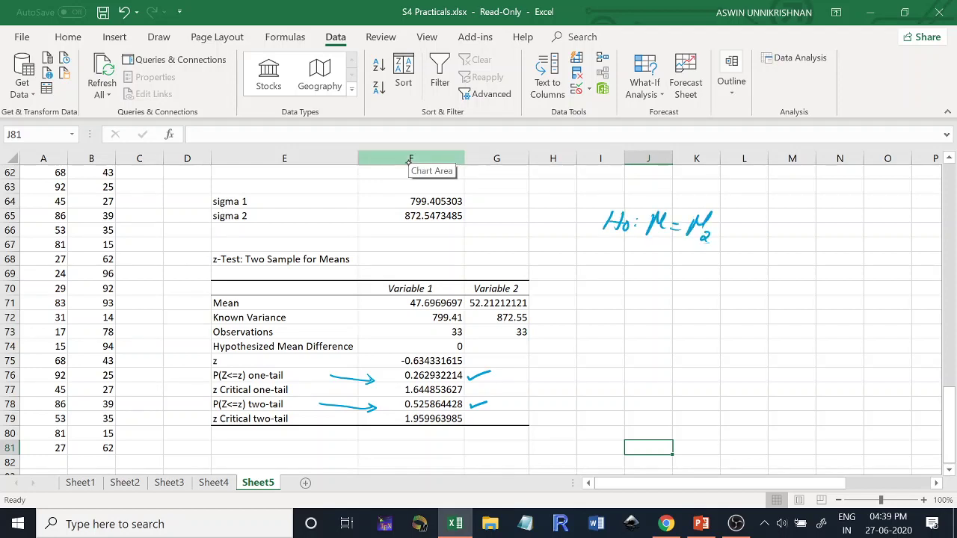
- Handwrite the one-sided alternatives H1: μ1 < μ2 and μ1 > μ2 below the null hypothesis
mouse_move(615, 270)
left_mouse_down()
mouse_move(609, 290)
mouse_move(619, 278)
left_mouse_up()
mouse_move(619, 282)
left_mouse_down()
mouse_move(619, 292)
mouse_move(631, 290)
mouse_move(652, 270)
mouse_move(646, 288)
left_mouse_up()
mouse_move(653, 284)
left_mouse_down()
mouse_move(655, 294)
mouse_move(663, 284)
mouse_move(680, 292)
left_mouse_up()
mouse_move(696, 275)
left_mouse_down()
mouse_move(689, 291)
mouse_move(703, 272)
left_mouse_up()
left_click_drag(702, 272, 711, 299)
left_click_drag(637, 295, 625, 311)
left_click_drag(642, 313, 647, 320)
left_click_drag(663, 304, 658, 322)
left_click_drag(682, 306, 676, 324)
mouse_move(680, 315)
left_mouse_down()
mouse_move(696, 307)
mouse_move(700, 320)
left_mouse_up()
left_click_drag(692, 321, 703, 334)
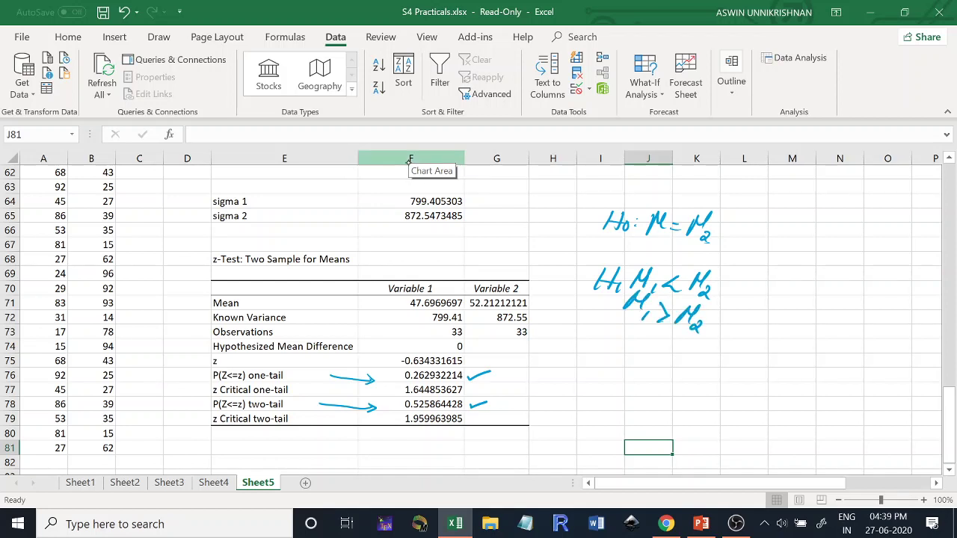
- Box the one-tail p-value in ink and handwrite the decision rules p < α H0 Rej and p > α H0 Acc
mouse_move(393, 373)
left_mouse_down()
mouse_move(421, 372)
mouse_move(405, 380)
left_mouse_up()
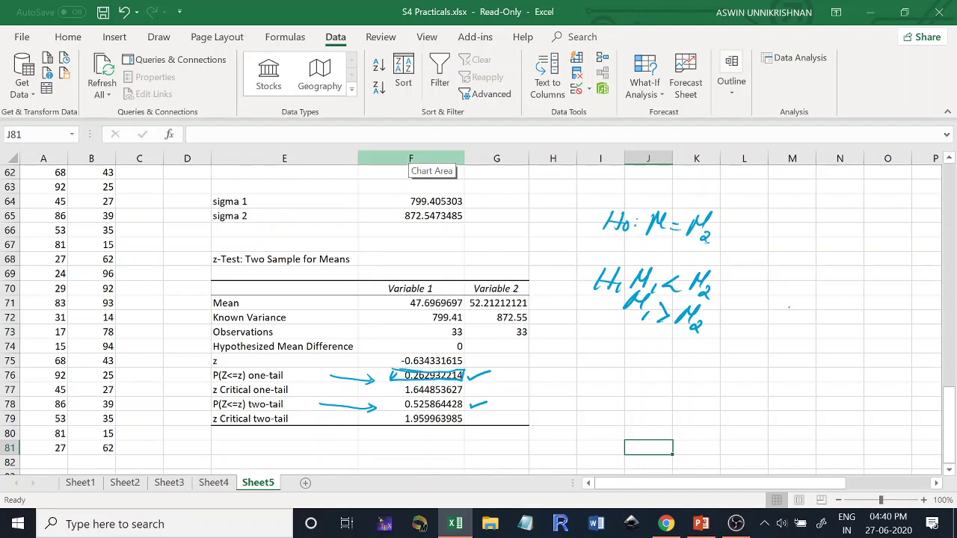
mouse_move(784, 313)
left_mouse_down()
mouse_move(774, 333)
mouse_move(840, 322)
mouse_move(887, 332)
mouse_move(913, 314)
mouse_move(921, 348)
mouse_move(924, 336)
left_mouse_up()
mouse_move(774, 356)
left_mouse_down()
mouse_move(764, 379)
mouse_move(784, 362)
mouse_move(762, 368)
mouse_move(872, 392)
mouse_move(883, 380)
left_mouse_up()
mouse_move(906, 373)
left_mouse_down()
mouse_move(899, 381)
mouse_move(911, 369)
mouse_move(916, 386)
left_mouse_up()
left_click_drag(910, 383, 929, 387)
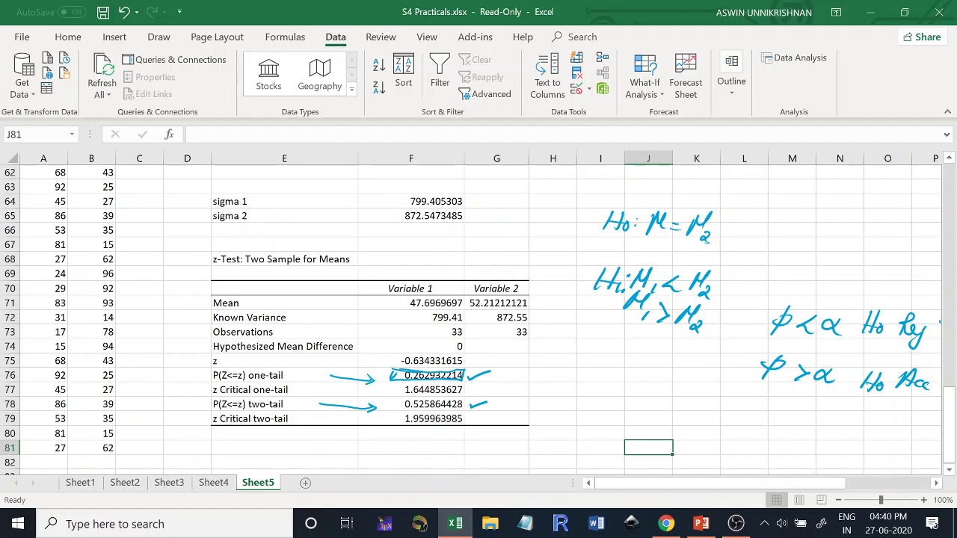
- Handwrite the two-sided alternative H1: μ1 ≠ μ2 below the one-sided alternatives
mouse_move(614, 372)
left_mouse_down()
mouse_move(604, 393)
mouse_move(610, 385)
left_mouse_up()
mouse_move(616, 384)
left_mouse_down()
mouse_move(616, 395)
mouse_move(648, 378)
mouse_move(662, 400)
mouse_move(682, 401)
mouse_move(705, 383)
left_mouse_up()
mouse_move(705, 383)
left_mouse_down()
mouse_move(718, 394)
mouse_move(714, 407)
left_mouse_up()
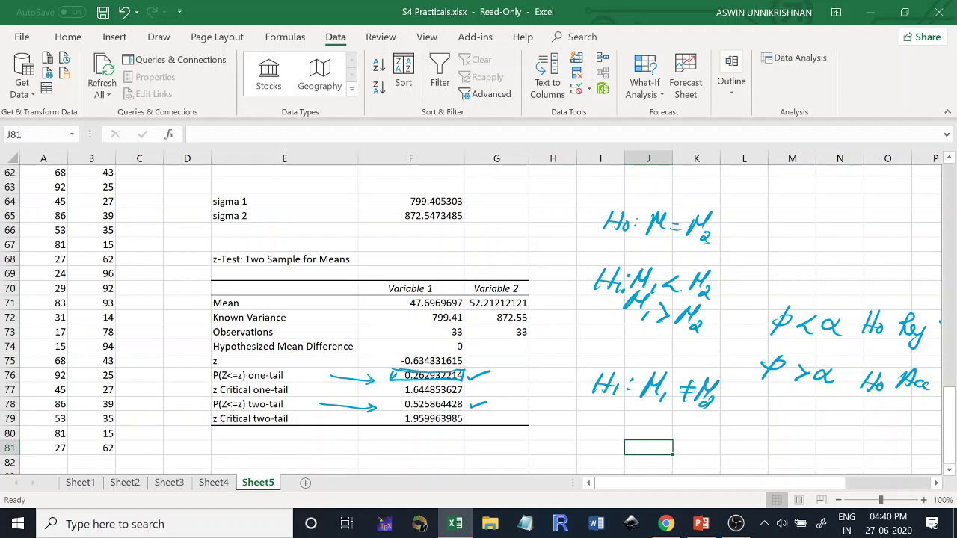
- Box the two-tail p-value and mark the conclusion by underlining H0 Acc and ticking the null hypothesis
mouse_move(420, 397)
left_mouse_down()
mouse_move(460, 396)
mouse_move(419, 412)
left_mouse_up()
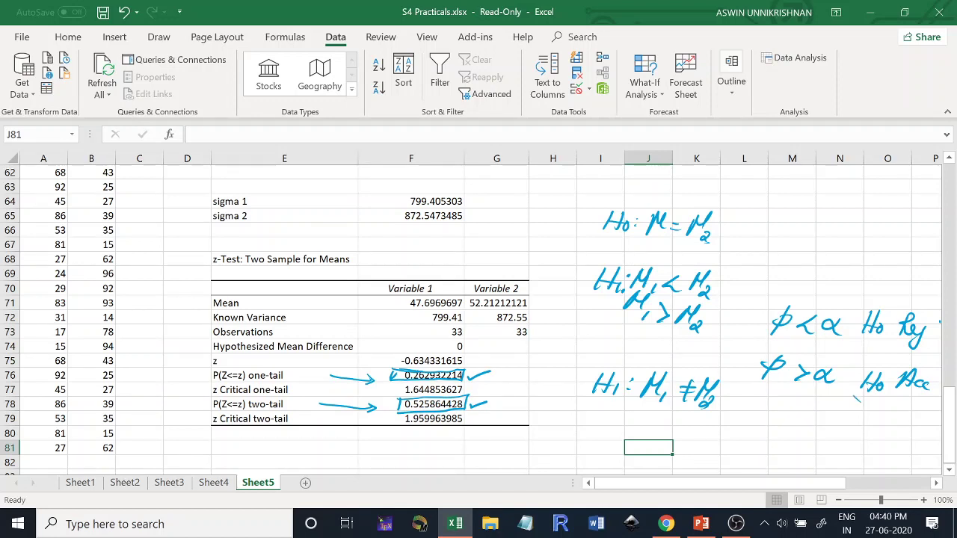
mouse_move(854, 398)
left_mouse_down()
mouse_move(909, 396)
mouse_move(909, 406)
left_mouse_up()
left_click_drag(730, 234, 781, 219)
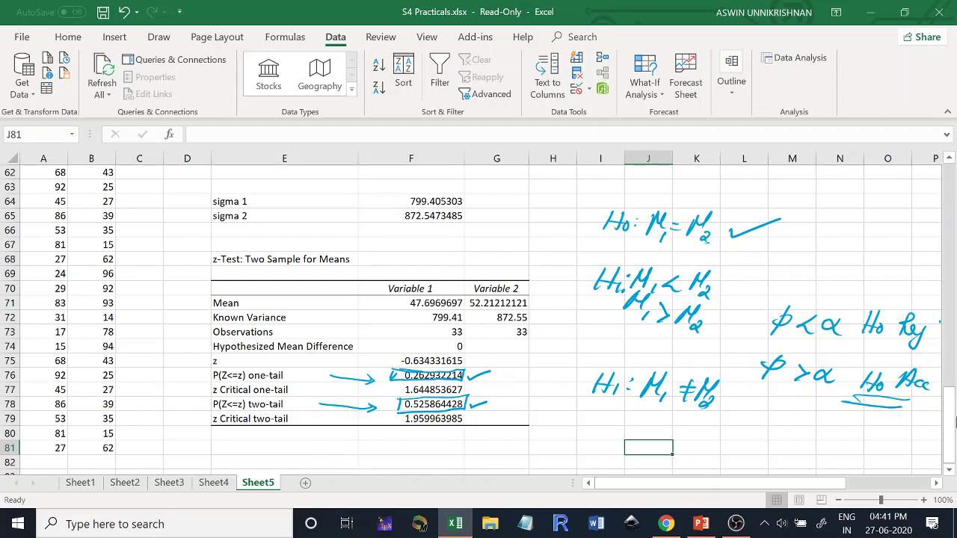
- Copy the X and Y data in A48:B64 and paste it below the existing data, starting at A84
left_click(51, 449)
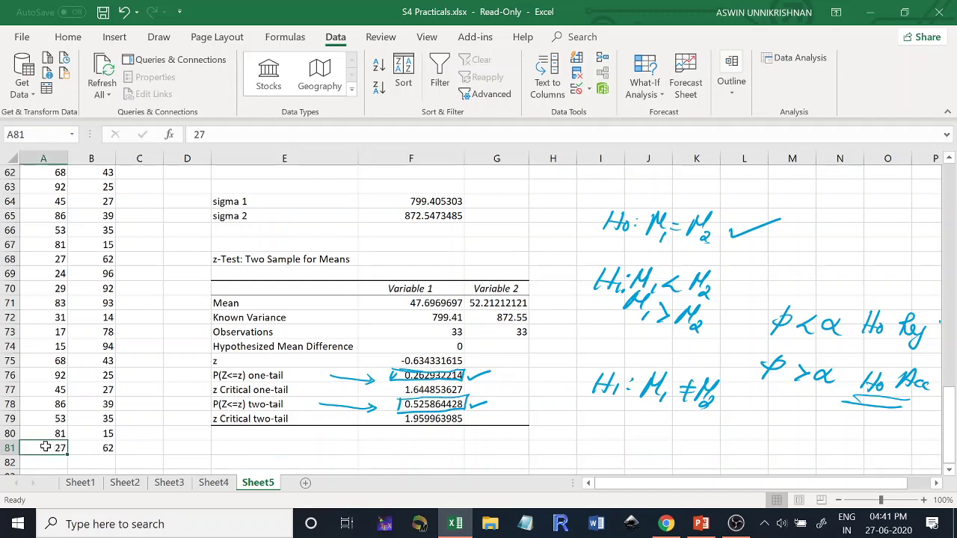
left_click_drag(38, 202, 75, 229)
key("ctrl+c")
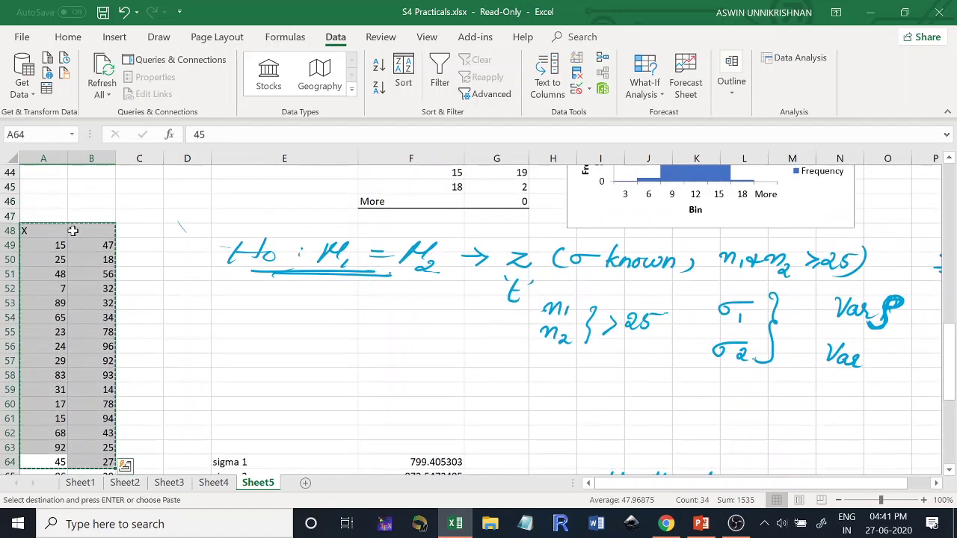
key("ctrl+q")
left_click_drag(951, 350, 949, 349)
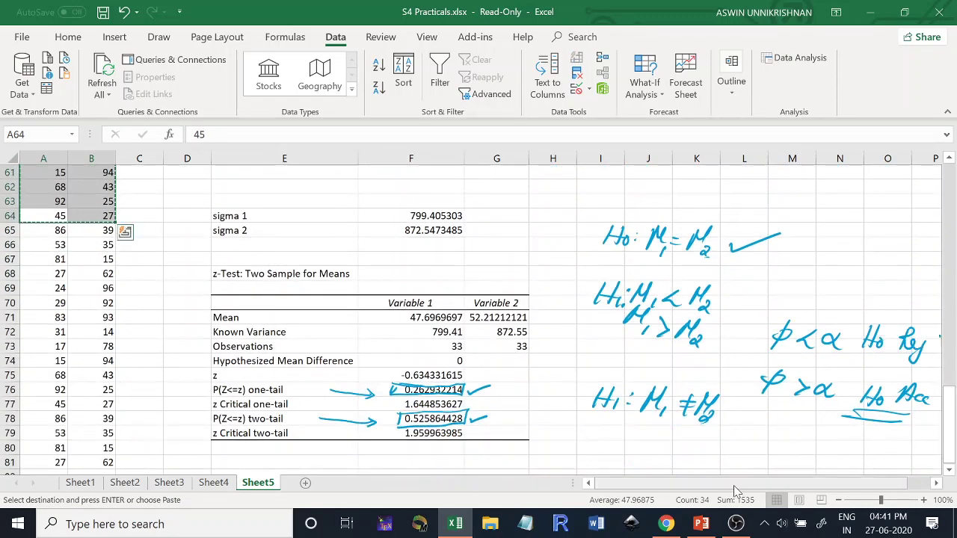
left_click(675, 446)
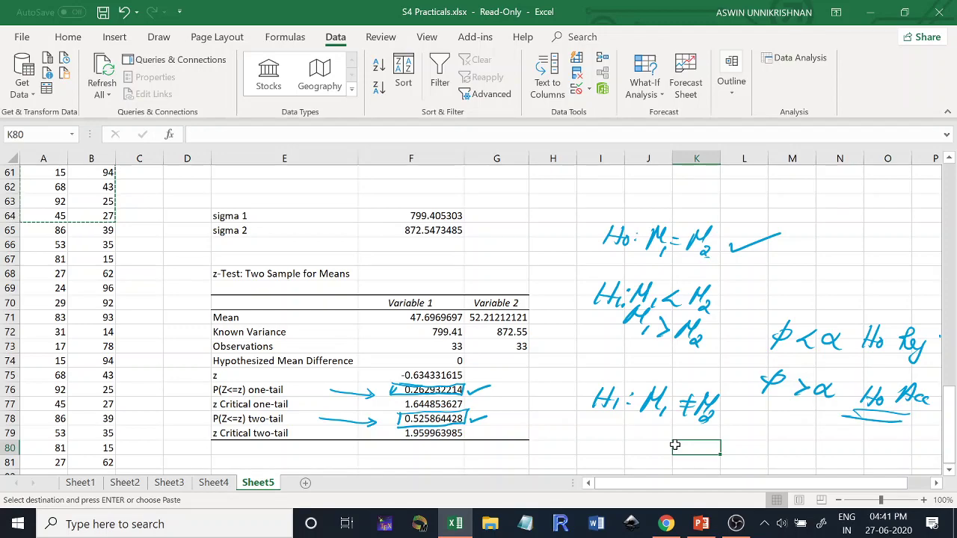
key("Down")
key("Down")
key("Down")
key("Down")
key("Down")
key("Down")
key("Down")
key("Down")
key("Down")
key("Down")
key("Down")
key("Down")
key("Down")
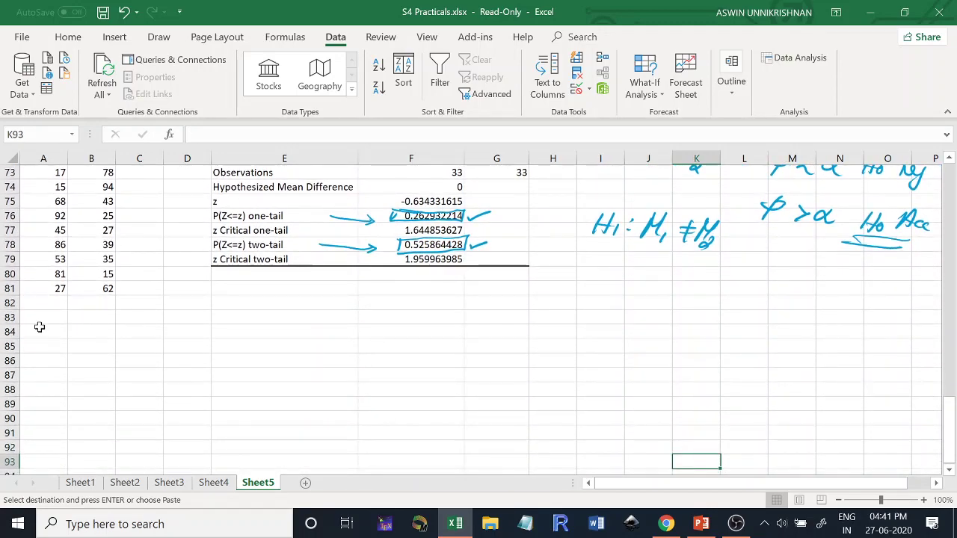
left_click(42, 330)
key("ctrl+v")
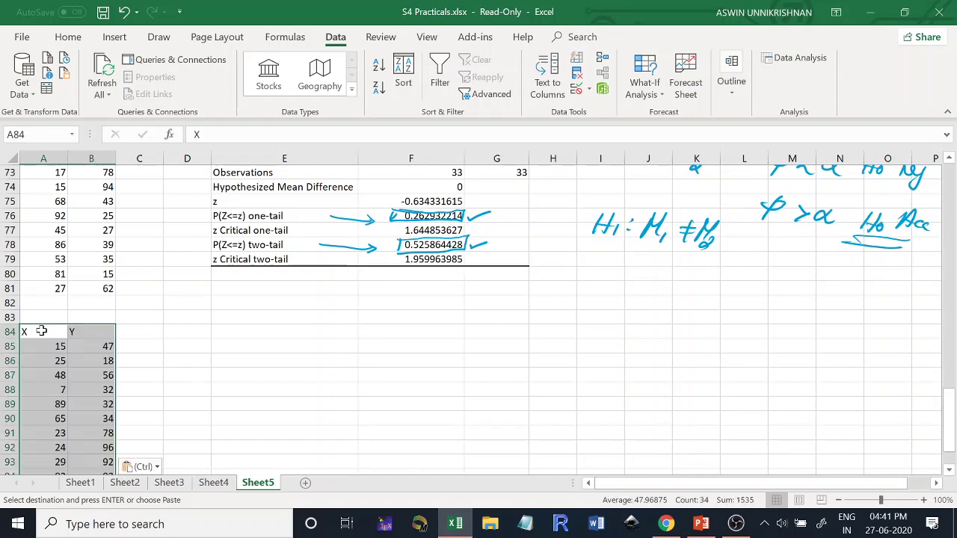
- Extend the new Y column by copying B96:B100 and pasting it from B101 down
left_click(246, 357)
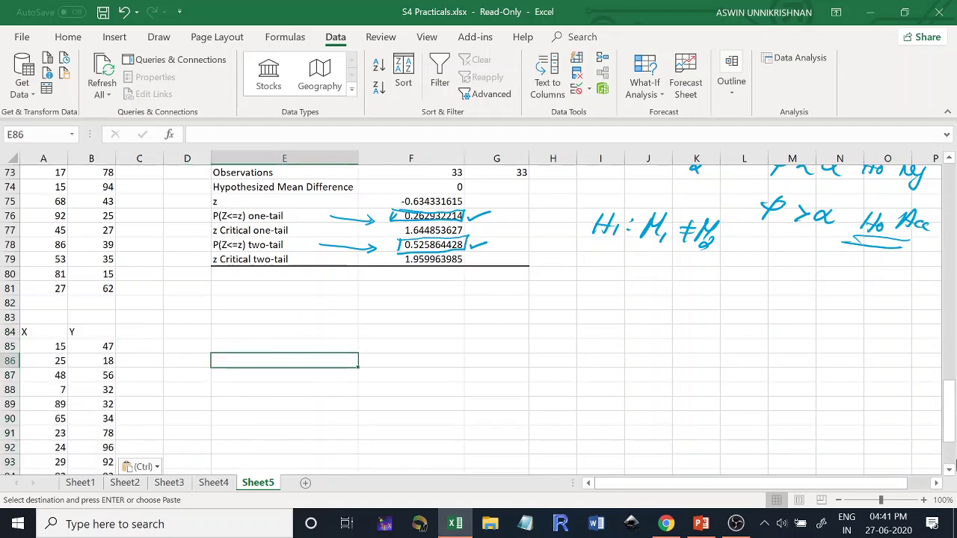
left_click(949, 470)
left_click(949, 471)
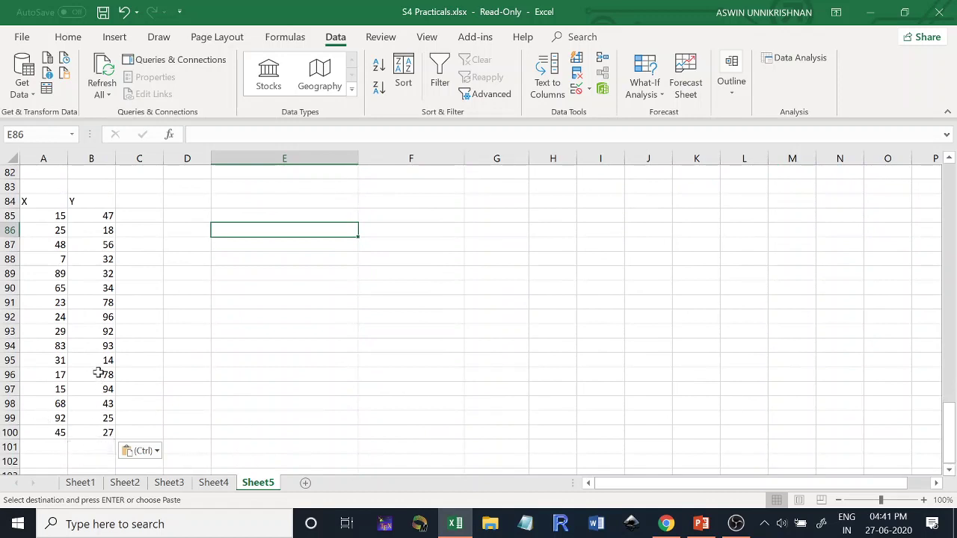
left_click_drag(101, 374, 97, 430)
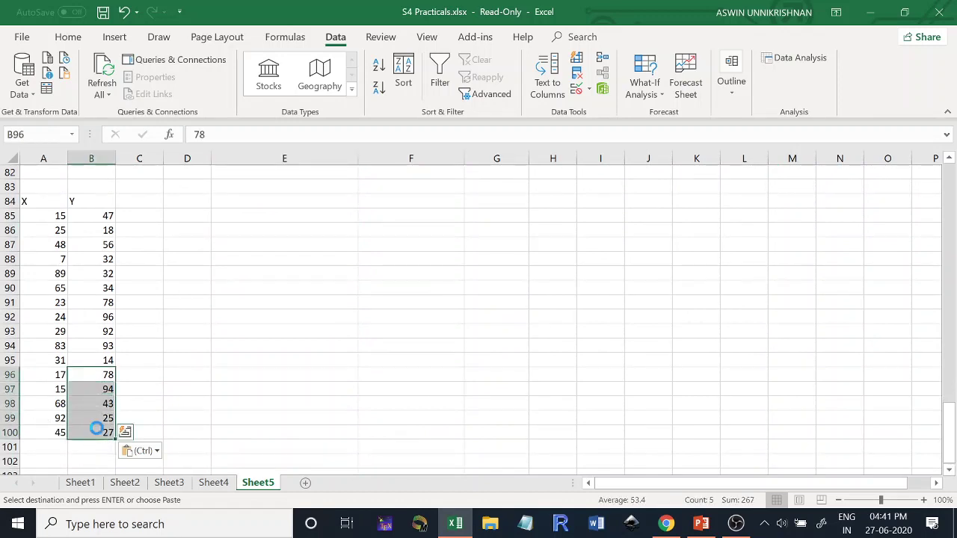
key("ctrl+c")
left_click(91, 449)
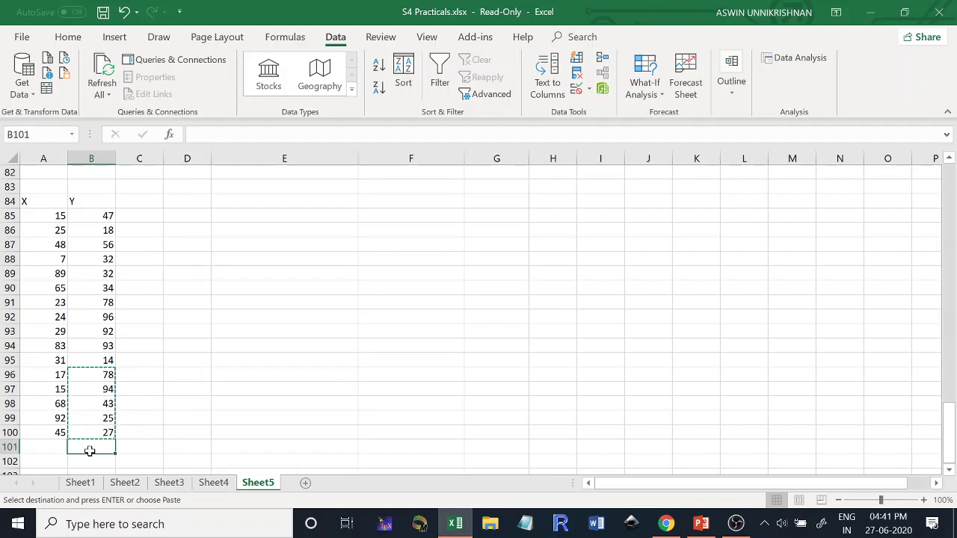
key("ctrl+v")
key("Return")
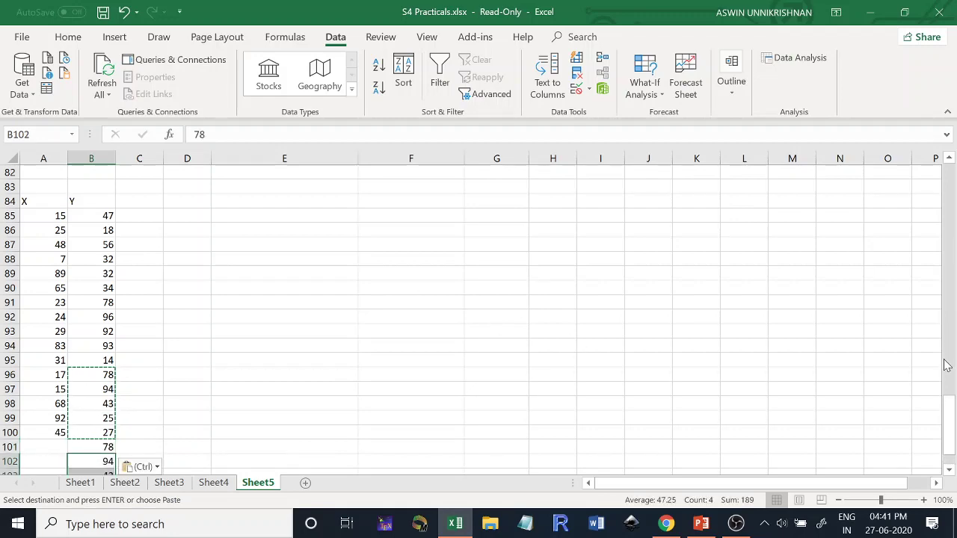
- Review the t-test variants offered in the Data Analysis tool list, leaving it without running one
left_click_drag(946, 421, 952, 453)
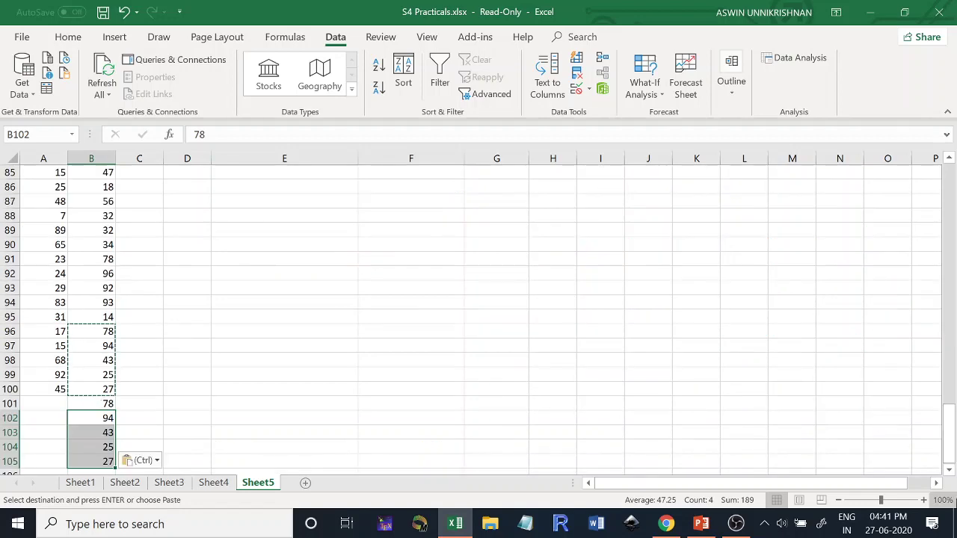
left_click(949, 163)
left_click(949, 163)
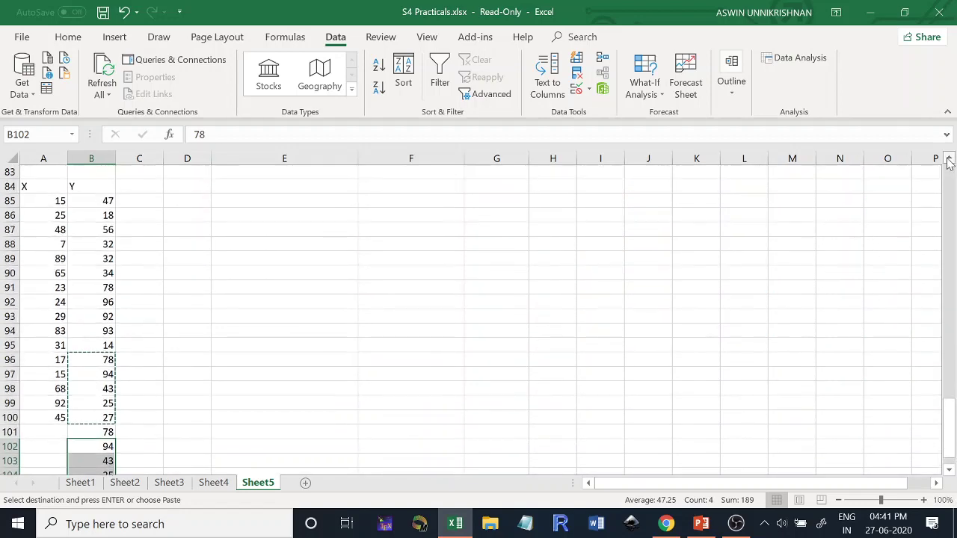
left_click(949, 163)
left_click(949, 163)
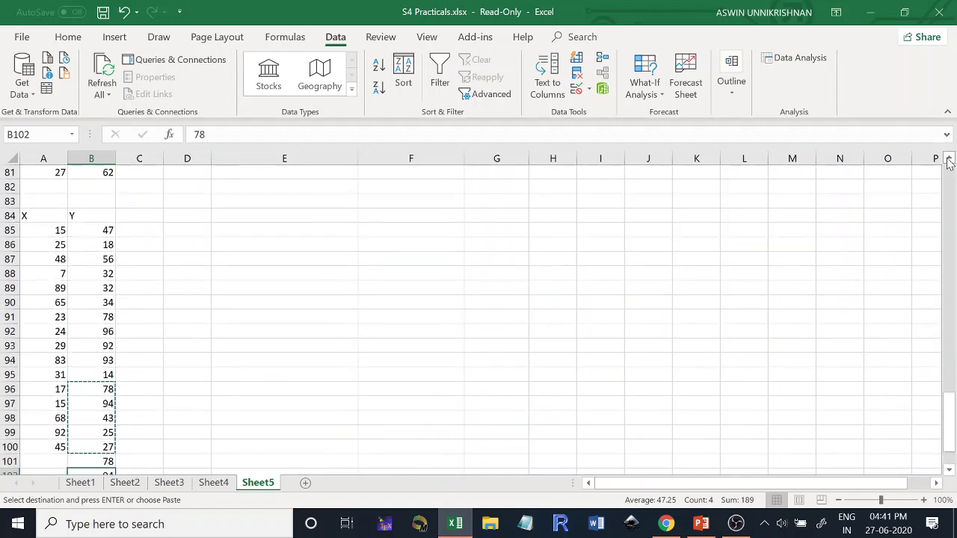
left_click(794, 58)
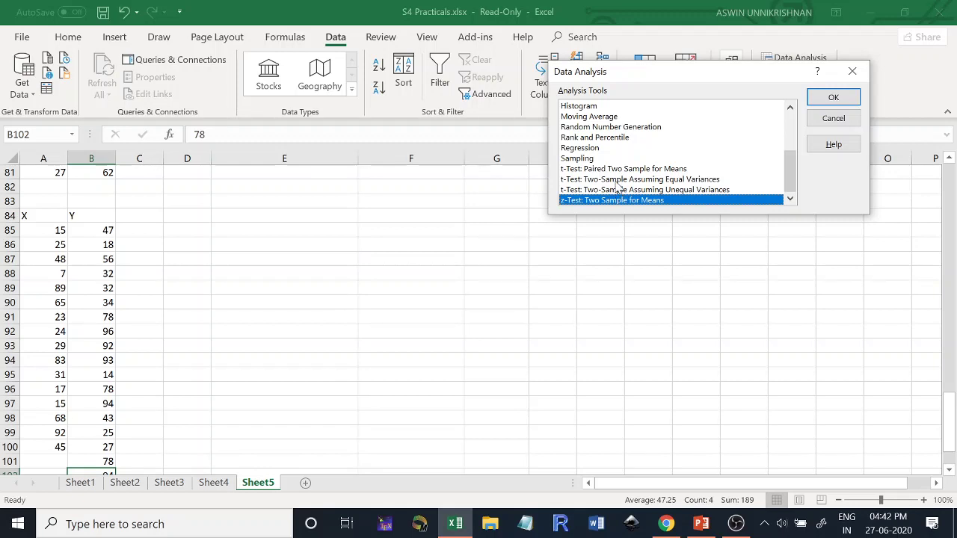
left_click(852, 72)
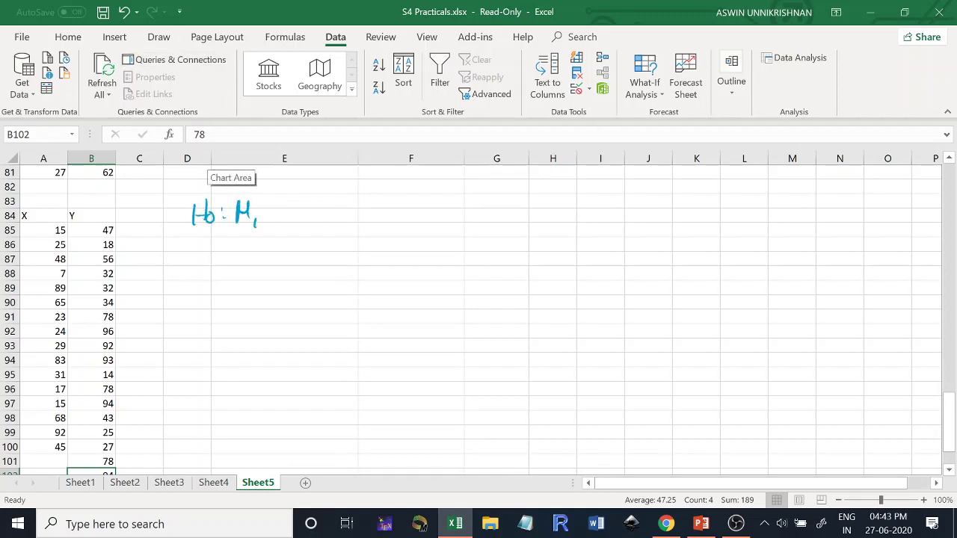
- Complete the handwritten null hypothesis H0: μ1 = μ2 and note the t-test cases as equal var and unequal var
left_click_drag(282, 203, 293, 200)
left_click_drag(452, 198, 448, 211)
left_click_drag(513, 204, 570, 214)
mouse_move(580, 183)
left_mouse_down()
mouse_move(574, 216)
mouse_move(609, 200)
mouse_move(618, 214)
left_mouse_up()
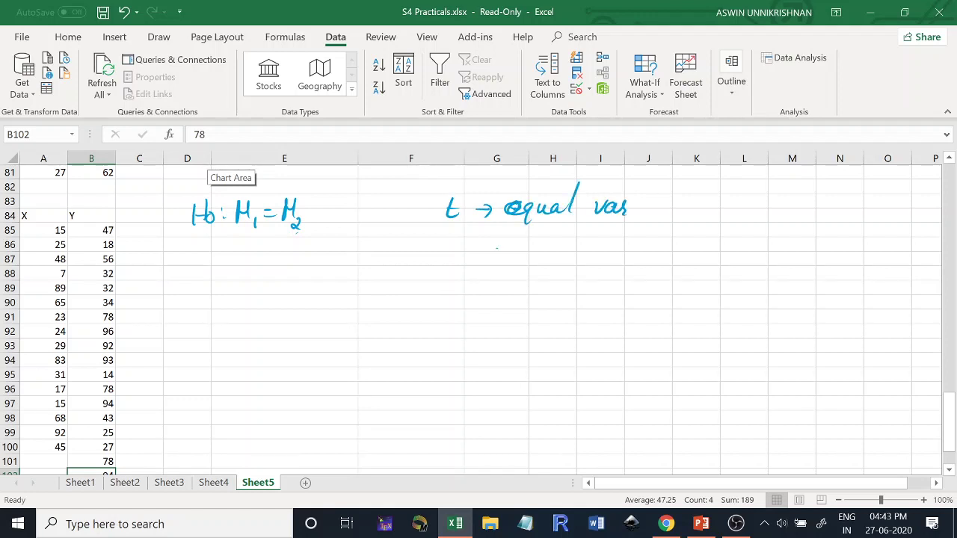
mouse_move(494, 250)
left_mouse_down()
mouse_move(542, 257)
mouse_move(537, 271)
left_mouse_up()
mouse_move(556, 249)
left_mouse_down()
mouse_move(554, 259)
mouse_move(579, 259)
left_mouse_up()
mouse_move(591, 232)
left_mouse_down()
mouse_move(583, 259)
mouse_move(613, 255)
left_mouse_up()
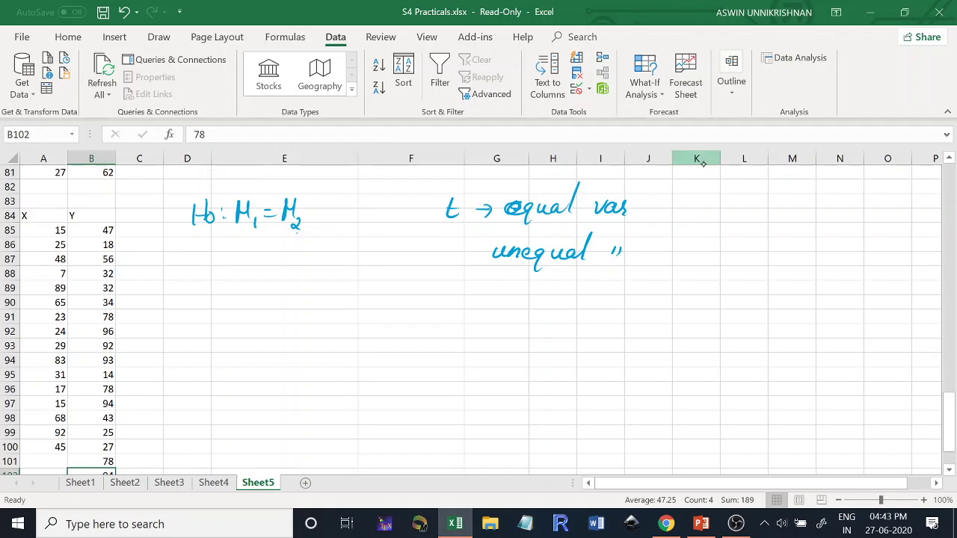
- Handwrite the variance hypothesis H0: σ1 = σ2 beside the t-test notes
mouse_move(701, 211)
left_mouse_down()
mouse_move(694, 215)
mouse_move(718, 209)
mouse_move(713, 227)
mouse_move(747, 214)
left_mouse_up()
left_click(738, 214)
left_click_drag(736, 222, 759, 220)
mouse_move(758, 219)
left_mouse_down()
mouse_move(793, 211)
mouse_move(787, 232)
left_mouse_up()
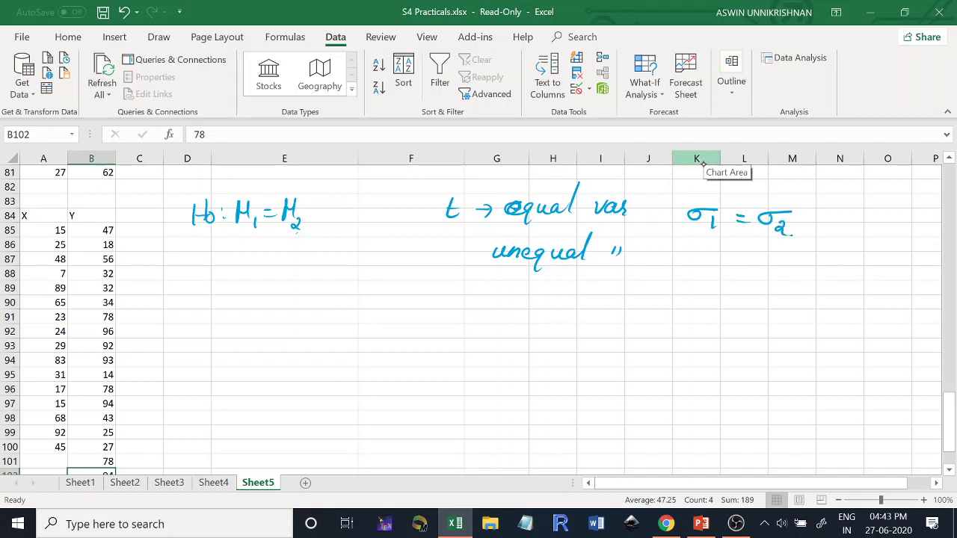
left_click_drag(649, 220, 667, 222)
left_click(679, 214)
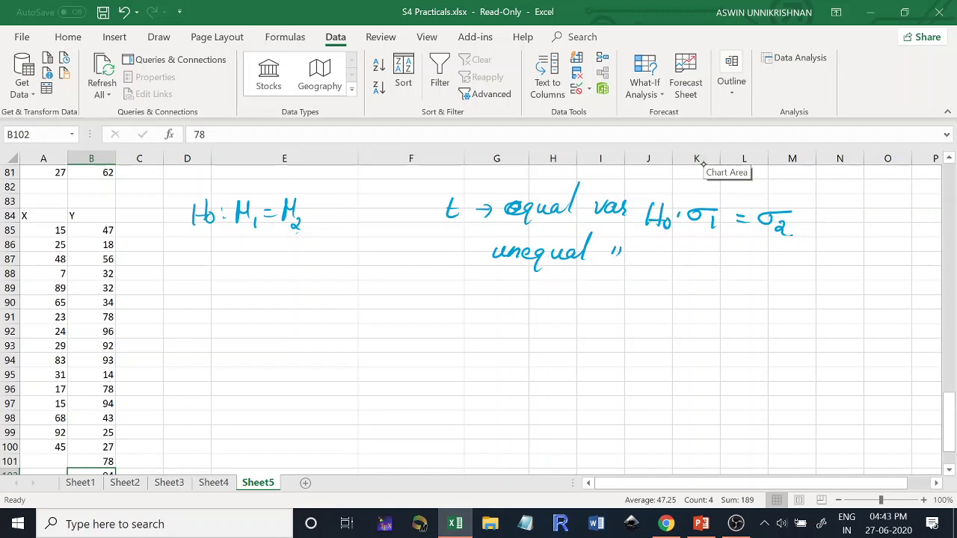
left_click(678, 224)
- Separate the variance hypothesis with a vertical ink line and handwrite F → test beneath it
left_click_drag(635, 167, 616, 302)
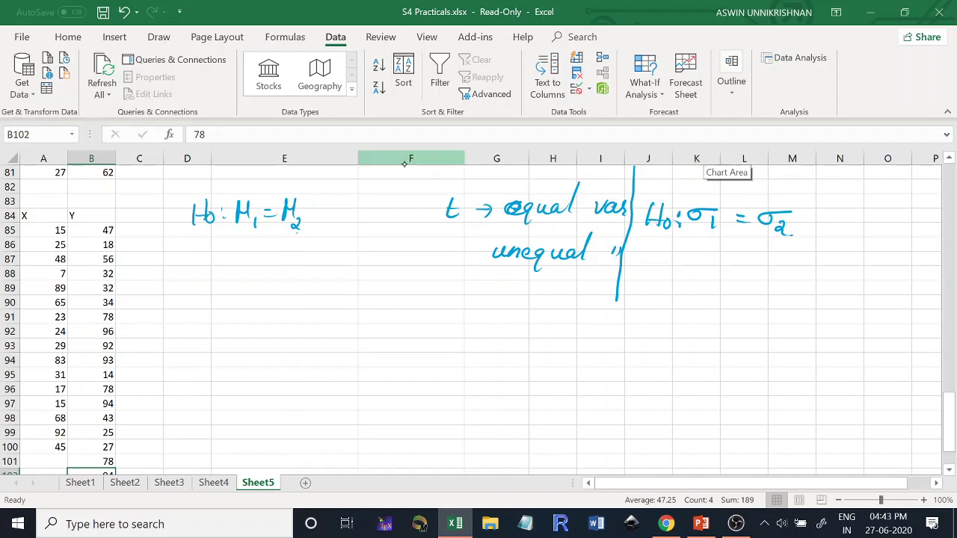
mouse_move(660, 264)
left_mouse_down()
mouse_move(652, 281)
mouse_move(677, 259)
mouse_move(723, 282)
mouse_move(747, 283)
left_mouse_up()
mouse_move(770, 259)
left_mouse_down()
mouse_move(766, 282)
mouse_move(779, 275)
left_mouse_up()
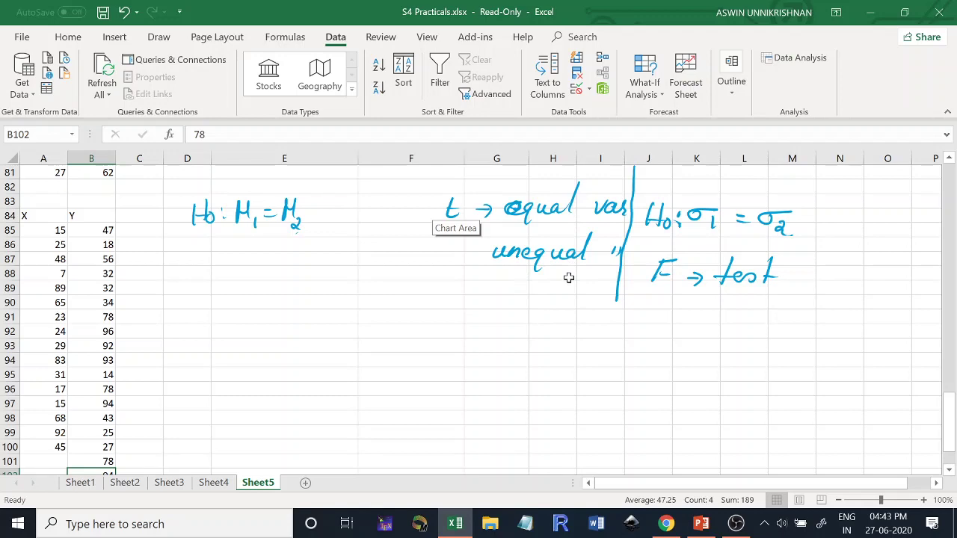
- Start an F-Test Two-Sample for Variances and clear its prefilled variable and output ranges
left_click(798, 60)
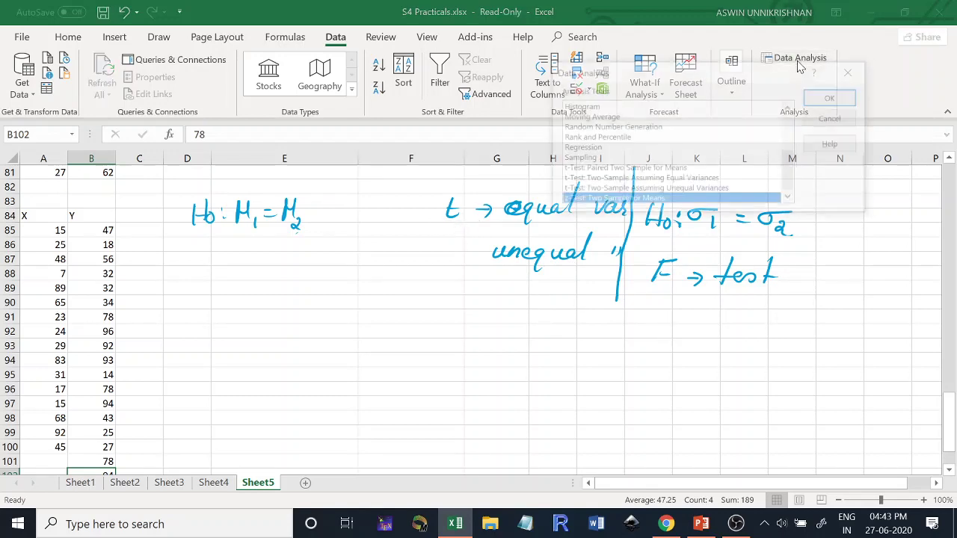
left_click(792, 127)
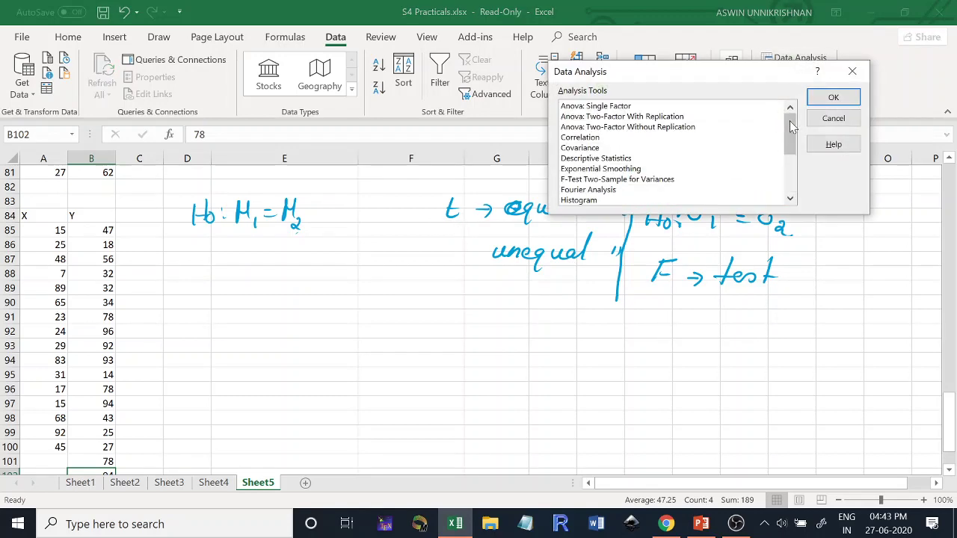
double_click(635, 184)
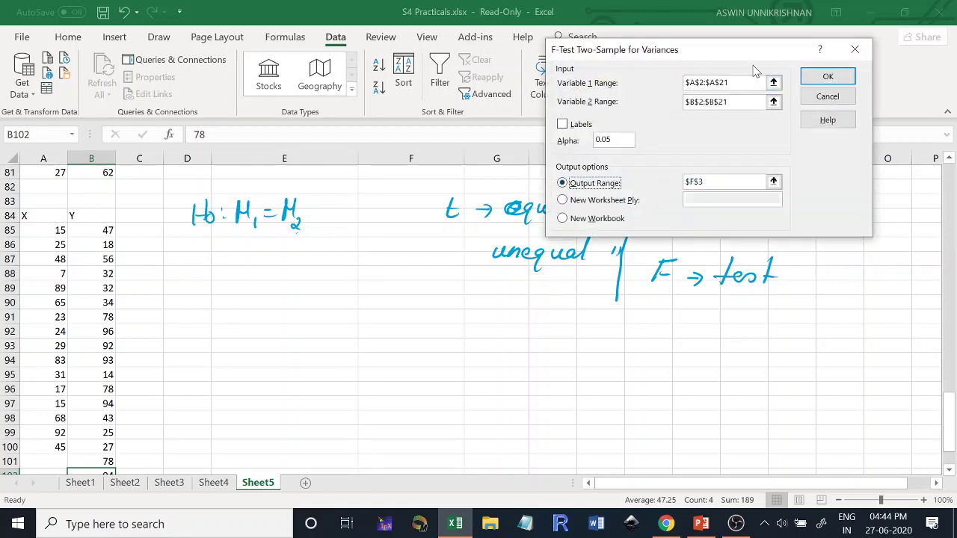
left_click(729, 82)
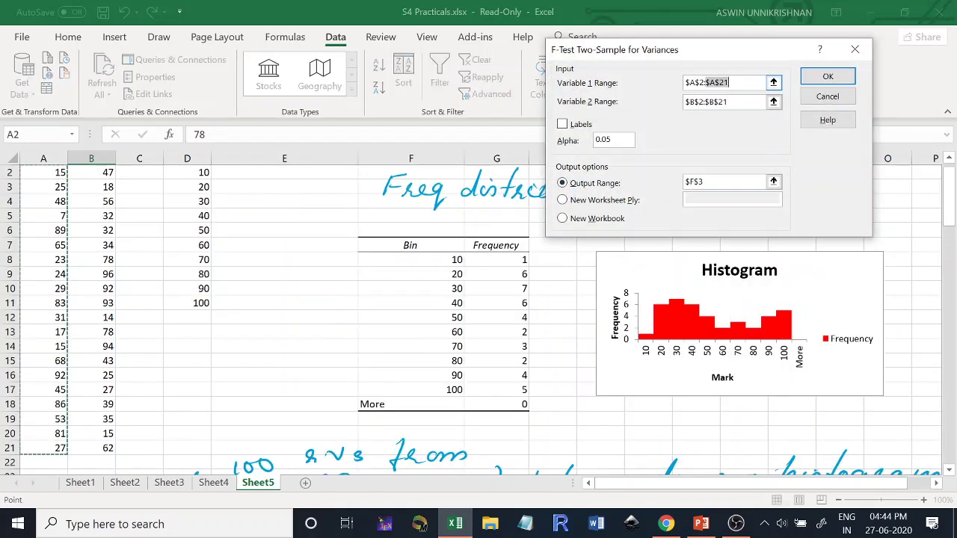
key("BackSpace")
key("BackSpace")
key("BackSpace")
key("BackSpace")
key("BackSpace")
key("BackSpace")
key("BackSpace")
key("BackSpace")
key("BackSpace")
key("BackSpace")
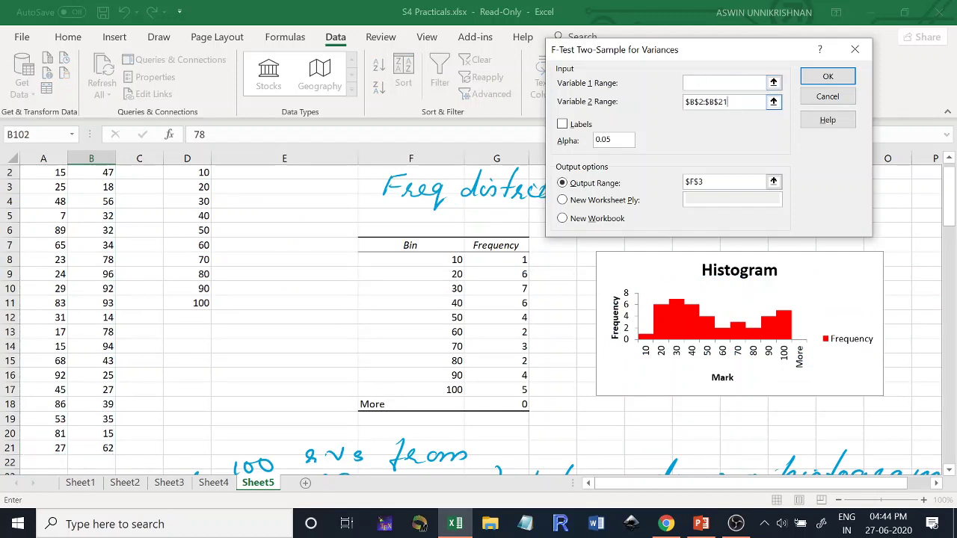
key("BackSpace")
key("BackSpace")
key("BackSpace")
key("BackSpace")
key("BackSpace")
key("BackSpace")
key("BackSpace")
key("BackSpace")
key("BackSpace")
left_click(722, 183)
key("BackSpace")
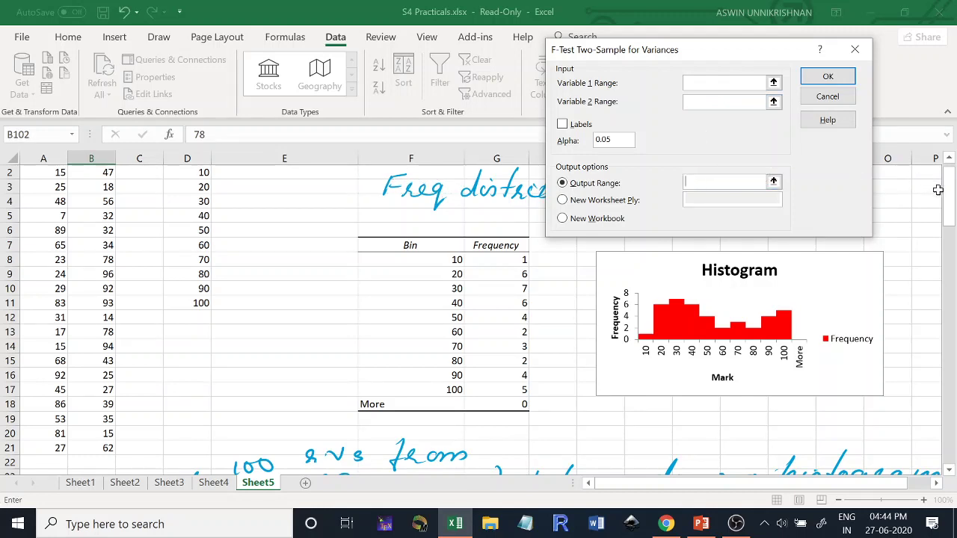
- Set the F-test's Variable 1 Range to the X values A85:A100 and its Variable 2 Range to the Y values B85:B105
left_click_drag(948, 196, 950, 417)
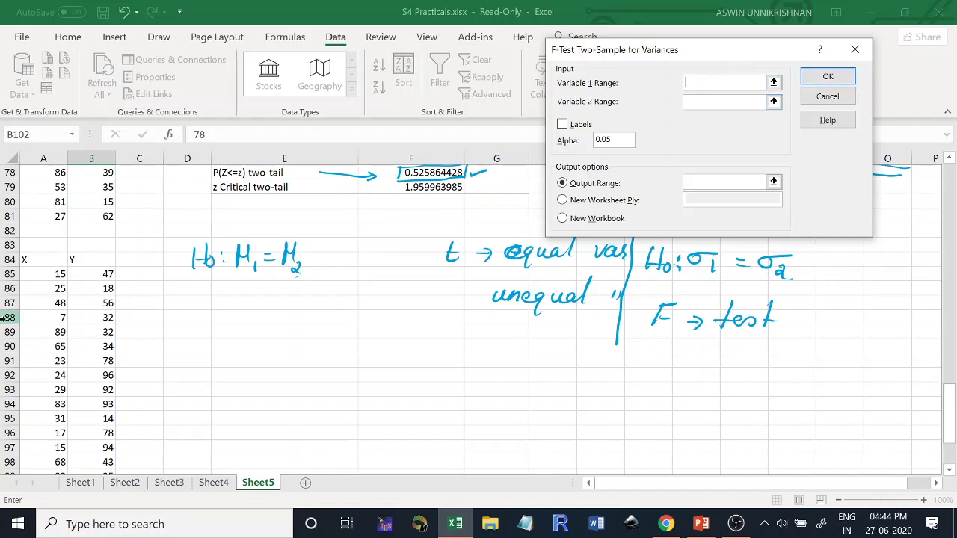
left_click_drag(33, 277, 35, 388)
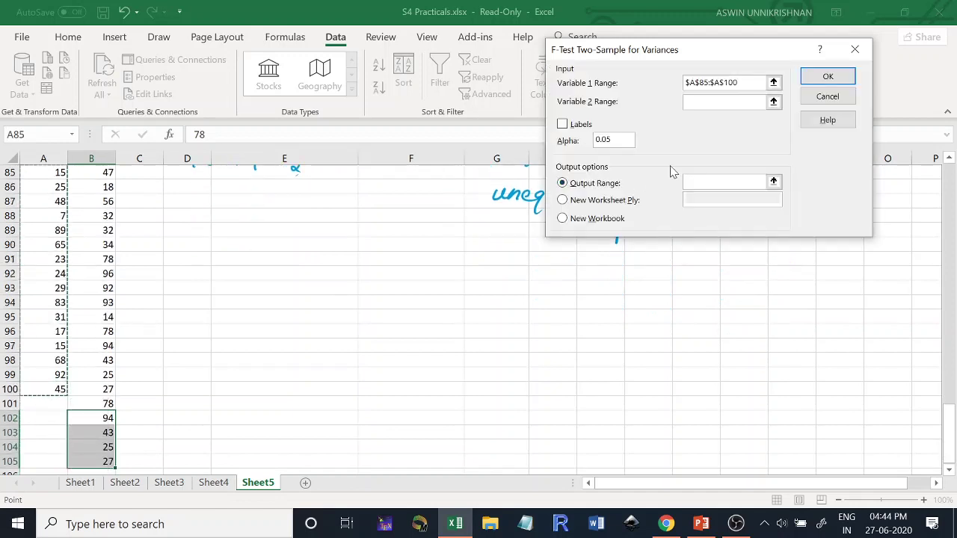
left_click(707, 103)
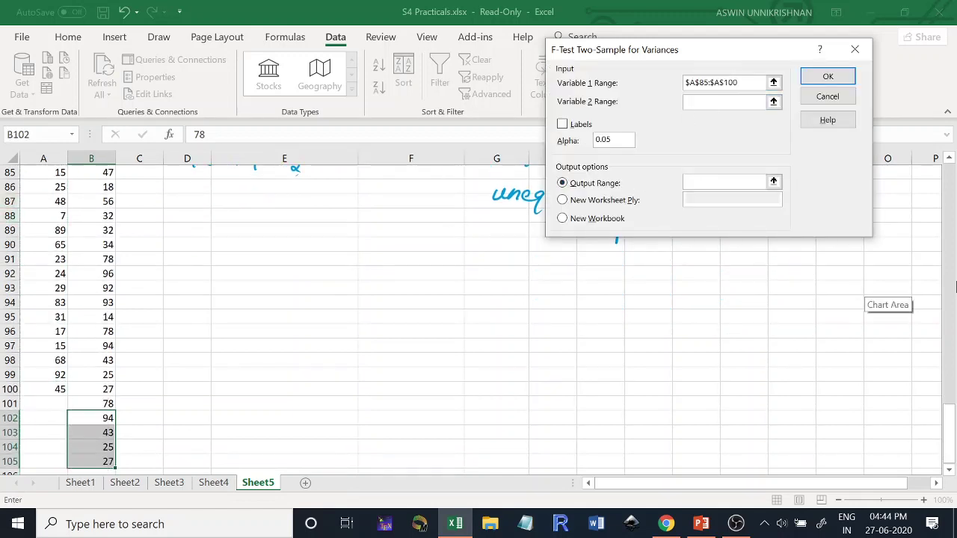
left_click(948, 158)
left_click(949, 159)
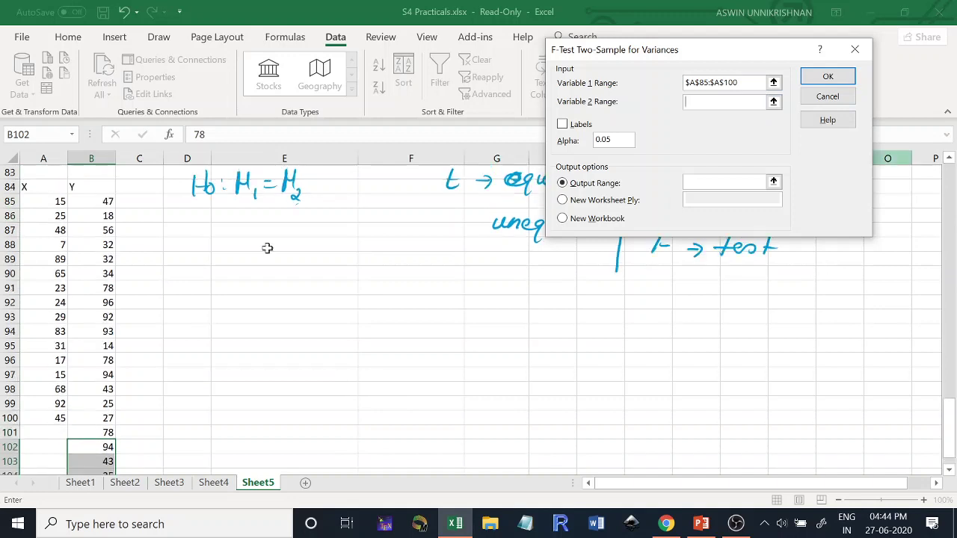
left_click_drag(102, 199, 90, 445)
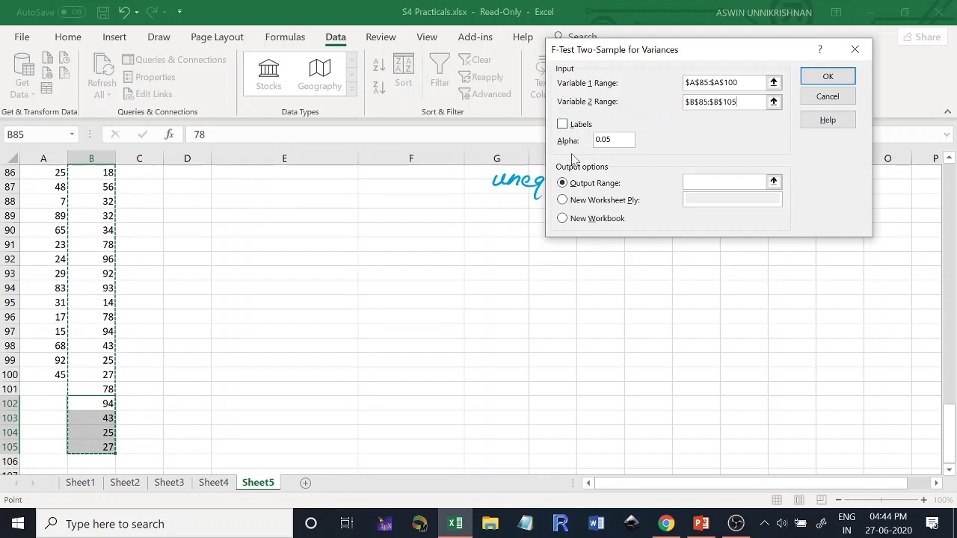
- Set the F-test's output range to D87, run the test and deselect the results
left_click(700, 181)
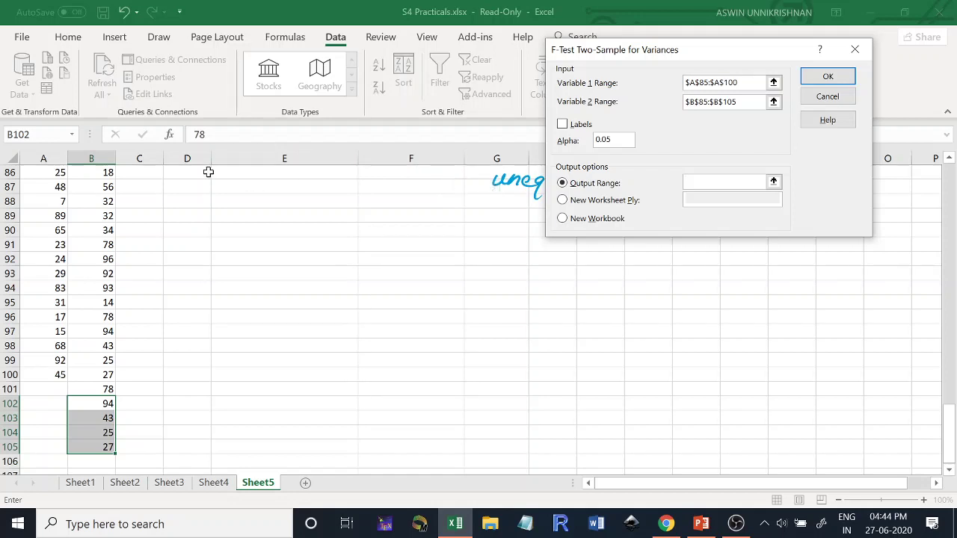
left_click(194, 190)
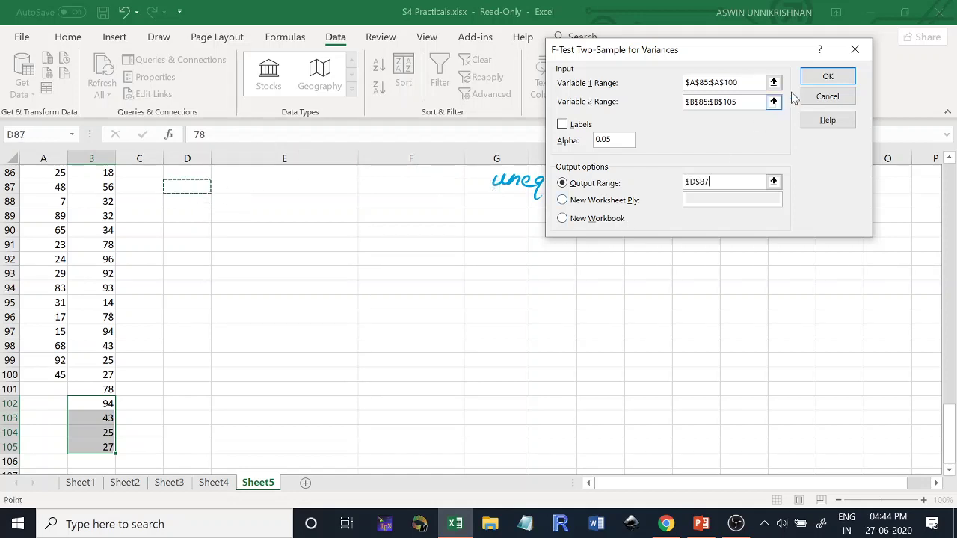
left_click(822, 77)
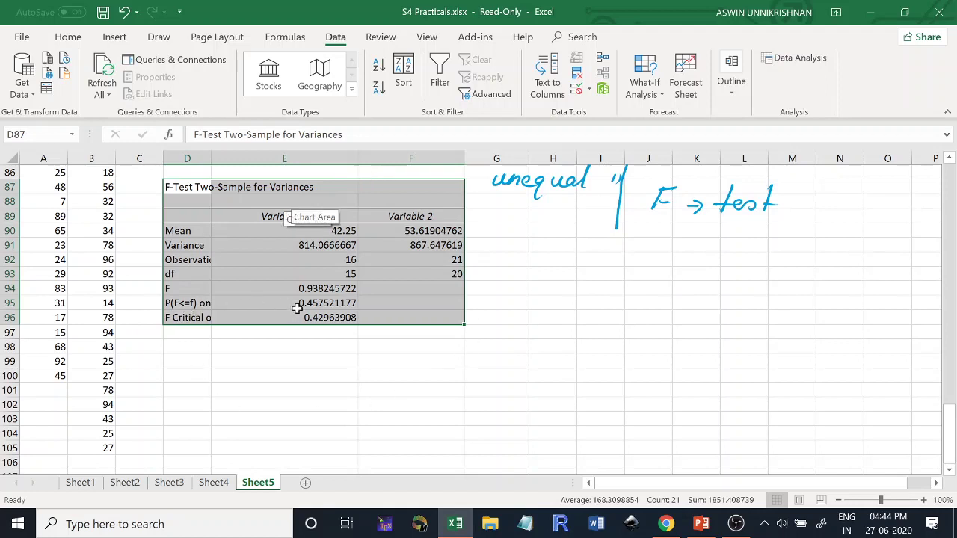
left_click(302, 400)
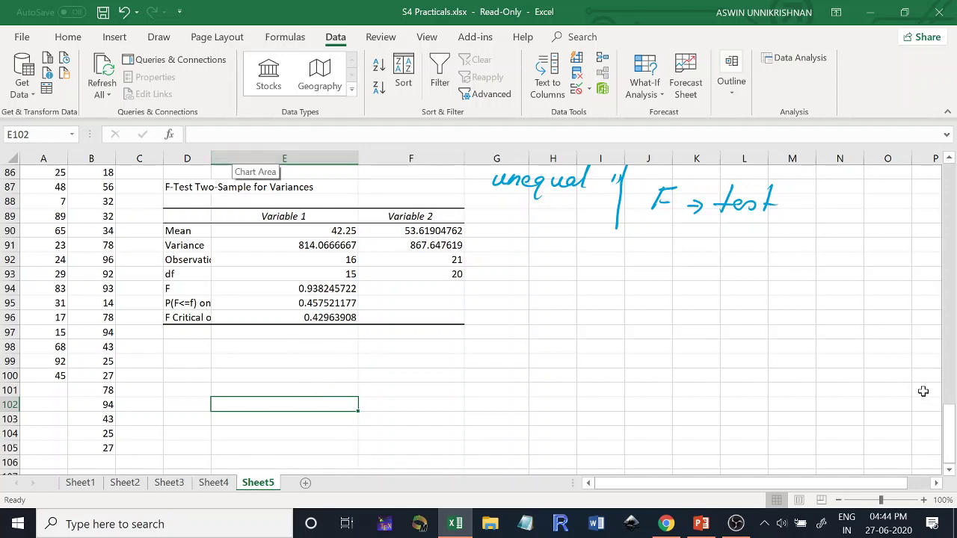
- Widen column D to fit the F-test labels and handwrite p > α, H0 is acc from the one-tail p-value
left_click_drag(944, 412, 949, 441)
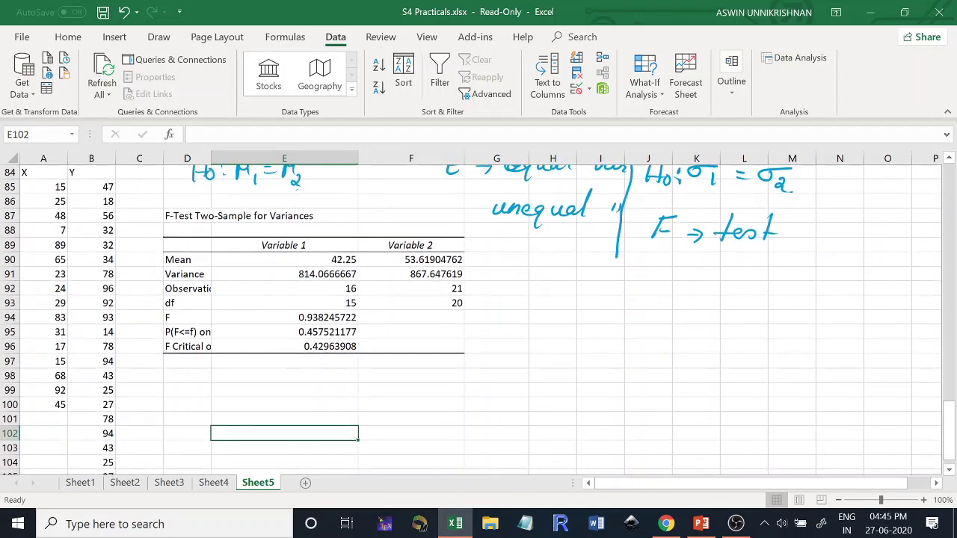
left_click_drag(212, 155, 319, 154)
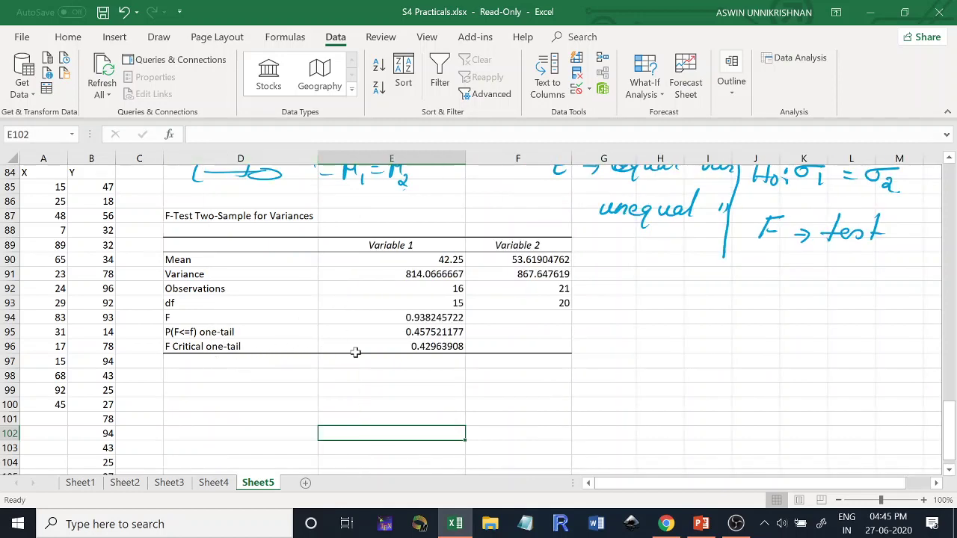
left_click(432, 334)
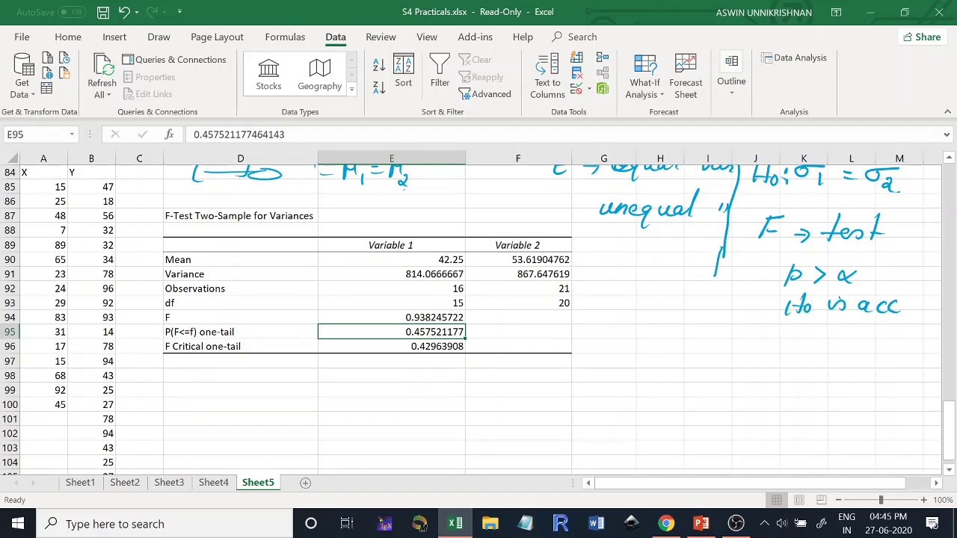
- Extend the vertical ink divider downward and underline both the variance hypothesis H0: σ1 = σ2 and the equal var note
left_click_drag(715, 275, 712, 326)
left_click_drag(755, 196, 875, 199)
left_click_drag(760, 197, 869, 200)
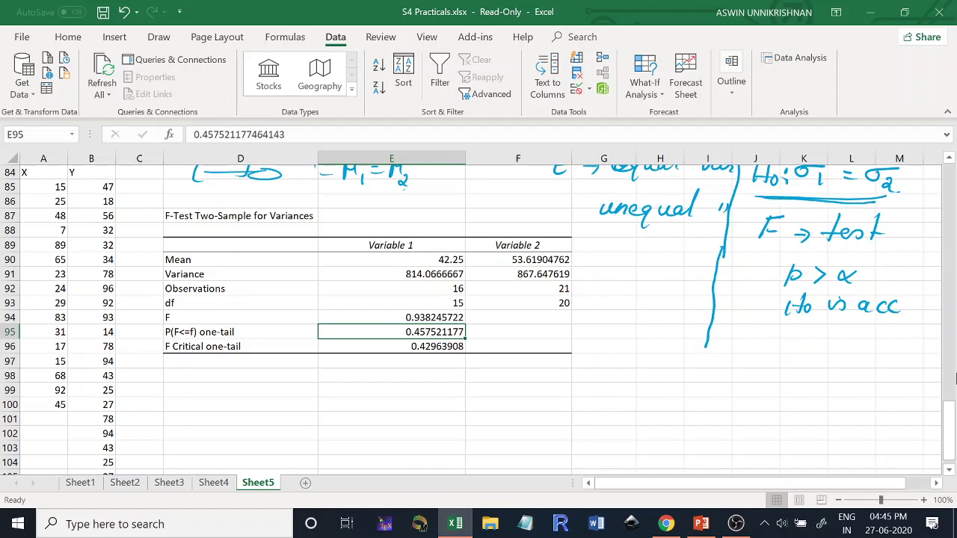
left_click_drag(952, 454, 951, 423)
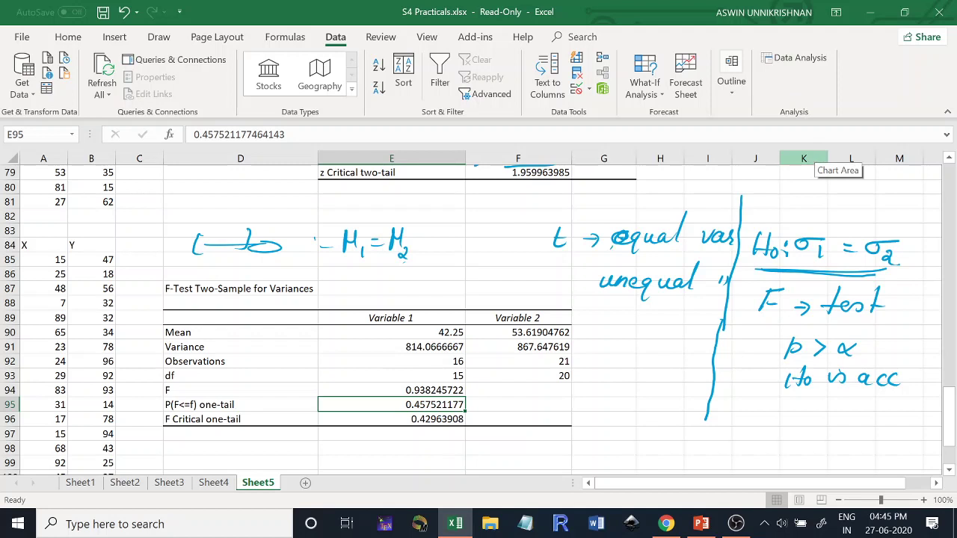
mouse_move(607, 251)
left_mouse_down()
mouse_move(722, 253)
mouse_move(636, 248)
left_mouse_up()
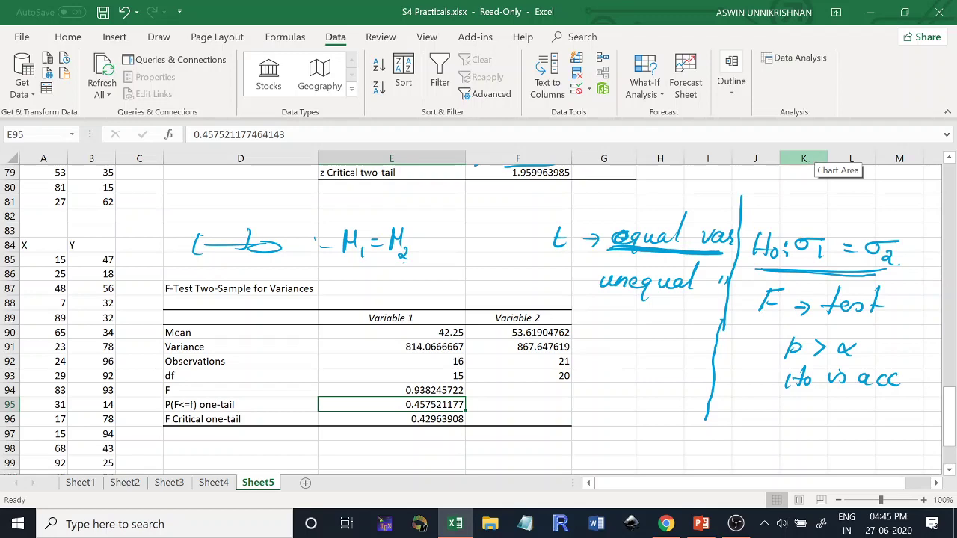
- Scribble out the distorted ink above the F-test table and rewrite the mean hypothesis as an underlined H0: μ1 = μ2
left_click(950, 470)
left_click(950, 469)
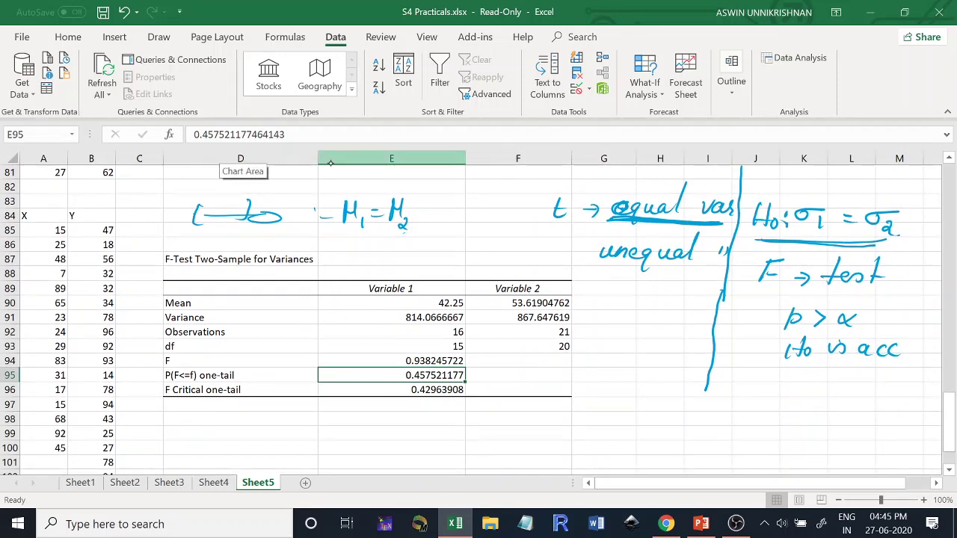
left_click_drag(203, 213, 296, 220)
mouse_move(303, 200)
left_mouse_down()
mouse_move(303, 221)
mouse_move(319, 212)
left_mouse_up()
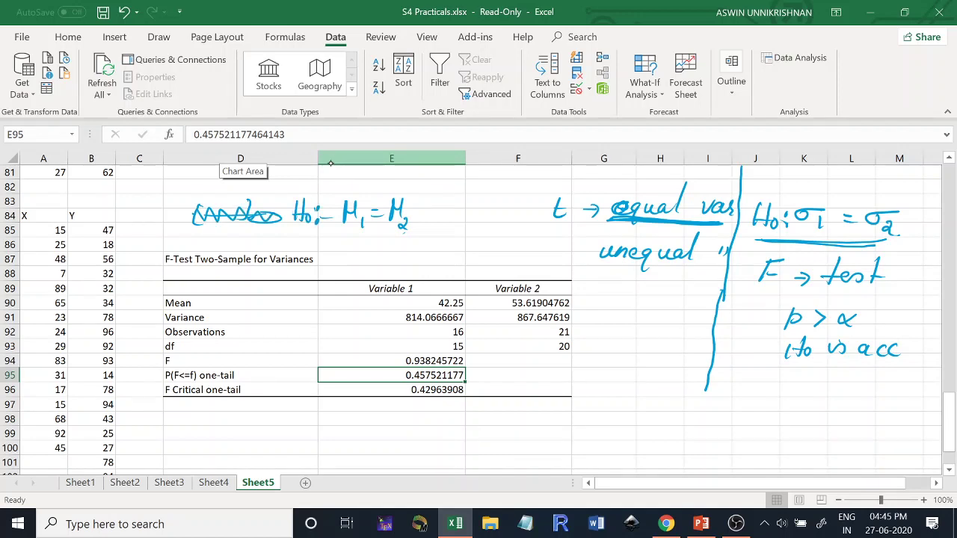
left_click_drag(301, 229, 389, 234)
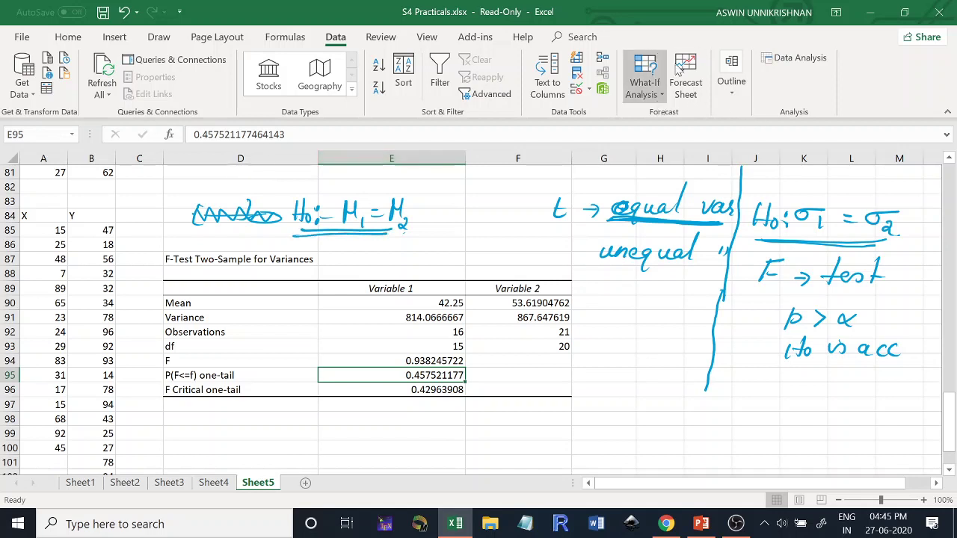
- Start a t-Test: Two-Sample Assuming Equal Variances and clear its prefilled variable ranges, hypothesized mean difference, alpha and output range
left_click(795, 57)
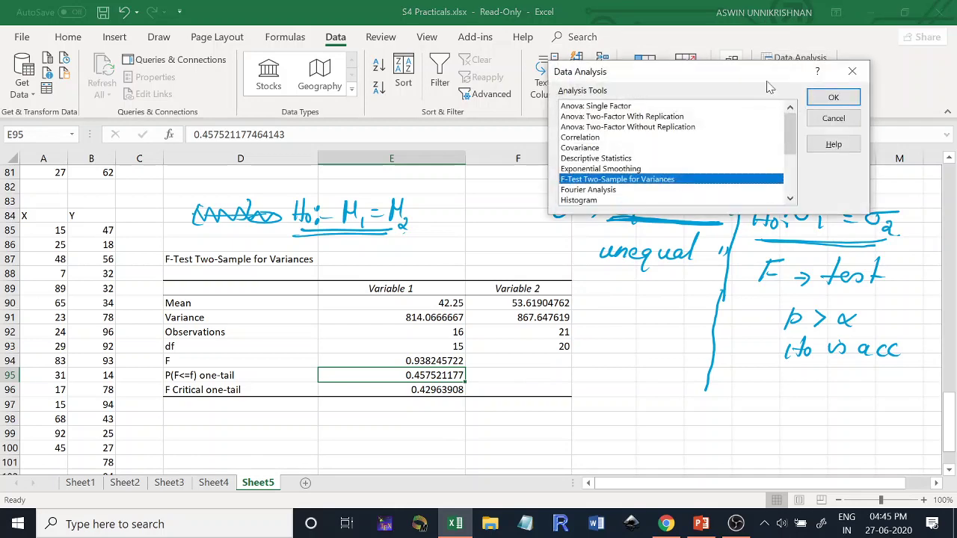
left_click(790, 187)
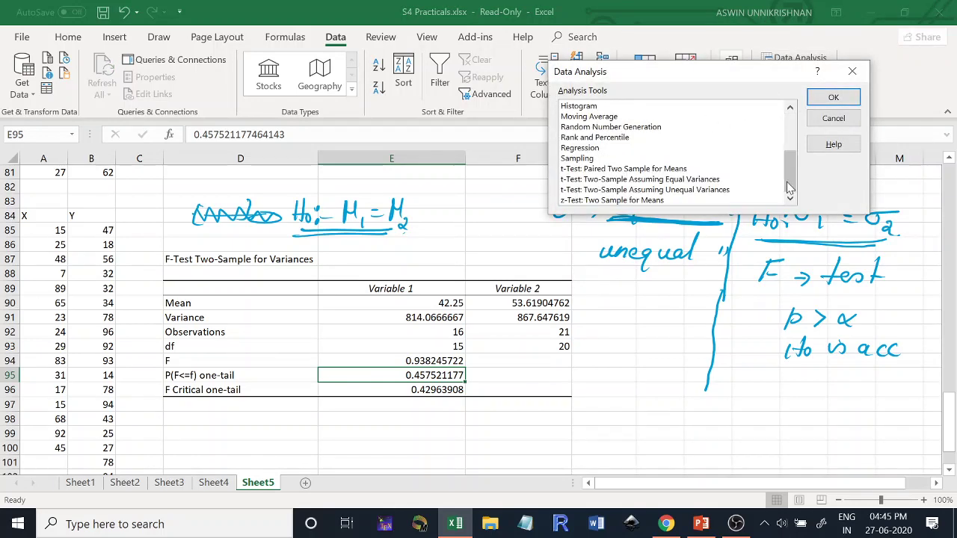
left_click(693, 181)
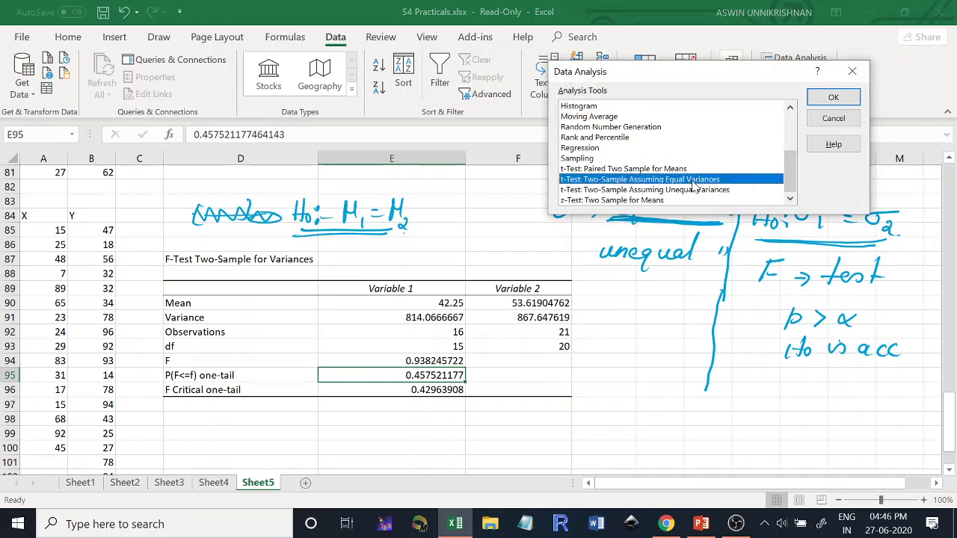
left_click(832, 97)
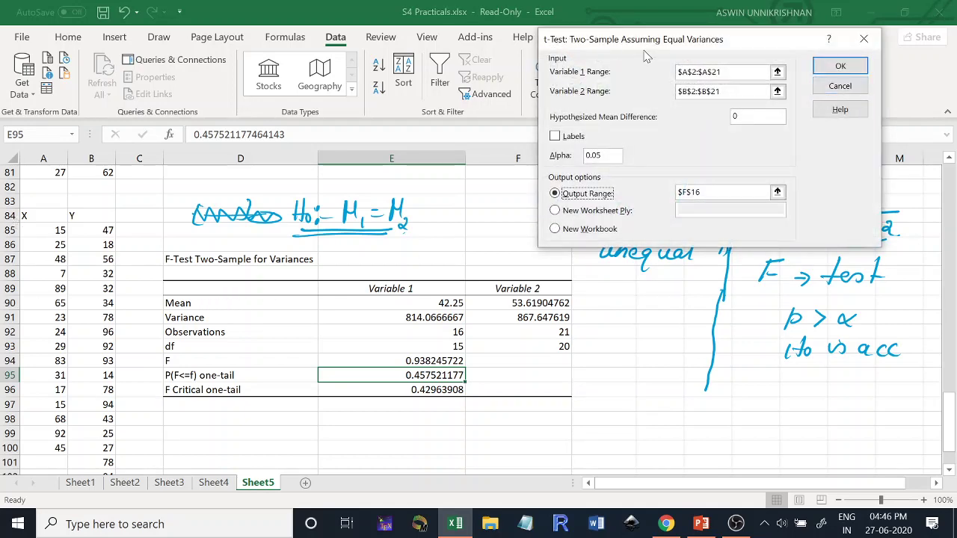
left_click(722, 71)
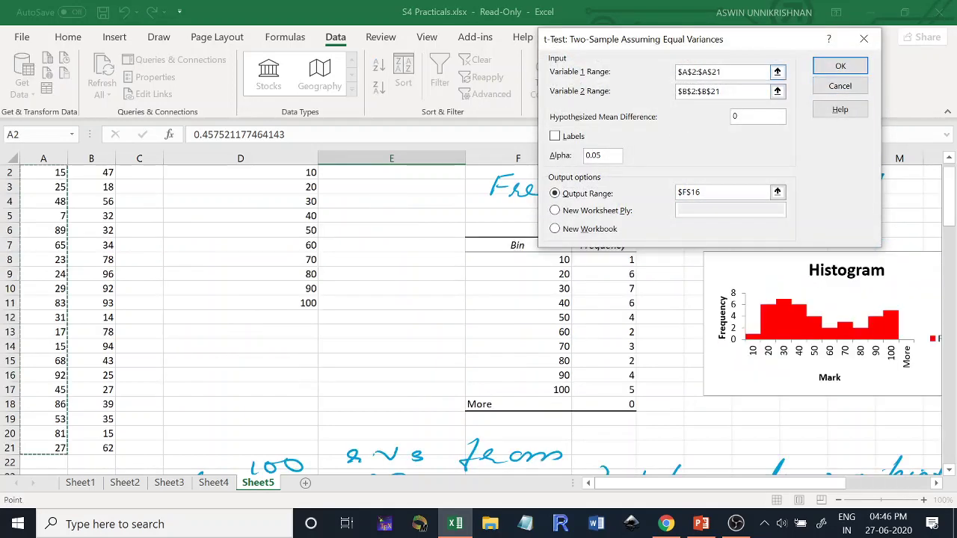
type("$A")
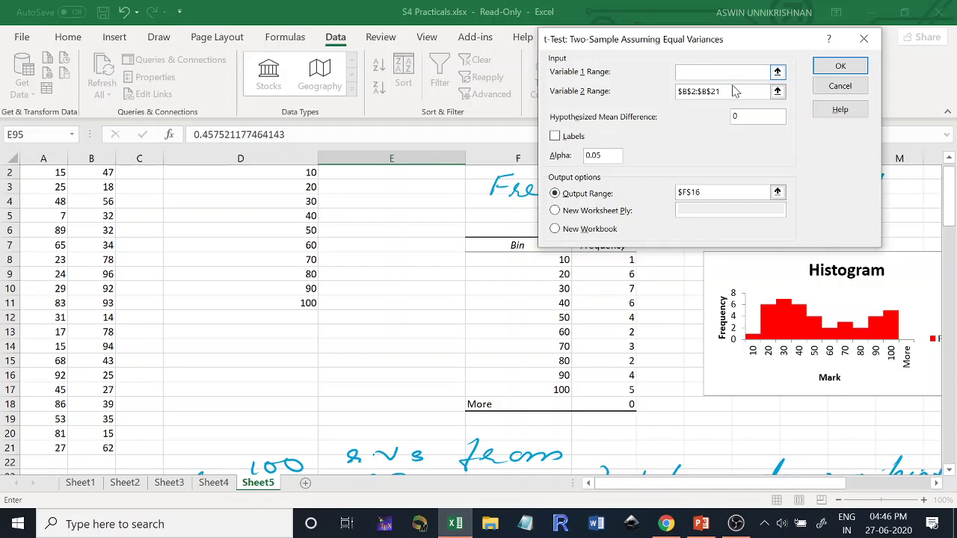
left_click(735, 91)
key("BackSpace")
key("BackSpace")
key("BackSpace")
key("BackSpace")
key("BackSpace")
key("BackSpace")
left_click(602, 155)
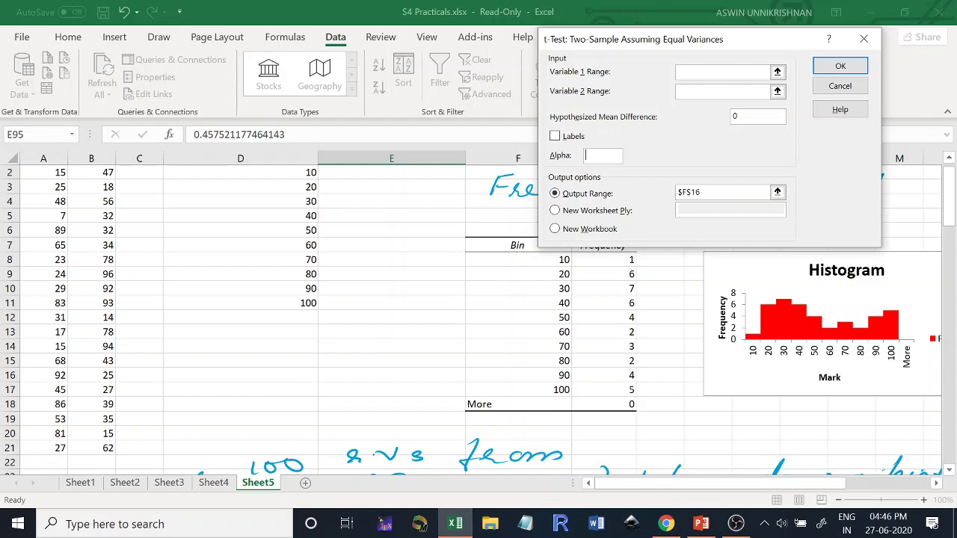
left_click(703, 192)
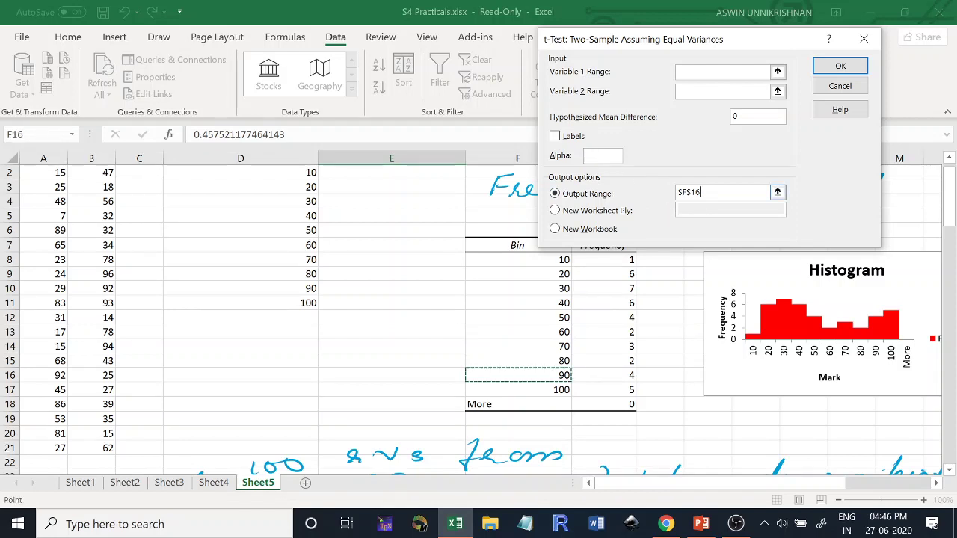
key("BackSpace")
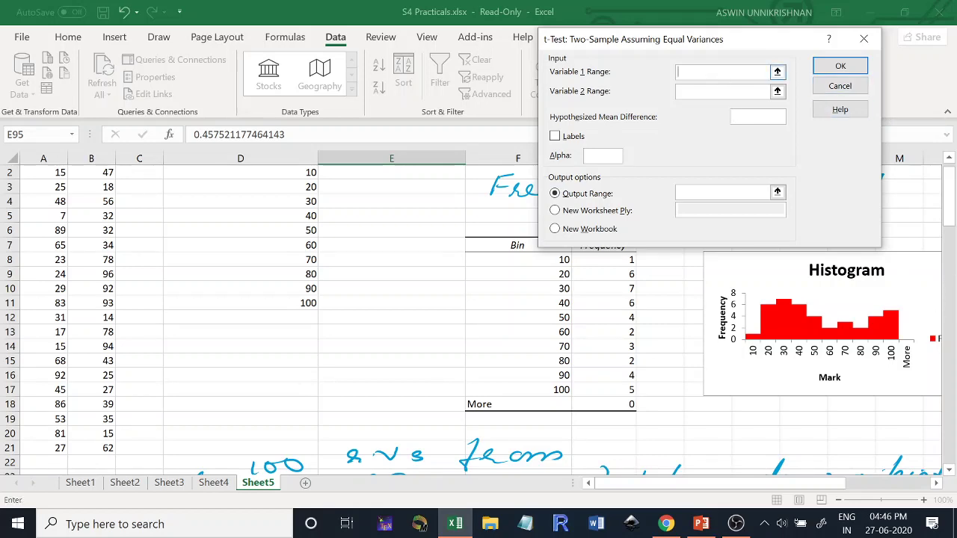
- Set the t-test's variable 1 range to A85:A100 and its variable 2 range to B85:B105
left_click_drag(954, 234, 952, 450)
left_click_drag(30, 201, 41, 419)
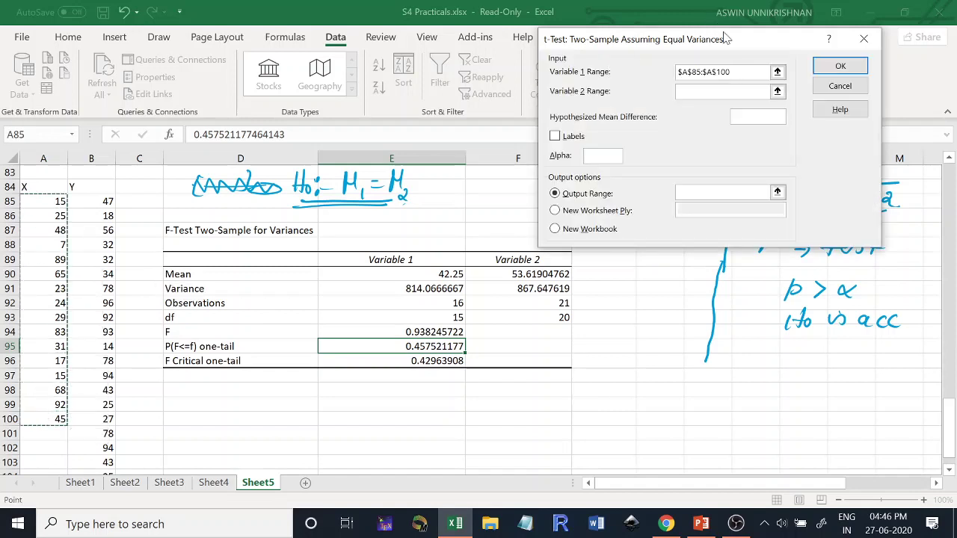
left_click(744, 91)
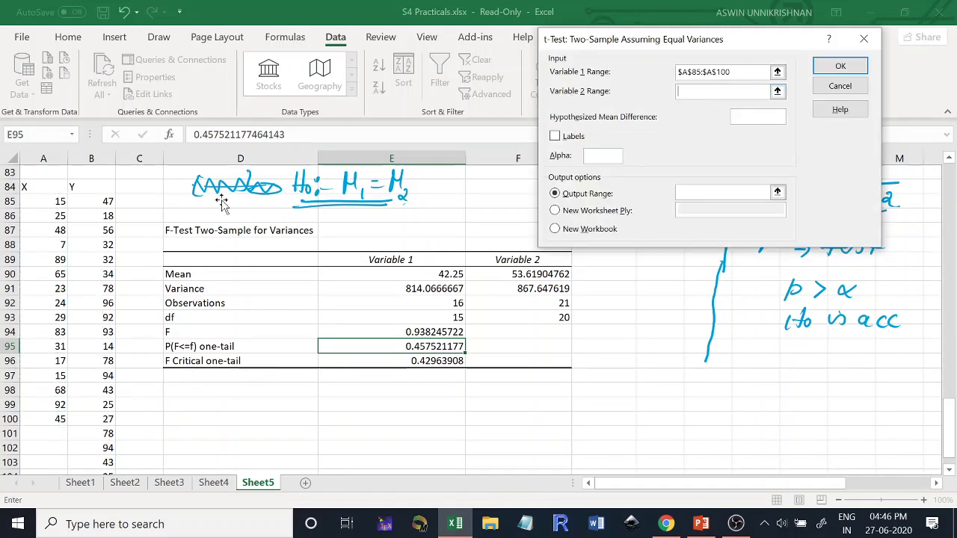
left_click_drag(94, 205, 82, 453)
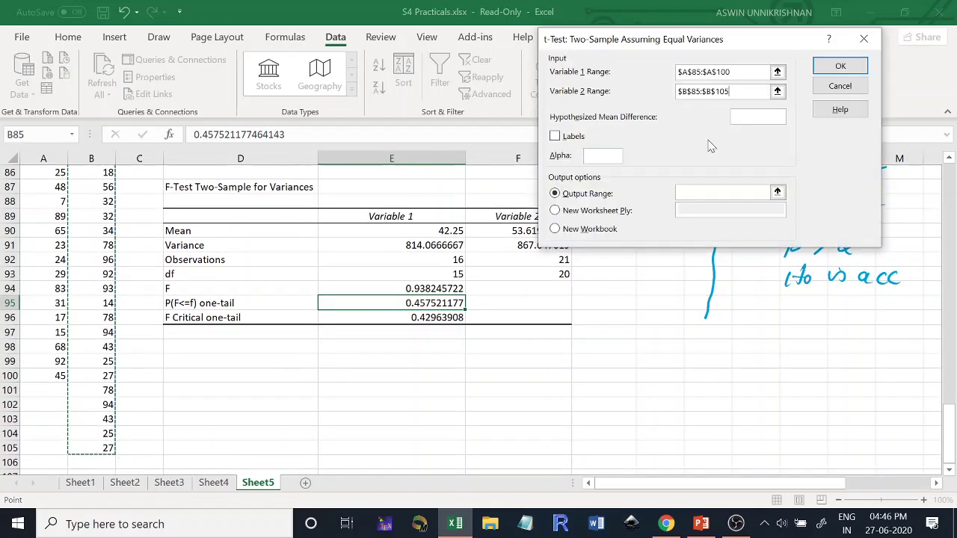
- Run the equal-variances t-test with hypothesized mean difference 0 and alpha 0.05, sending the output to D100
left_click(757, 116)
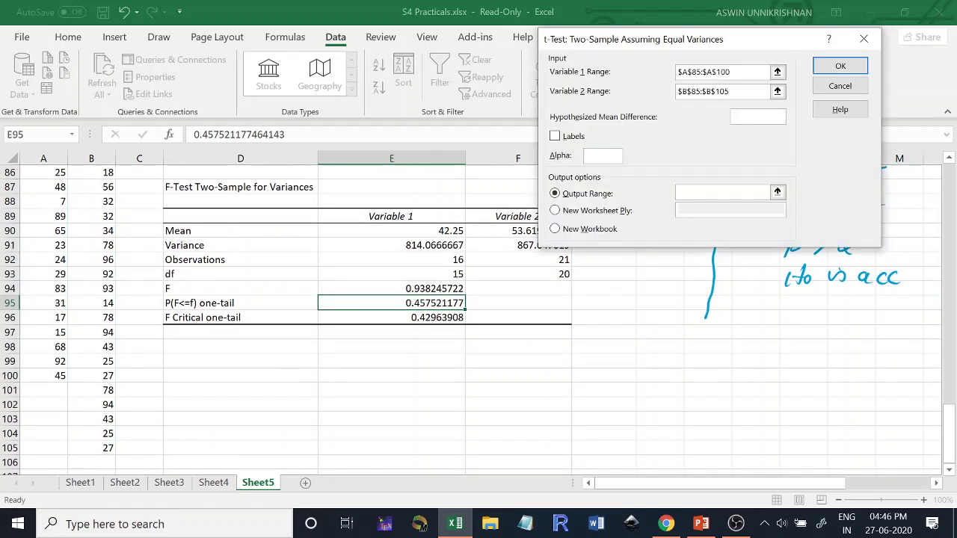
type("0")
type("0.0")
type("5")
left_click(740, 193)
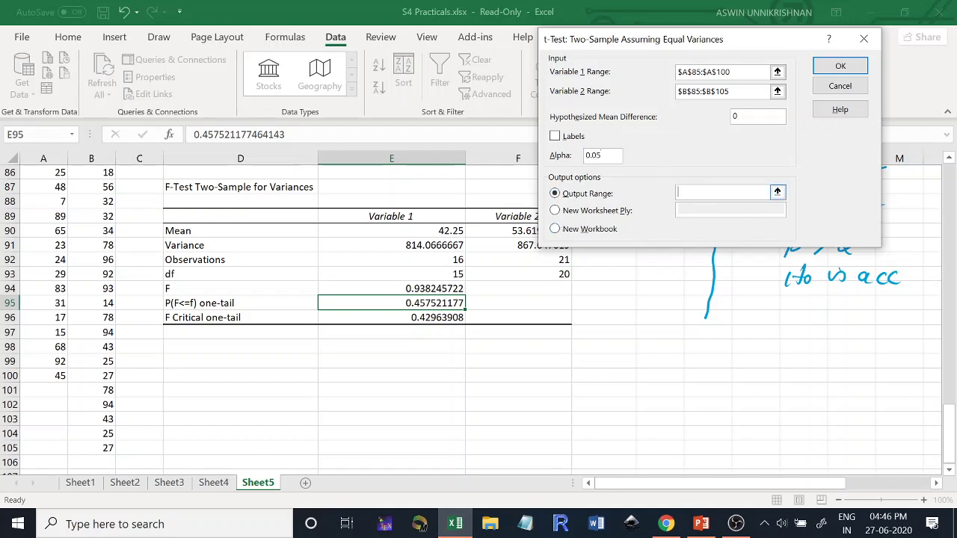
left_click(209, 379)
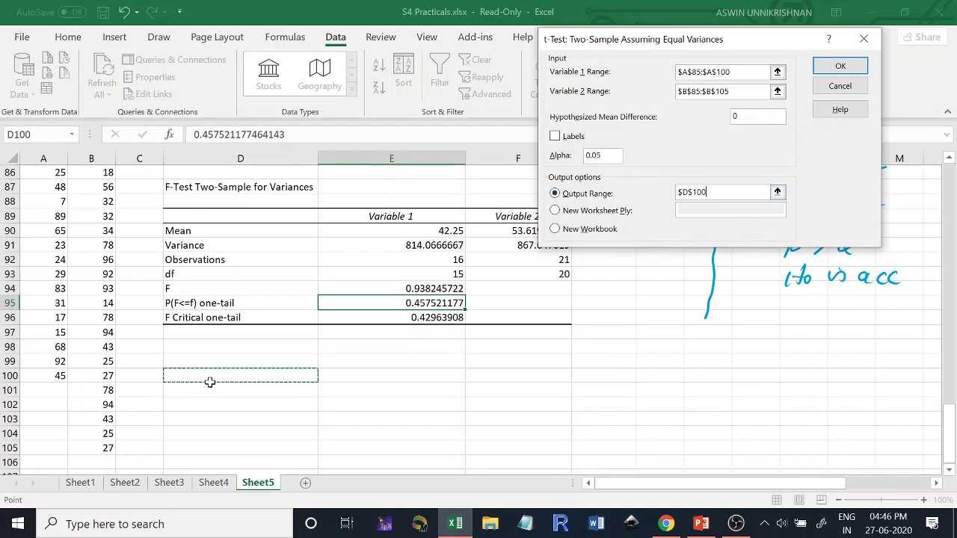
left_click(845, 67)
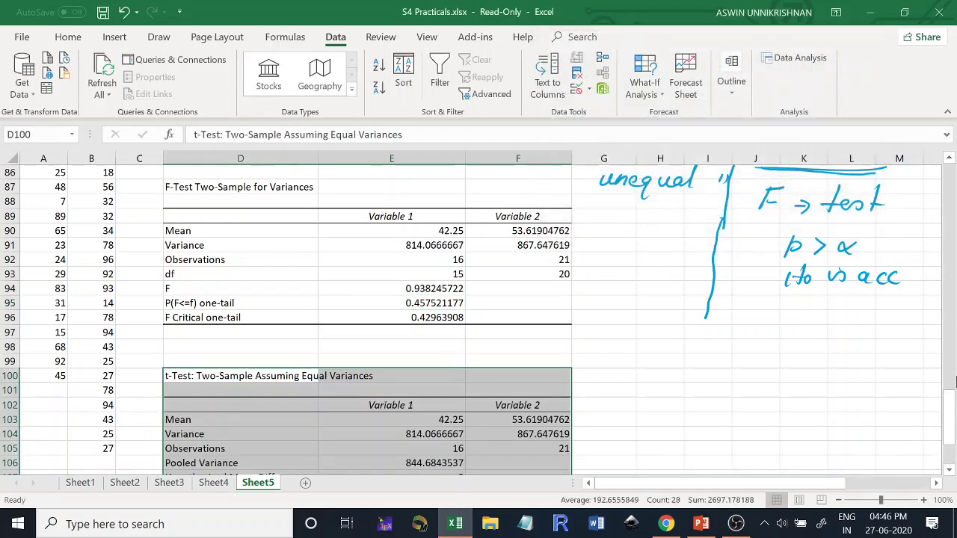
- Handwrite H0: μ1 = μ2, its one-sided and two-sided alternatives and H0 is acc beside the t-test table, ticking both p-values
left_click(950, 472)
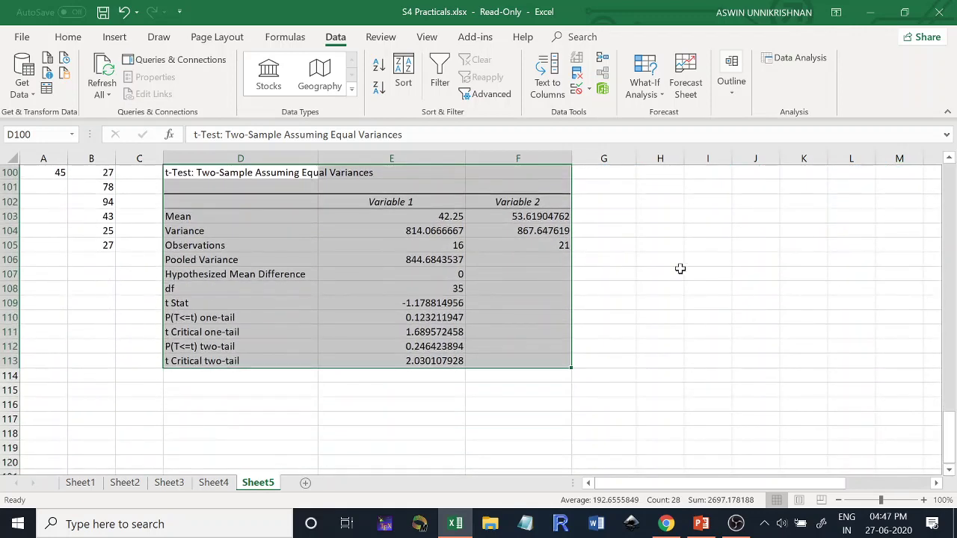
left_click(646, 306)
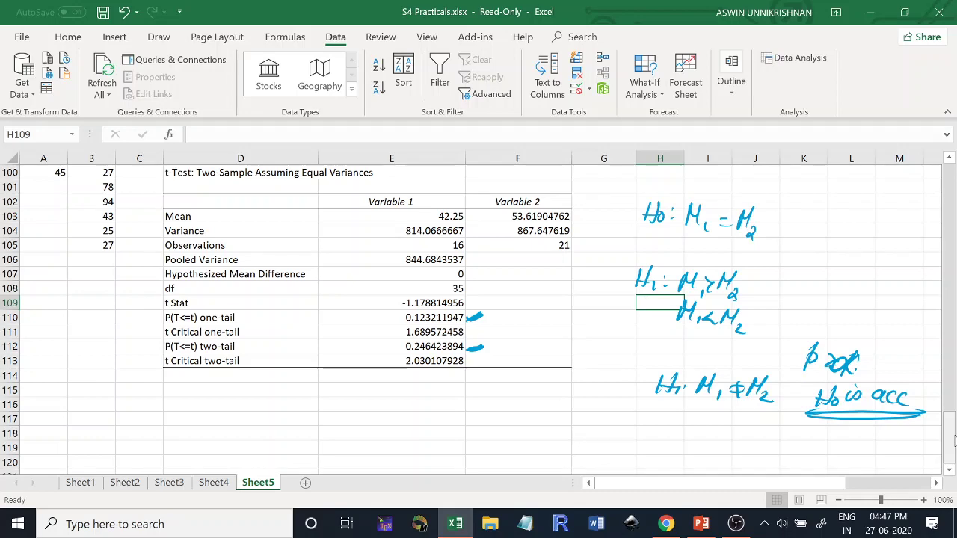
- In the larger X sample, set A50 to 125, A52 to 700, A58 to 358 and A60 to 190
left_click_drag(954, 440, 948, 270)
left_click(50, 300)
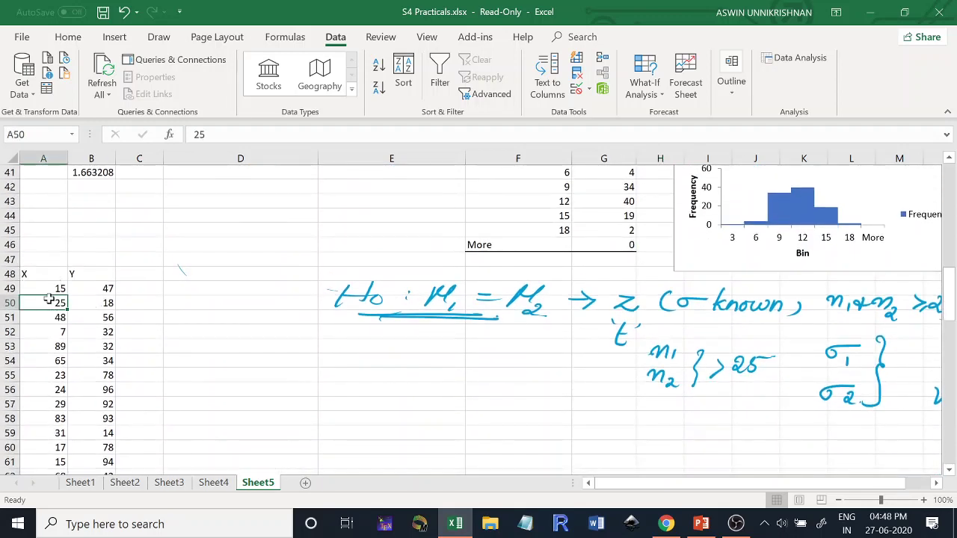
type("1")
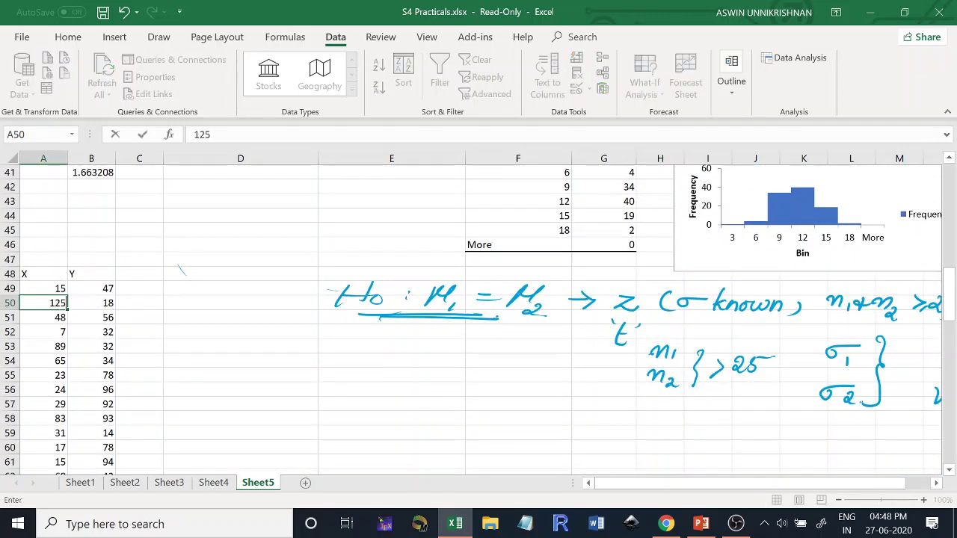
left_click(54, 330)
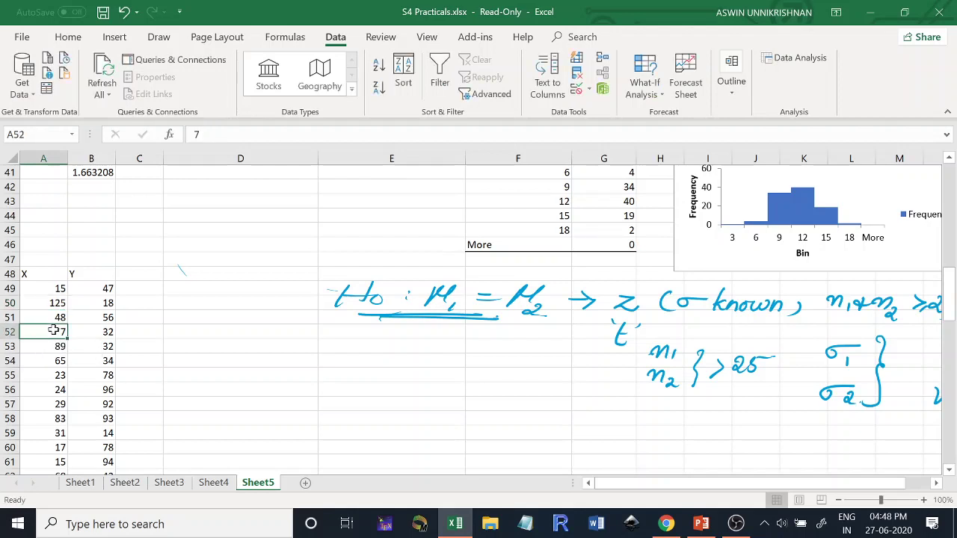
type("700")
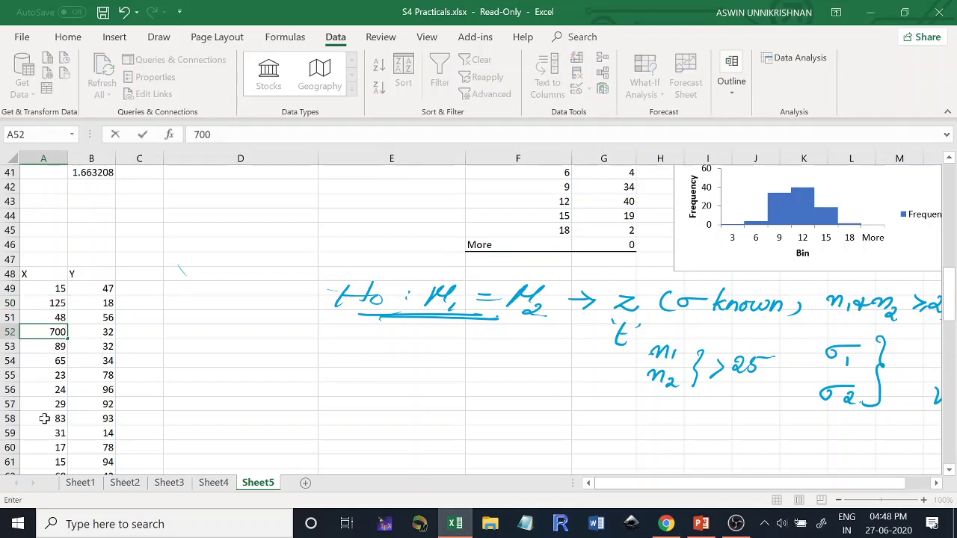
left_click(44, 419)
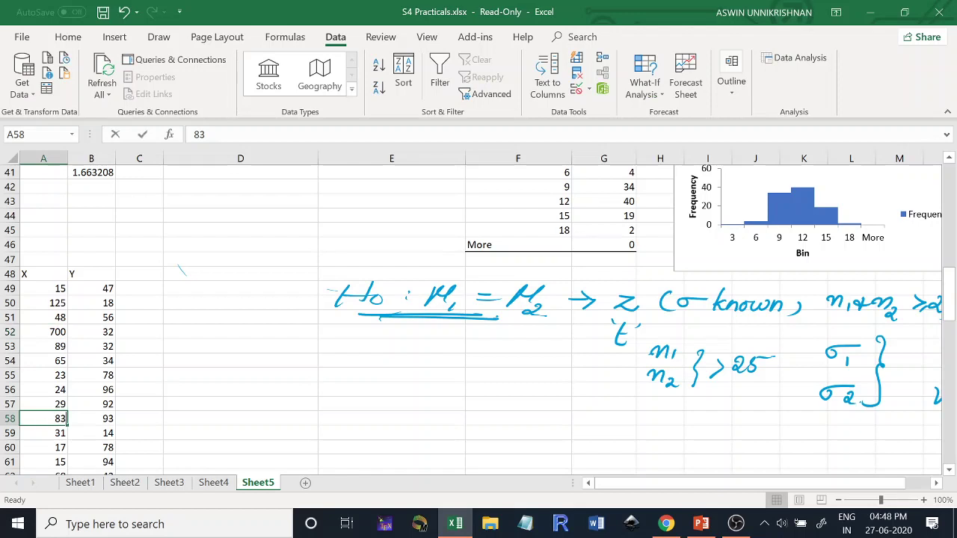
type("358")
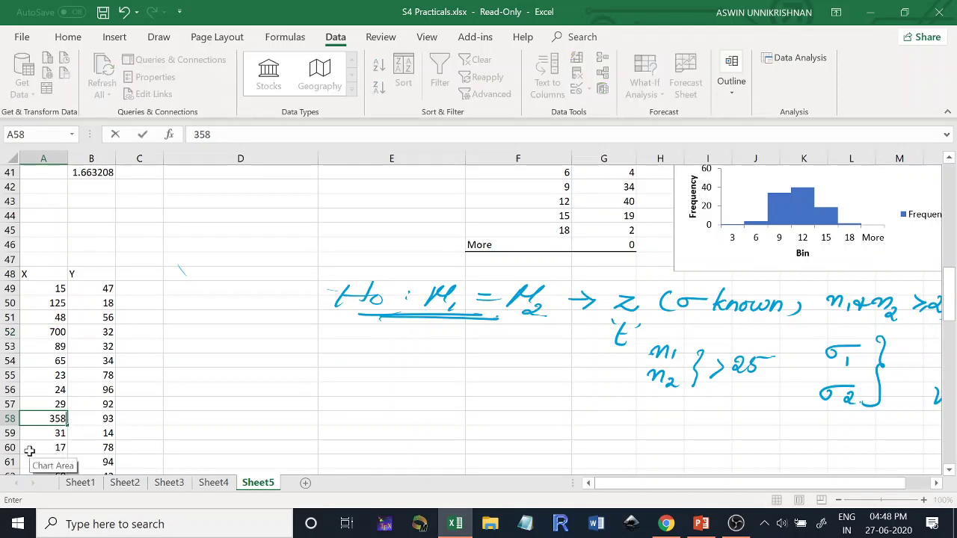
left_click(30, 449)
type("19")
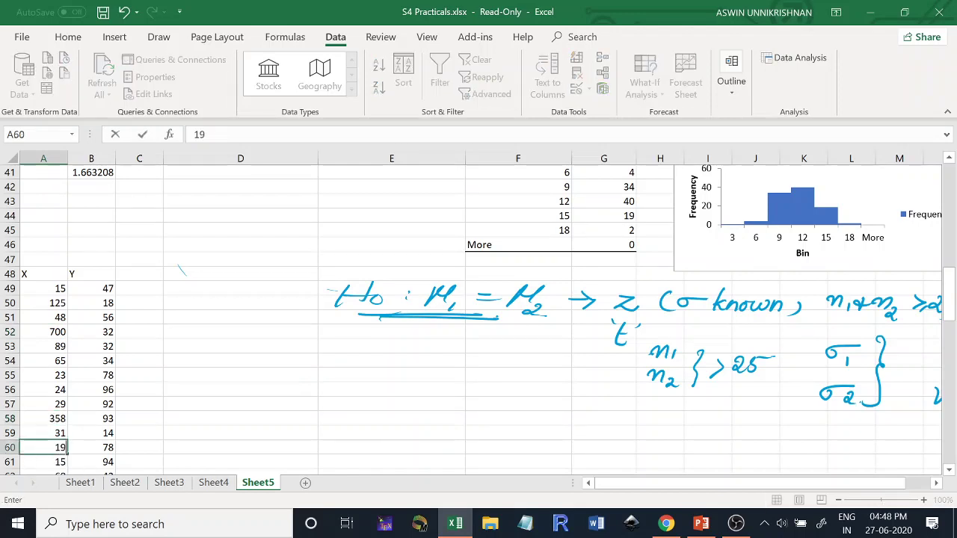
type("0")
left_click(234, 417)
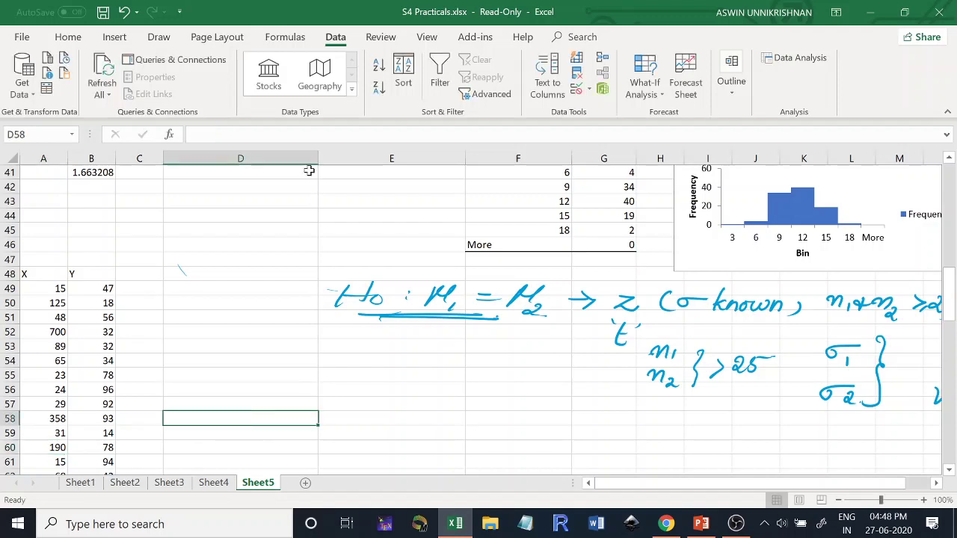
- Run an F-Test Two-Sample for Variances on A85:A100 and B85:B105 with alpha 0.05, sending the output to D115
left_click(729, 303)
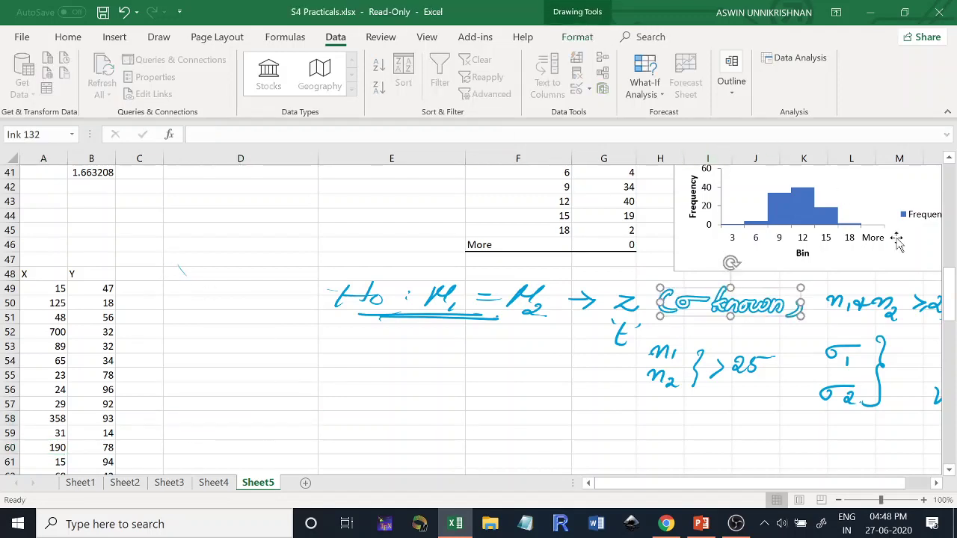
left_click(948, 294)
left_click_drag(948, 294, 948, 300)
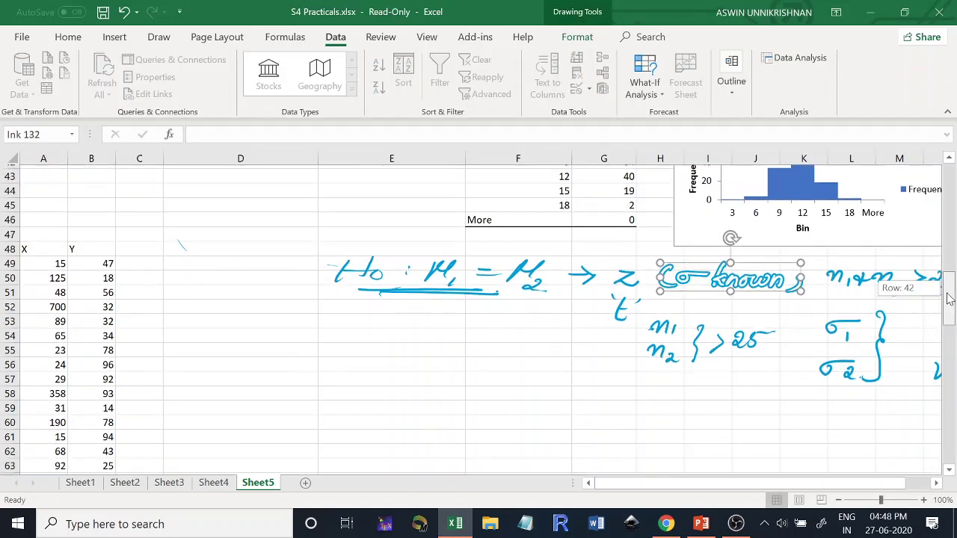
left_click(815, 62)
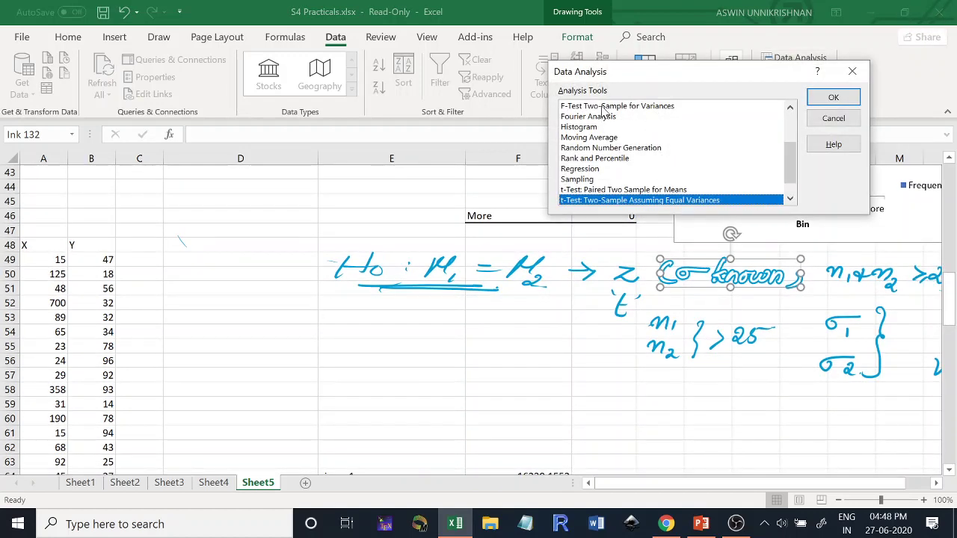
left_click(604, 107)
double_click(604, 110)
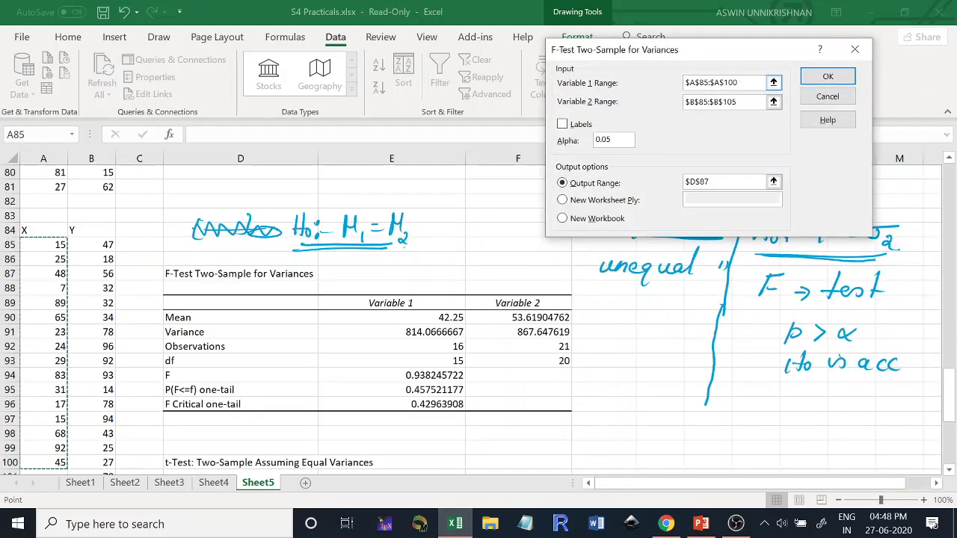
key("Tab")
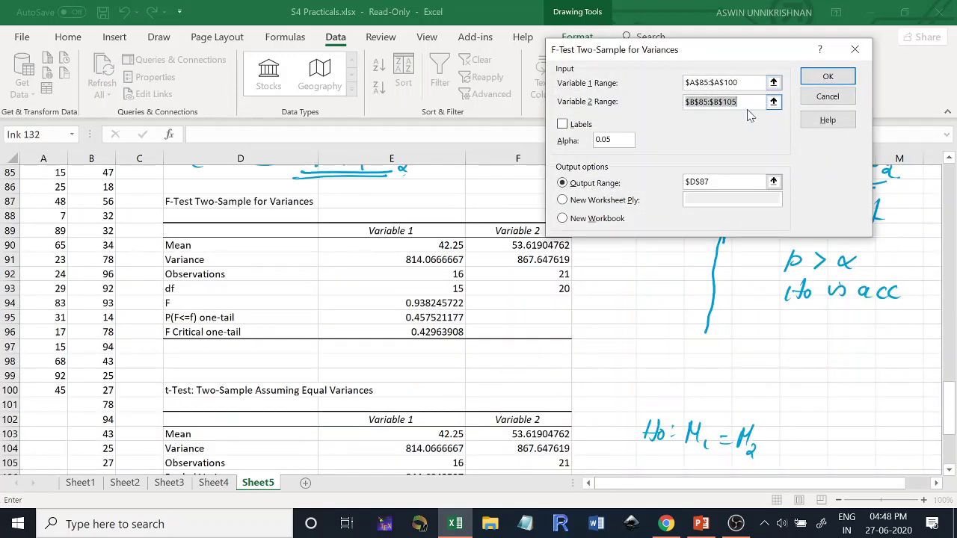
left_click(720, 181)
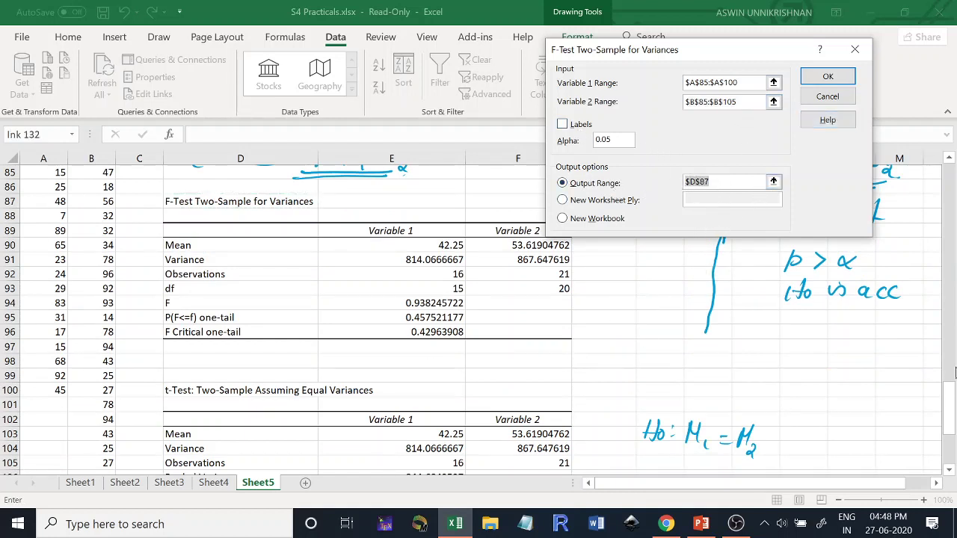
left_click_drag(949, 404, 949, 474)
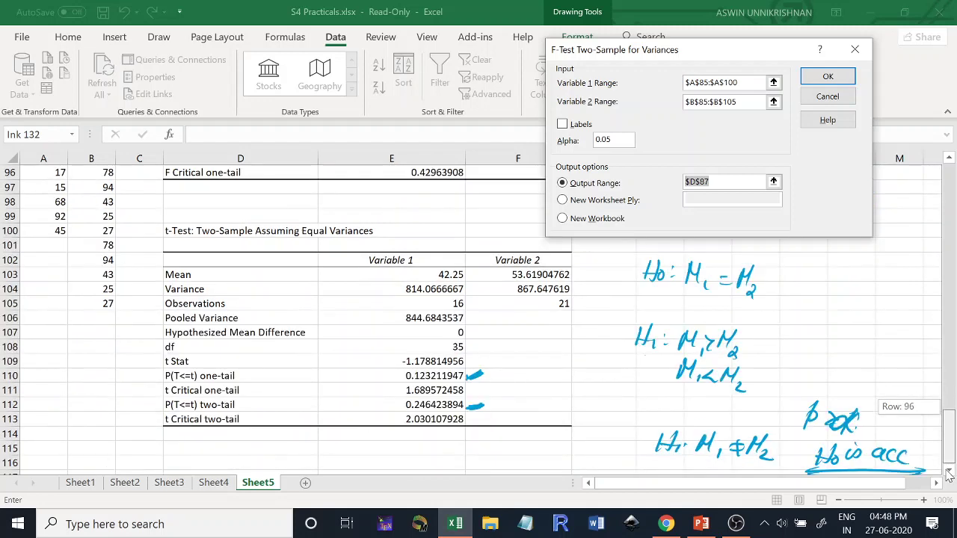
left_click(240, 450)
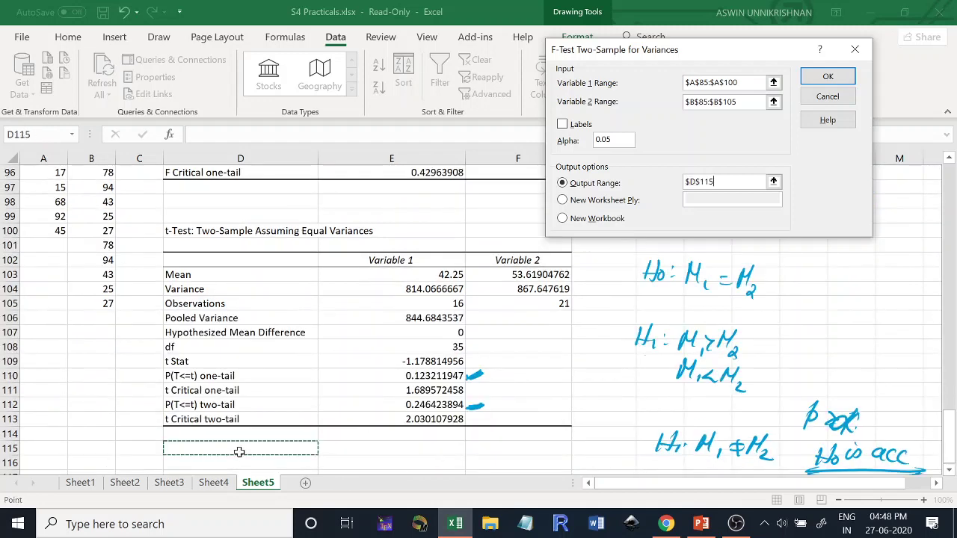
left_click(823, 77)
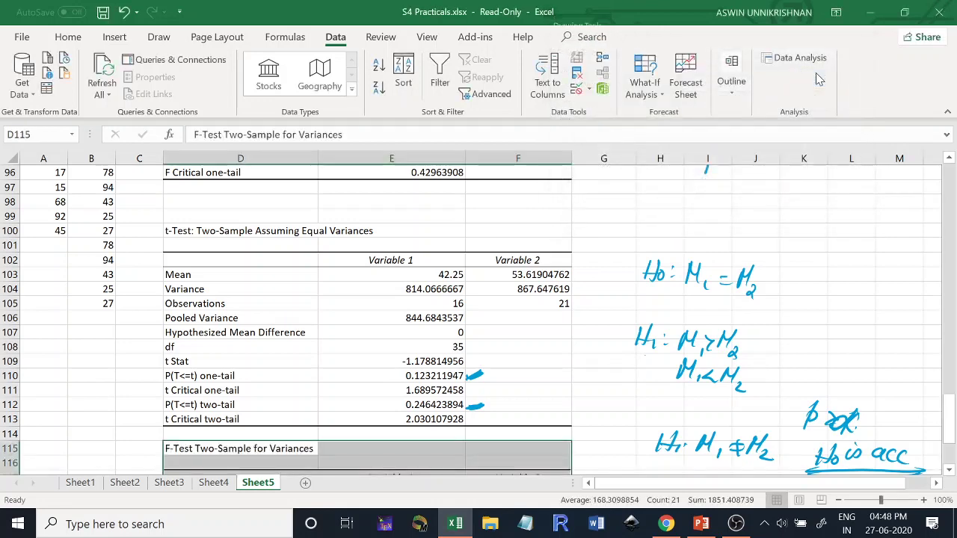
scroll(949, 471, "down", 5)
left_click(948, 471)
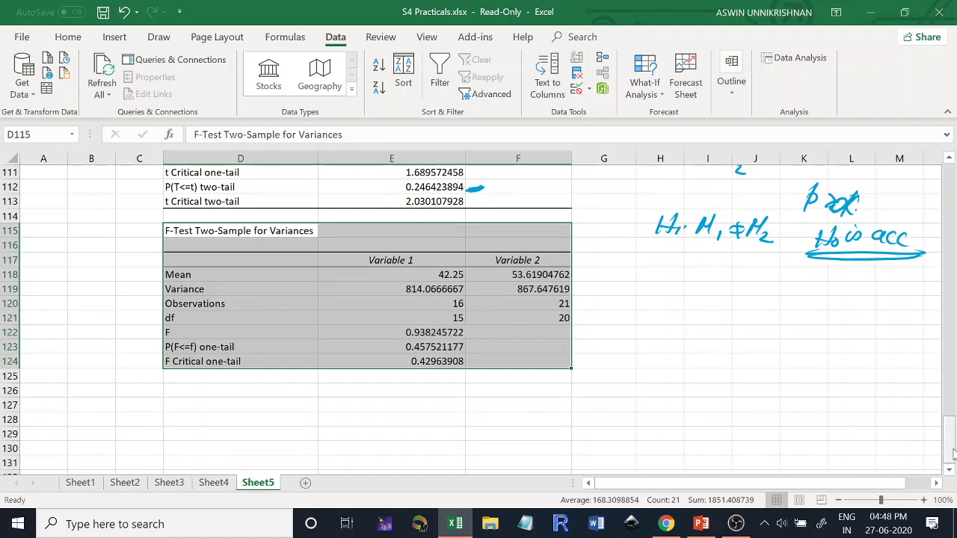
- In the smaller X sample, set A88 to 900, A92 to 2400 and A96 to 1700
left_click_drag(953, 456, 953, 391)
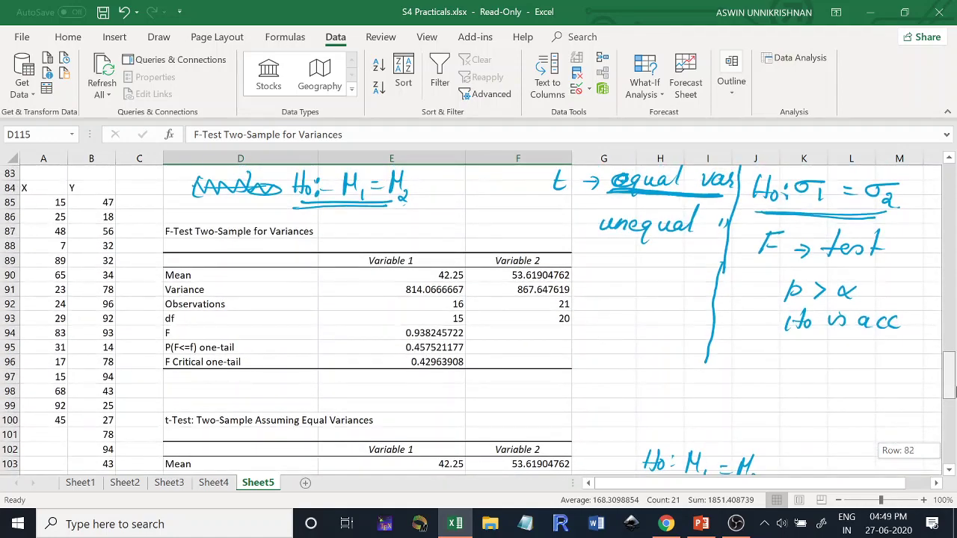
mouse_move(954, 391)
left_mouse_down()
mouse_move(948, 344)
mouse_move(944, 397)
left_mouse_up()
left_click(30, 245)
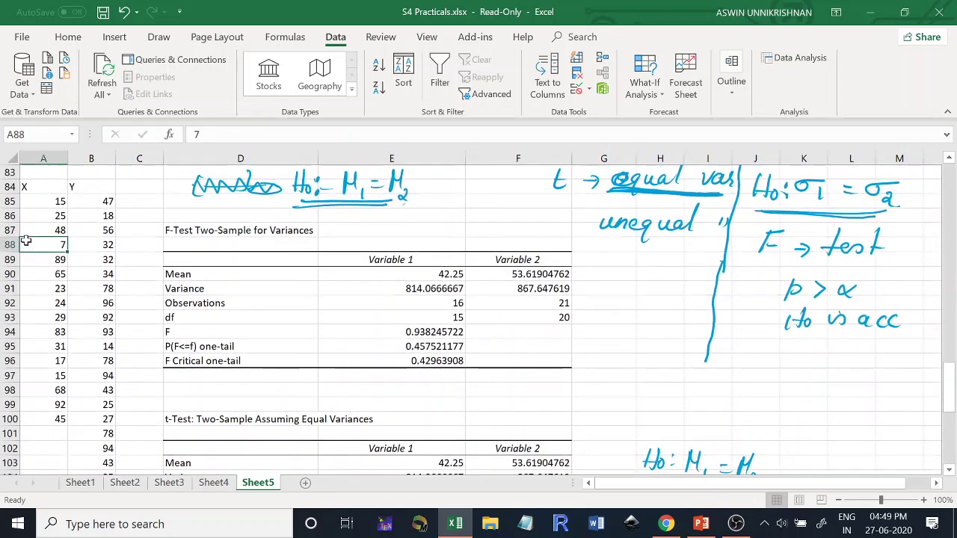
type("900")
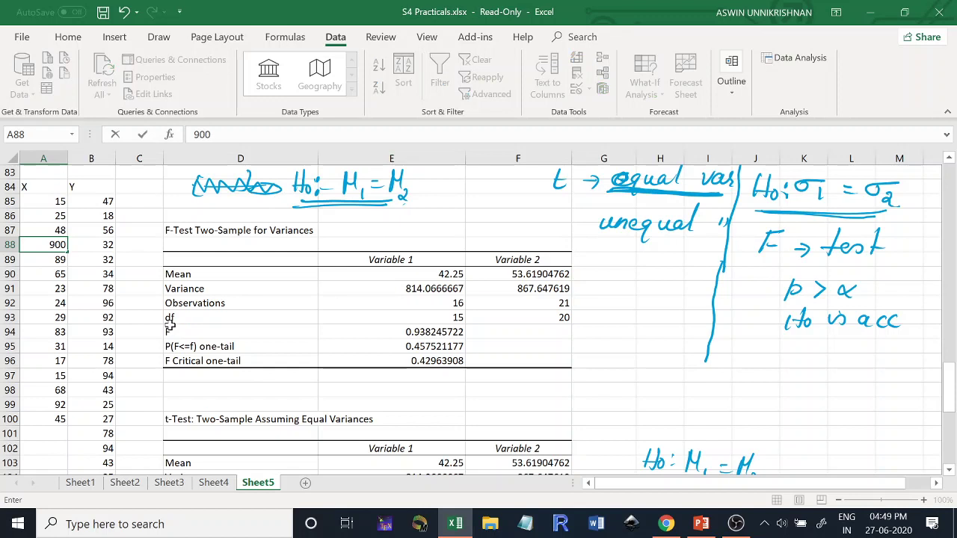
left_click(24, 303)
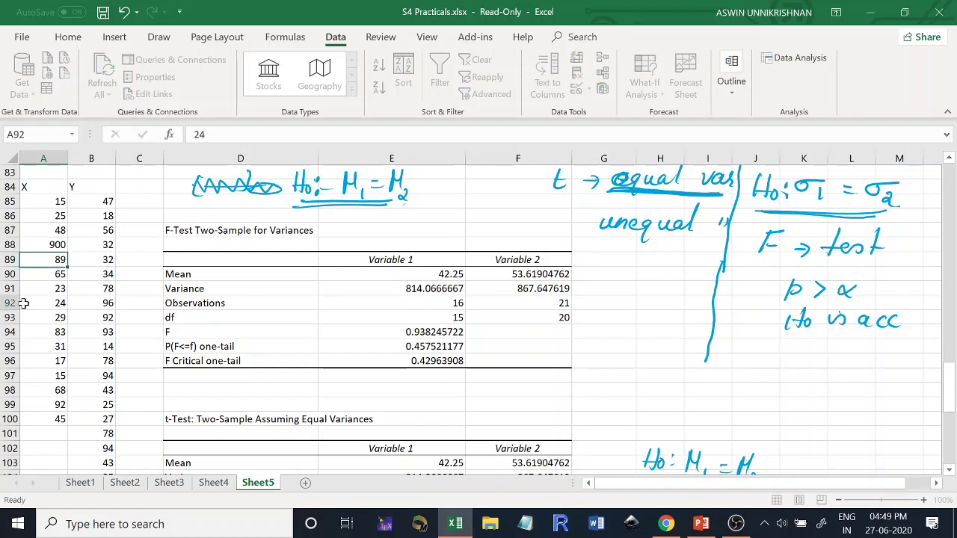
type("2400")
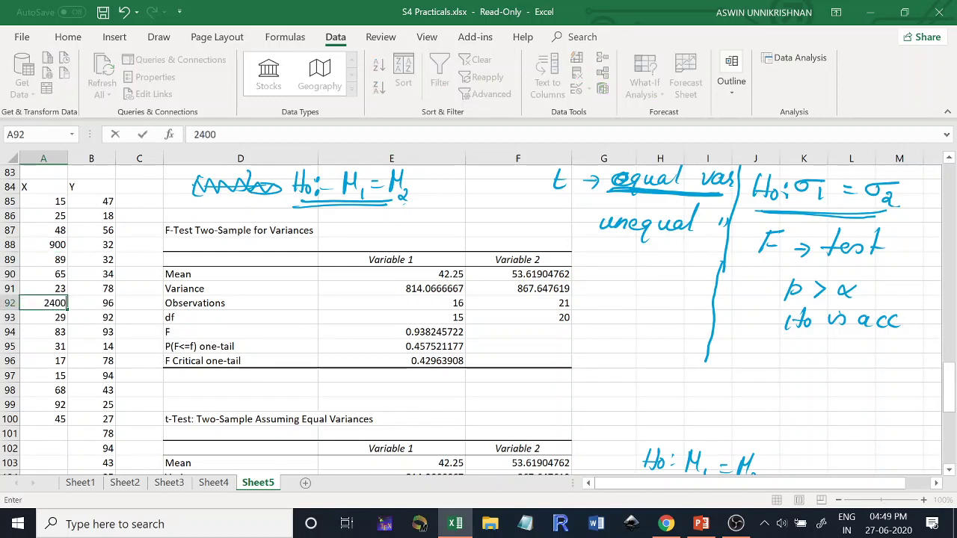
left_click(35, 363)
type("1700")
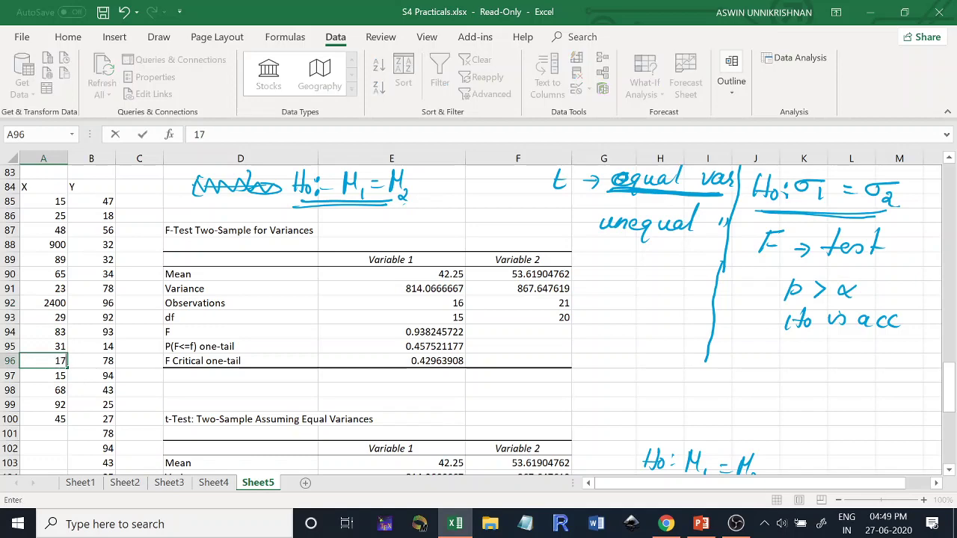
left_click(130, 388)
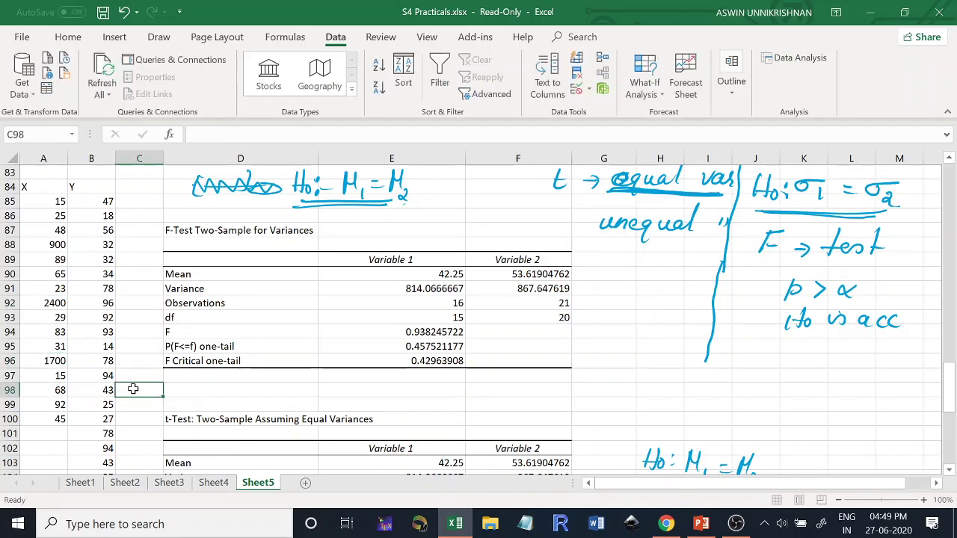
left_click(949, 470)
left_click_drag(949, 470, 949, 469)
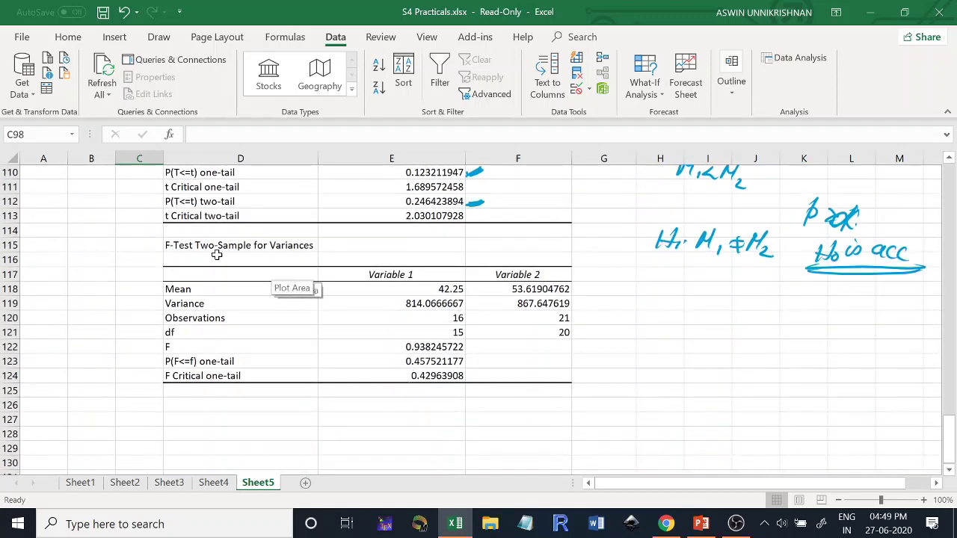
- Clear the old F-test output and rerun F-Test Two-Sample for Variances on A85:A100 and B85:B105 with alpha 0.05, outputting to D115
left_click_drag(209, 245, 519, 387)
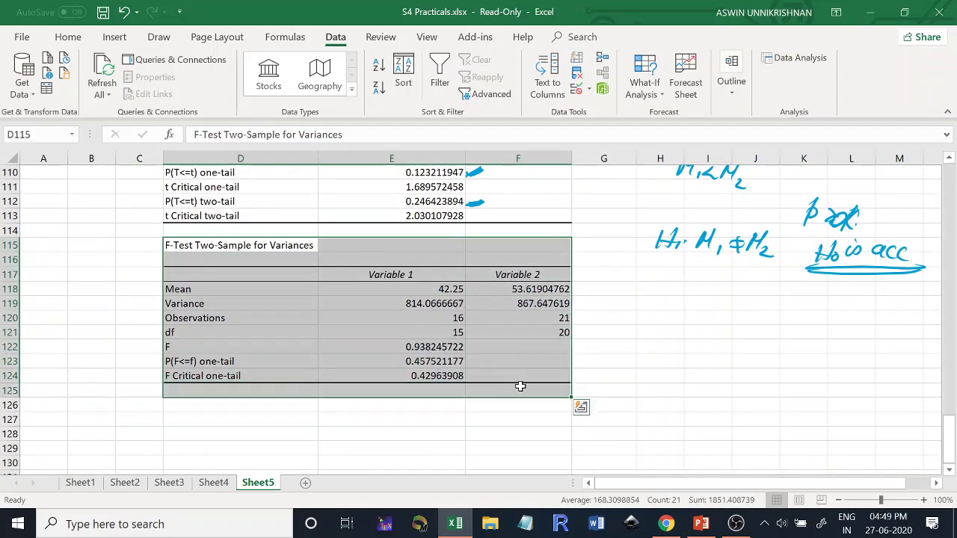
left_click(819, 58)
left_click(598, 179)
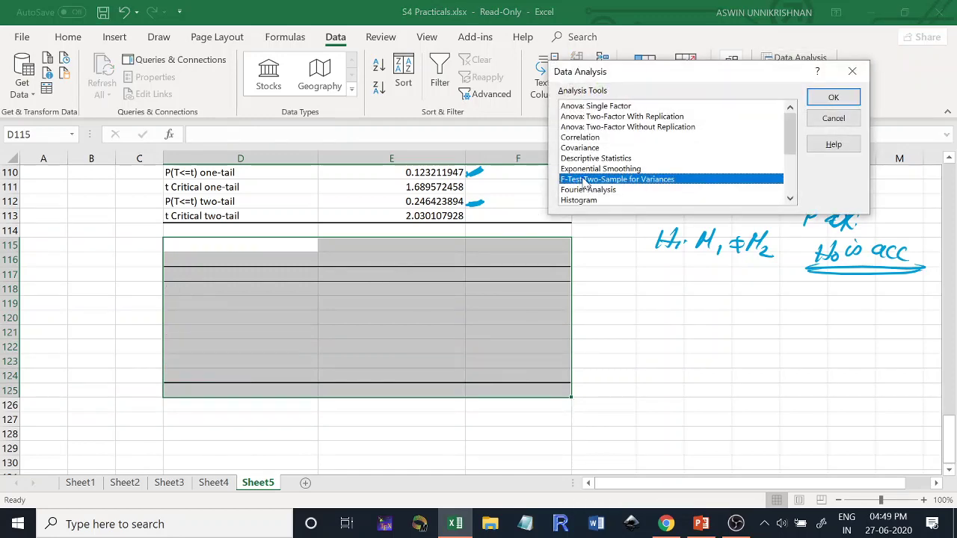
double_click(586, 182)
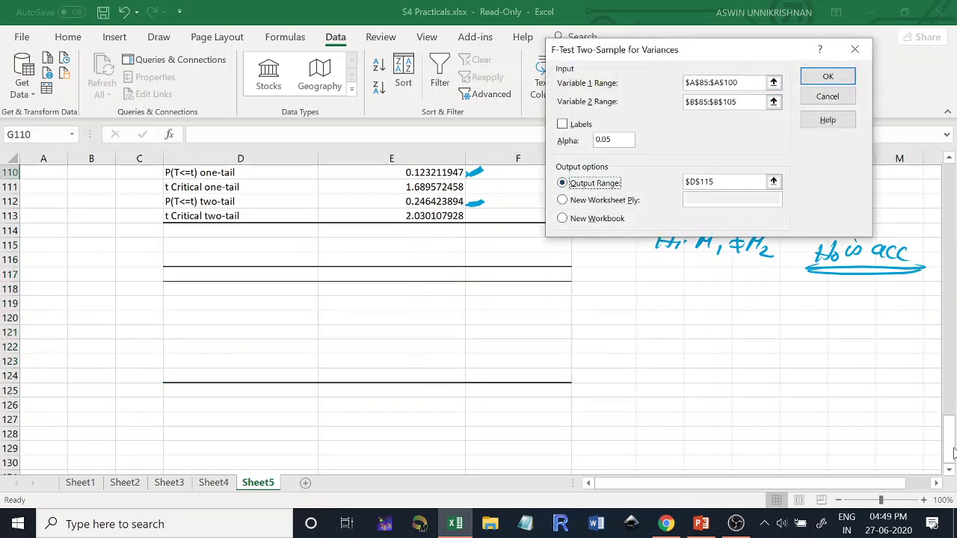
left_click(731, 182)
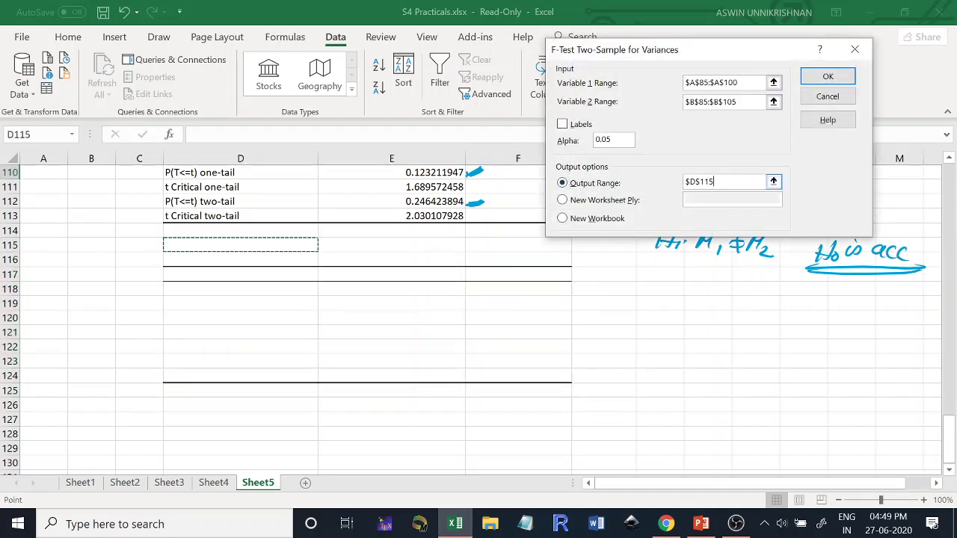
left_click(810, 83)
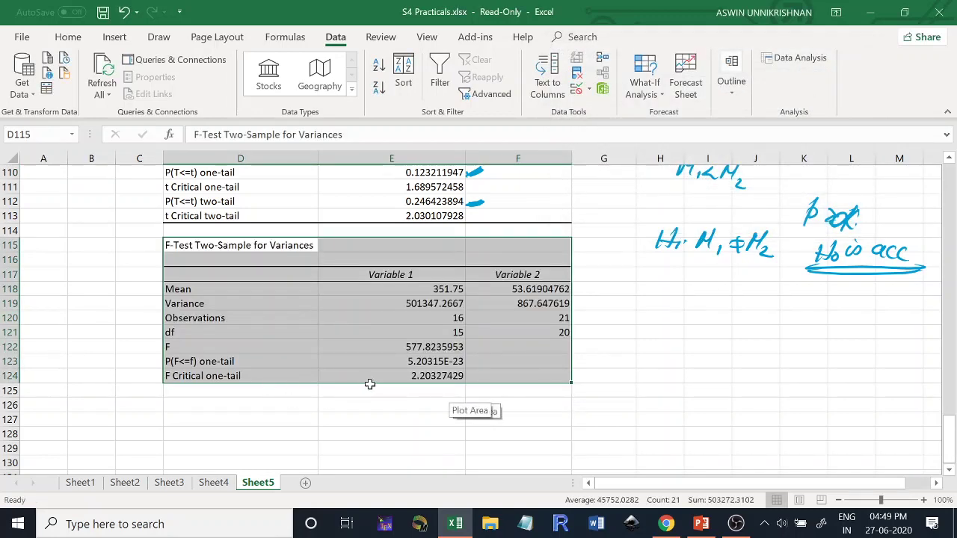
- Tick the F-test's one-tail p-value in E123, bracket the results table and handwrite H0: σ1 = σ2 beside it
left_click(413, 363)
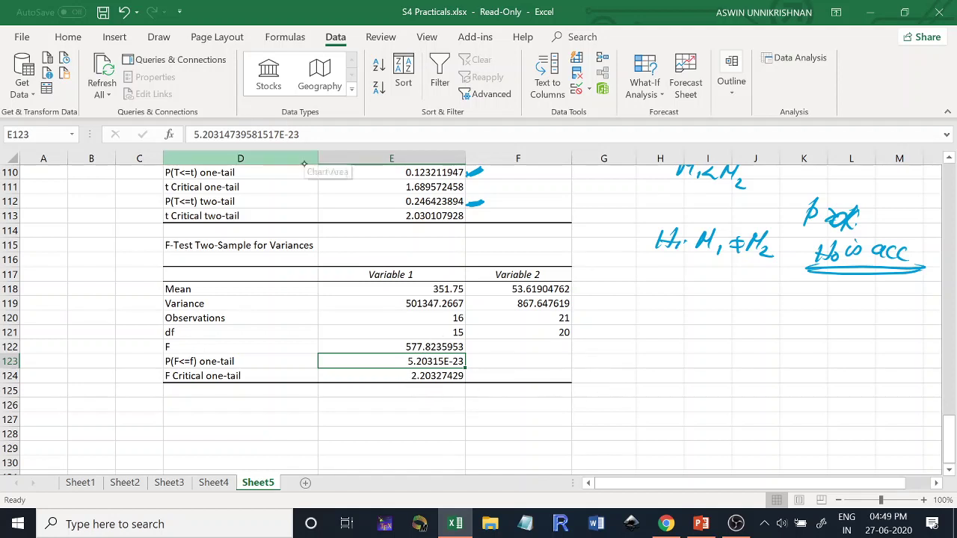
mouse_move(581, 259)
left_mouse_down()
mouse_move(572, 309)
mouse_move(532, 371)
left_mouse_up()
left_click_drag(600, 326, 614, 304)
mouse_move(595, 317)
left_mouse_down()
mouse_move(619, 311)
mouse_move(613, 327)
mouse_move(651, 317)
left_mouse_up()
mouse_move(658, 314)
left_mouse_down()
mouse_move(659, 332)
mouse_move(724, 317)
mouse_move(721, 338)
left_mouse_up()
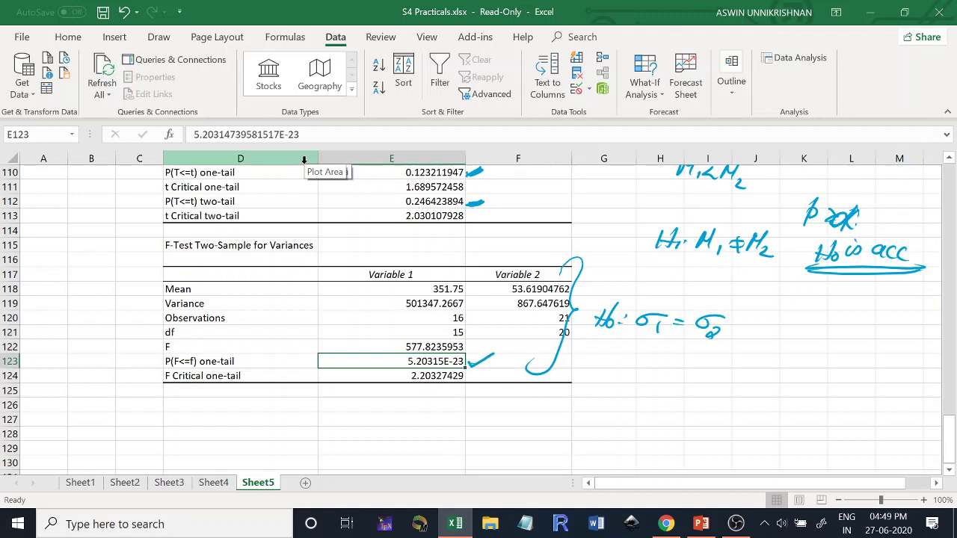
- Handwrite p < α ⇒ H0 is rej below the equal-variance hypothesis and underline that hypothesis twice
mouse_move(648, 364)
left_mouse_down()
mouse_move(675, 379)
mouse_move(737, 377)
left_mouse_up()
mouse_move(735, 365)
left_mouse_down()
mouse_move(736, 381)
mouse_move(762, 380)
left_mouse_up()
mouse_move(778, 362)
left_mouse_down()
mouse_move(774, 379)
mouse_move(778, 369)
left_mouse_up()
mouse_move(775, 373)
left_mouse_down()
mouse_move(782, 383)
mouse_move(815, 368)
mouse_move(818, 378)
left_mouse_up()
mouse_move(824, 380)
left_mouse_down()
mouse_move(831, 384)
mouse_move(839, 367)
left_mouse_up()
mouse_move(836, 378)
left_mouse_down()
mouse_move(869, 400)
mouse_move(864, 392)
left_mouse_up()
left_click_drag(621, 340, 716, 346)
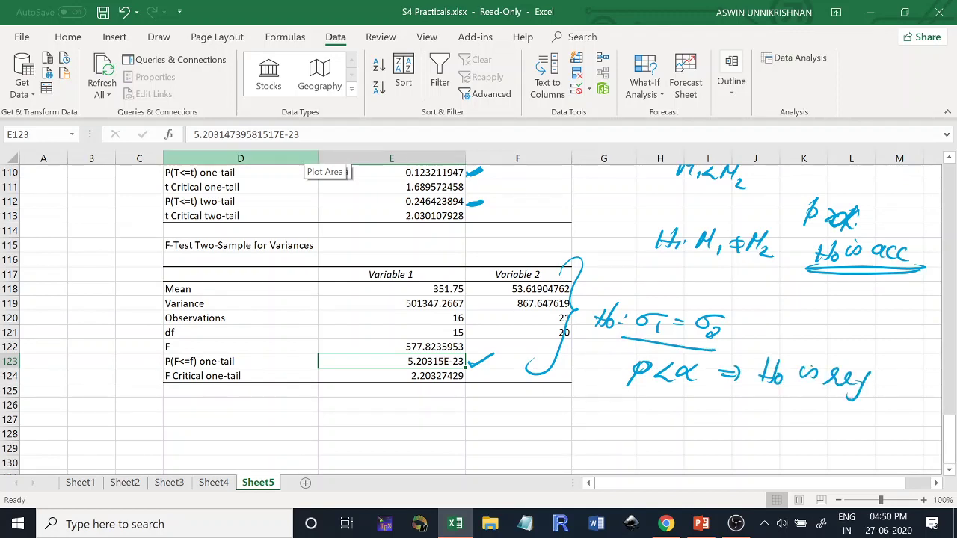
left_click_drag(621, 349, 722, 352)
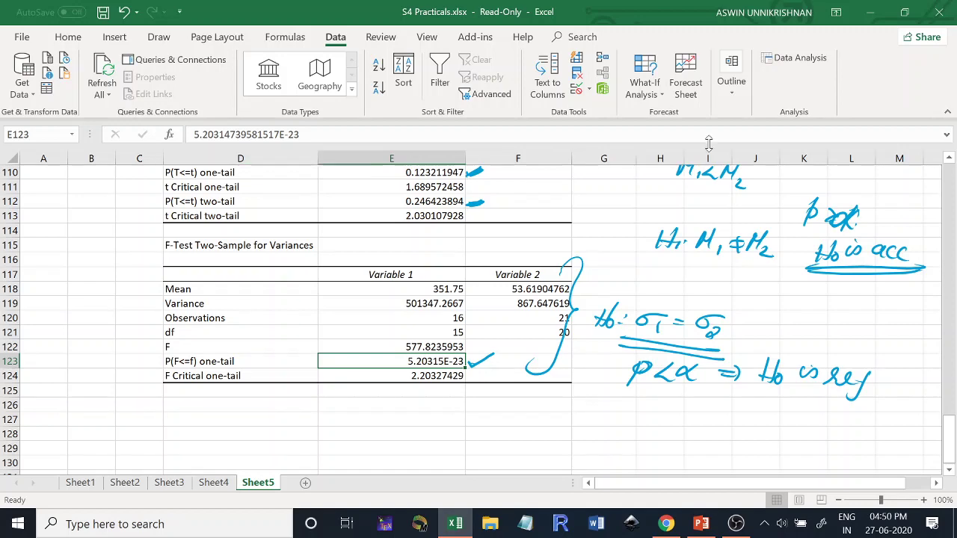
- View the settings of t-Test: Two-Sample Assuming Unequal Variances and close them without running the test
left_click_drag(950, 418, 932, 298)
left_click(787, 60)
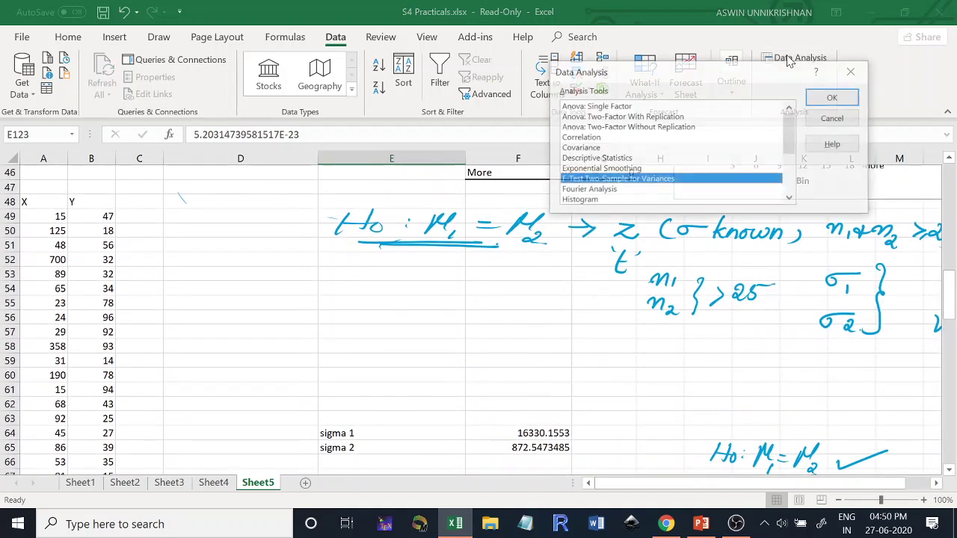
left_click_drag(789, 202, 789, 203)
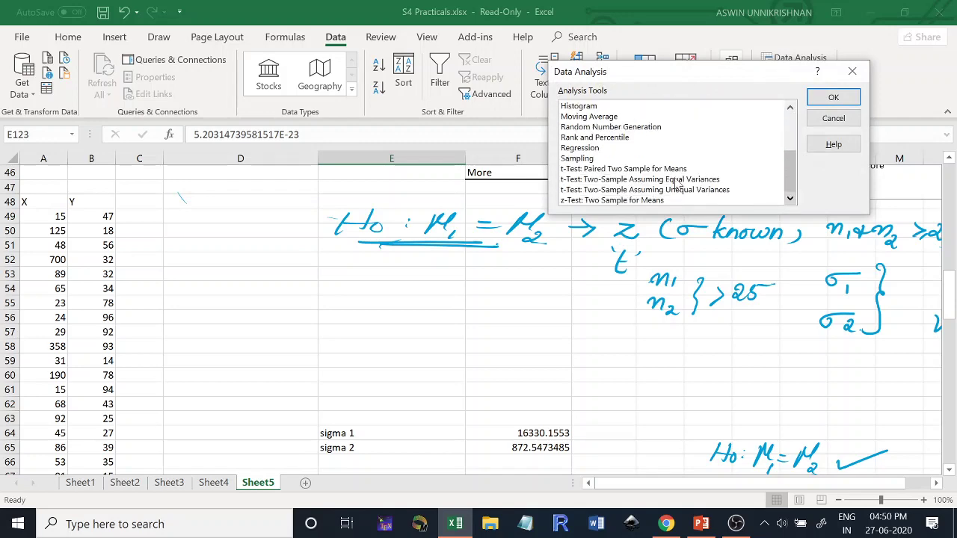
double_click(665, 192)
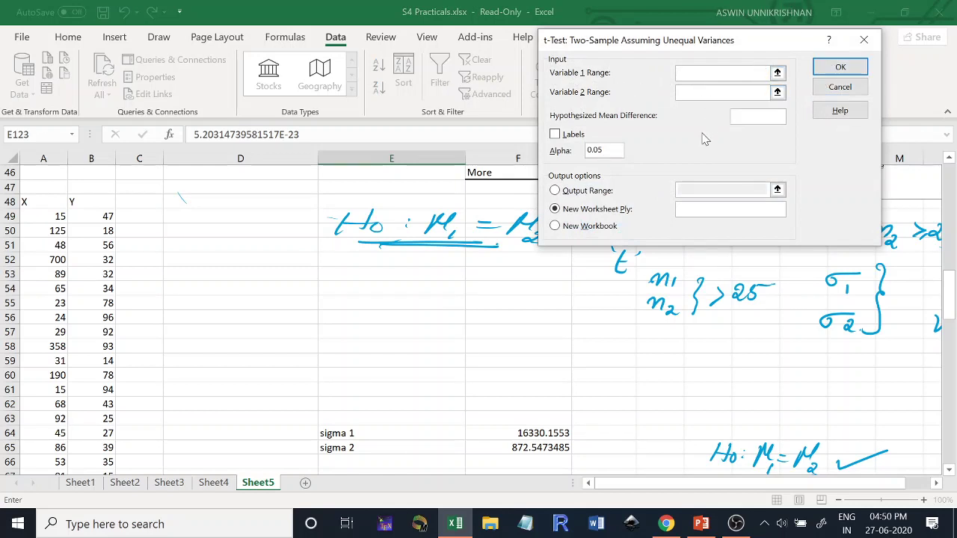
left_click(864, 41)
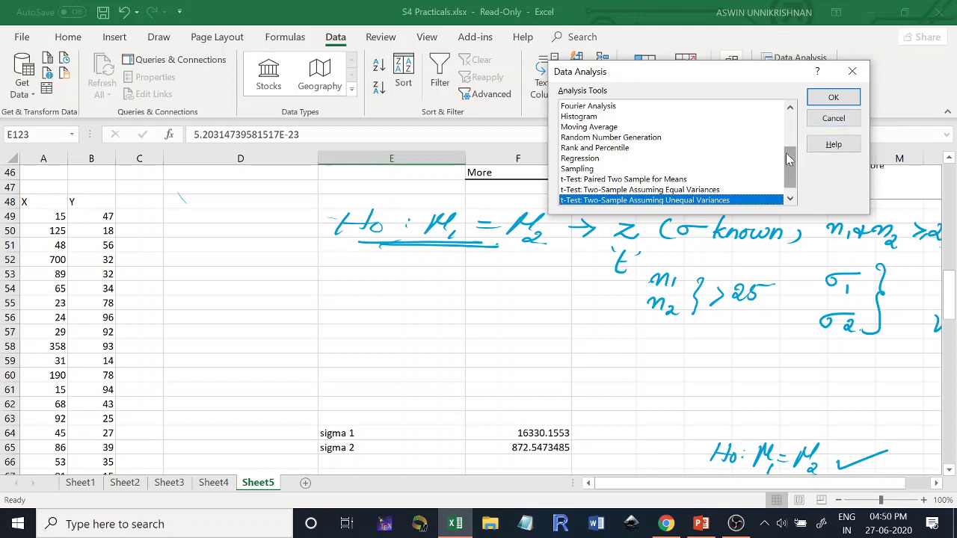
- Review the input ranges, mean difference and known variances of z-Test: Two Sample for Means, and close it without running
left_click(790, 198)
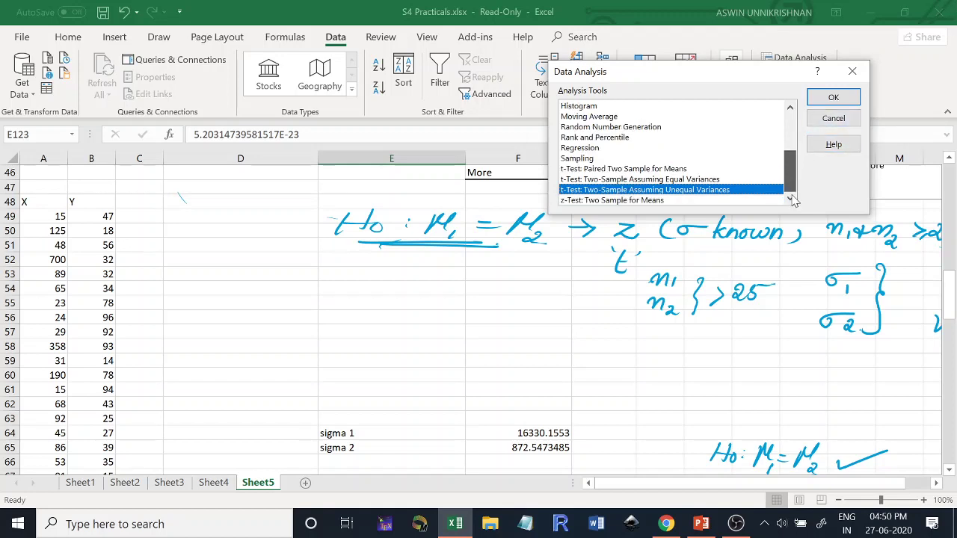
left_click(629, 202)
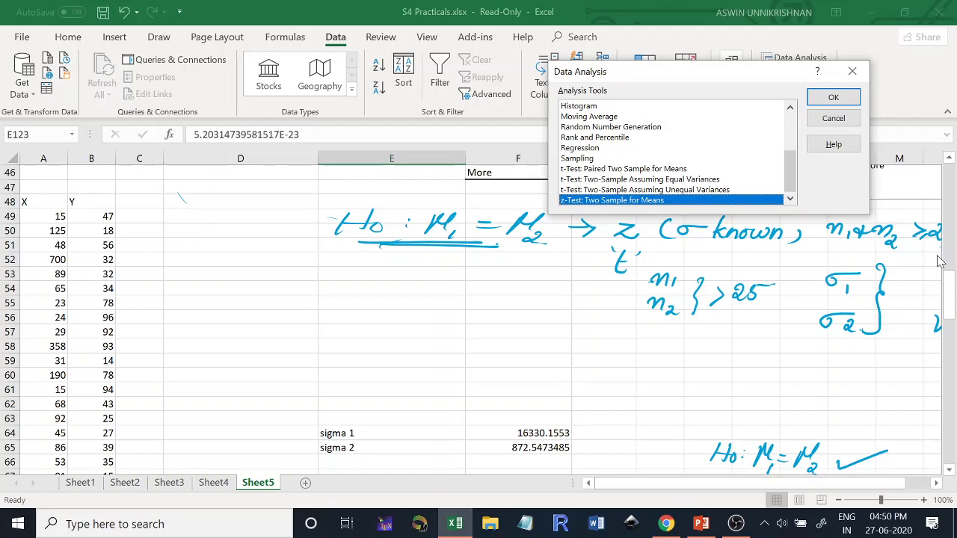
double_click(746, 201)
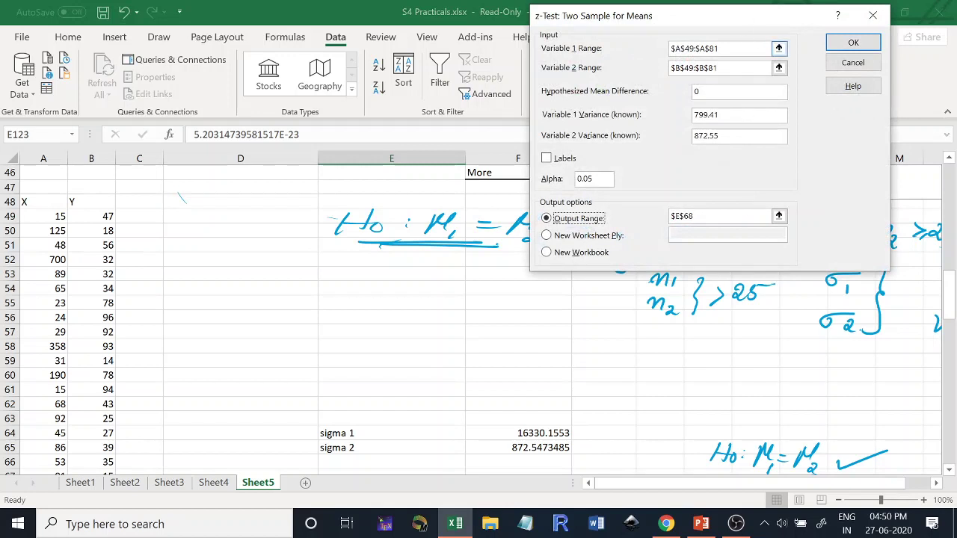
left_click(720, 67)
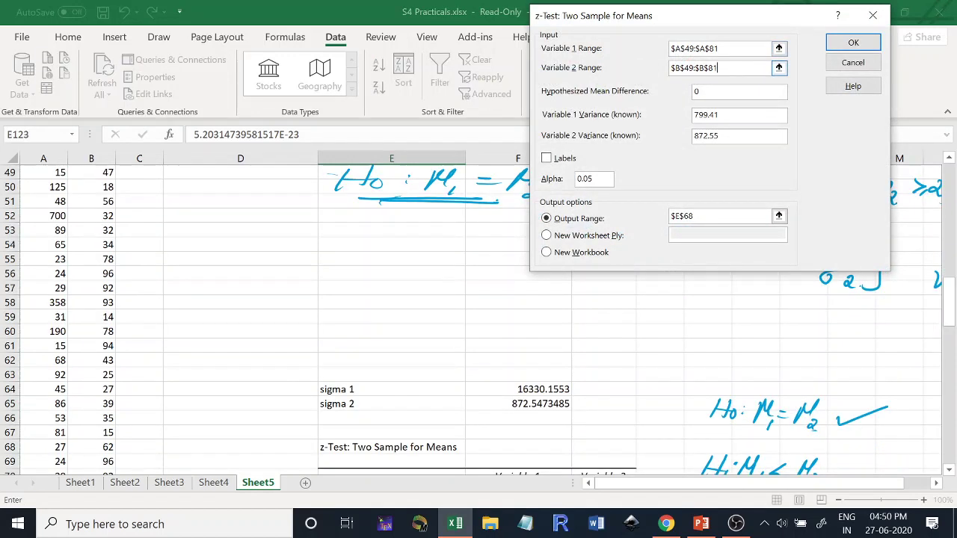
left_click(716, 94)
left_click(873, 16)
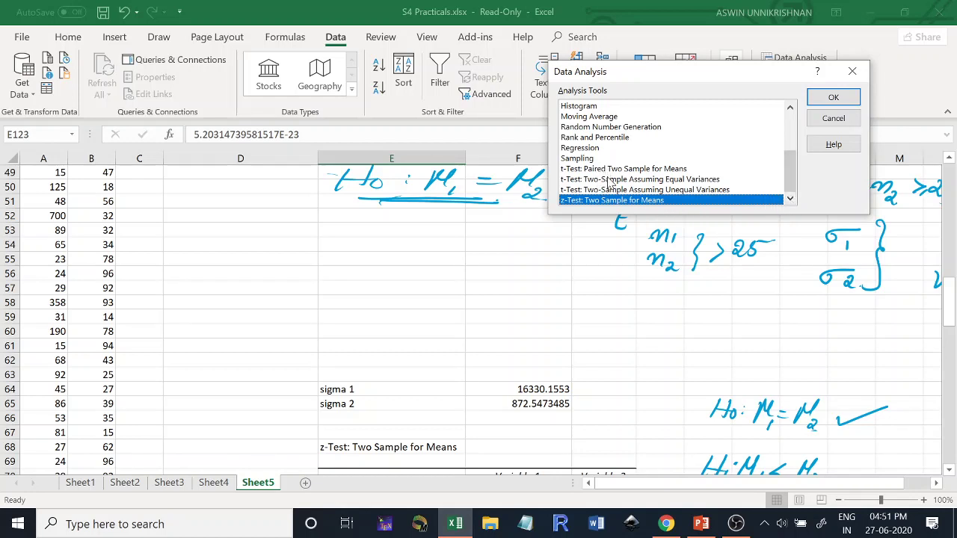
- Point out the equal-variance and unequal-variance t-tests in the analysis tools list and close the list
left_click(610, 180)
left_click(610, 190)
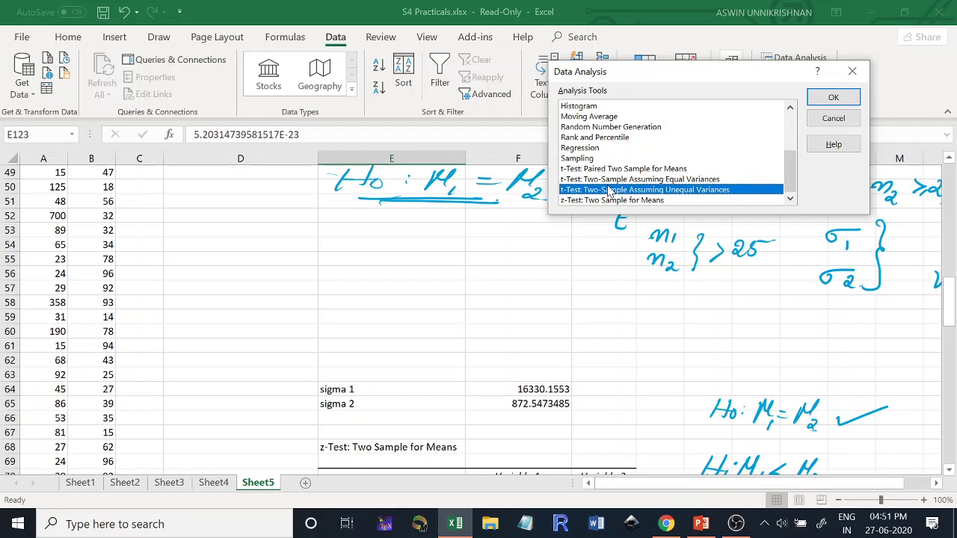
left_click(853, 71)
- Handwrite H0: μ1 = μ2 below the latest F-test table and underline it twice
left_click(953, 453)
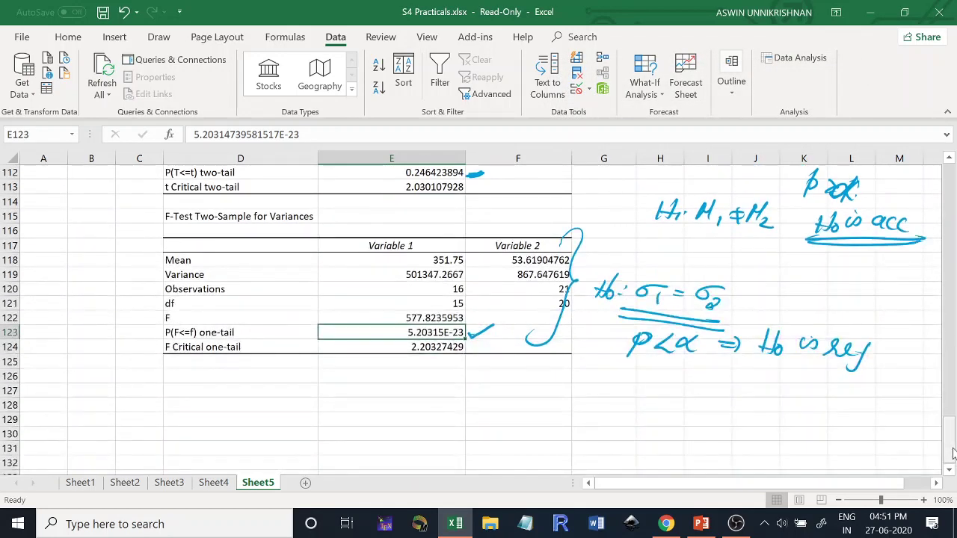
left_click(151, 397)
left_click(151, 404)
left_click_drag(170, 388, 168, 408)
mouse_move(170, 387)
left_mouse_down()
mouse_move(179, 389)
mouse_move(180, 406)
left_mouse_up()
left_click_drag(186, 402, 186, 410)
left_click(194, 398)
left_click_drag(213, 404, 233, 415)
left_click_drag(94, 427, 246, 428)
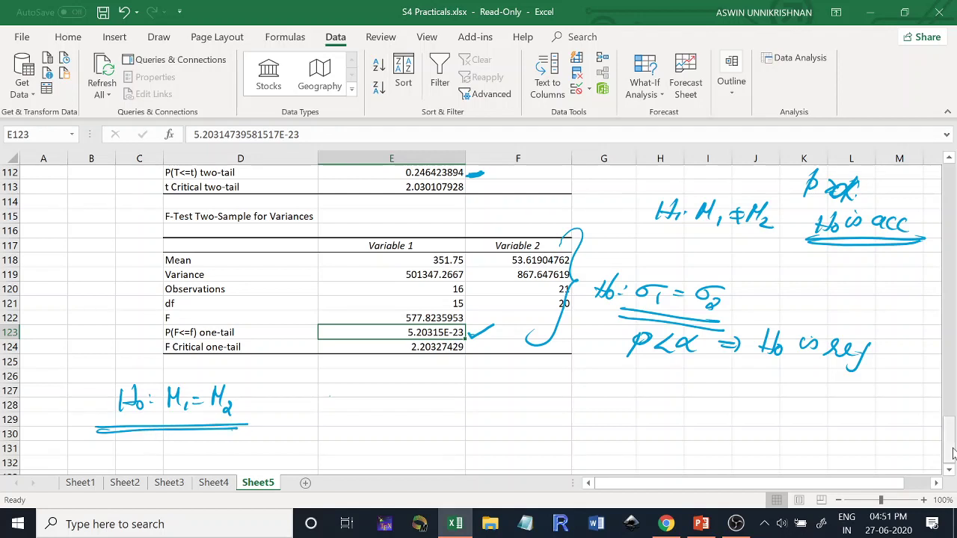
- Handwrite equal and unequal beside the means hypothesis and bracket them together with the label var
mouse_move(329, 398)
left_mouse_down()
mouse_move(345, 416)
mouse_move(372, 397)
mouse_move(395, 397)
mouse_move(389, 404)
left_mouse_up()
mouse_move(319, 435)
left_mouse_down()
mouse_move(389, 446)
mouse_move(424, 427)
left_mouse_up()
left_click_drag(443, 385, 436, 447)
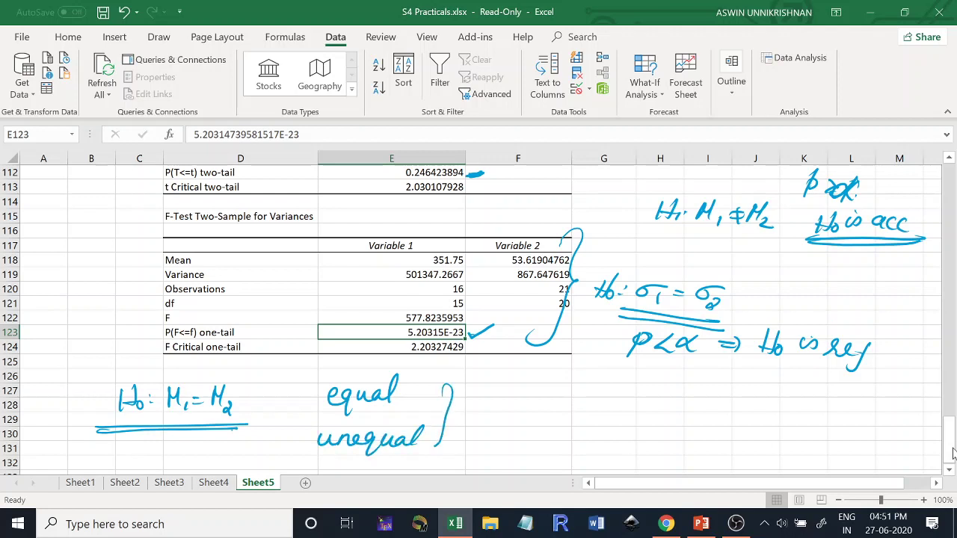
mouse_move(465, 409)
left_mouse_down()
mouse_move(496, 420)
mouse_move(485, 420)
left_mouse_up()
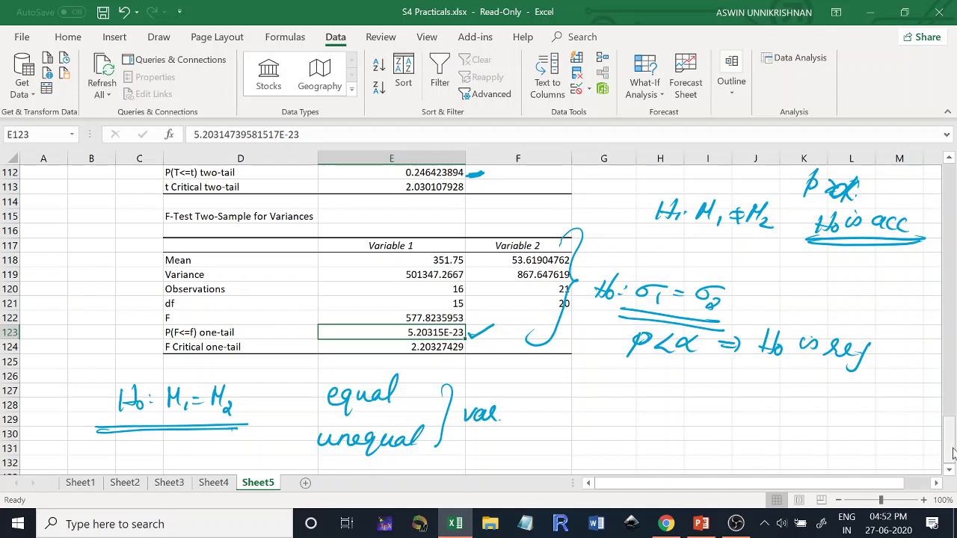
- Handwrite H0: σ1 = σ2 → F test below the rejection note
mouse_move(611, 391)
left_mouse_down()
mouse_move(609, 414)
mouse_move(679, 402)
mouse_move(679, 425)
mouse_move(703, 403)
left_mouse_up()
mouse_move(689, 416)
left_mouse_down()
mouse_move(712, 409)
mouse_move(745, 429)
mouse_move(781, 416)
mouse_move(773, 430)
left_mouse_up()
left_click_drag(809, 404, 802, 426)
mouse_move(803, 405)
left_mouse_down()
mouse_move(825, 402)
mouse_move(822, 415)
left_mouse_up()
mouse_move(850, 400)
left_mouse_down()
mouse_move(850, 426)
mouse_move(860, 427)
mouse_move(865, 408)
left_mouse_up()
left_click_drag(875, 400, 870, 423)
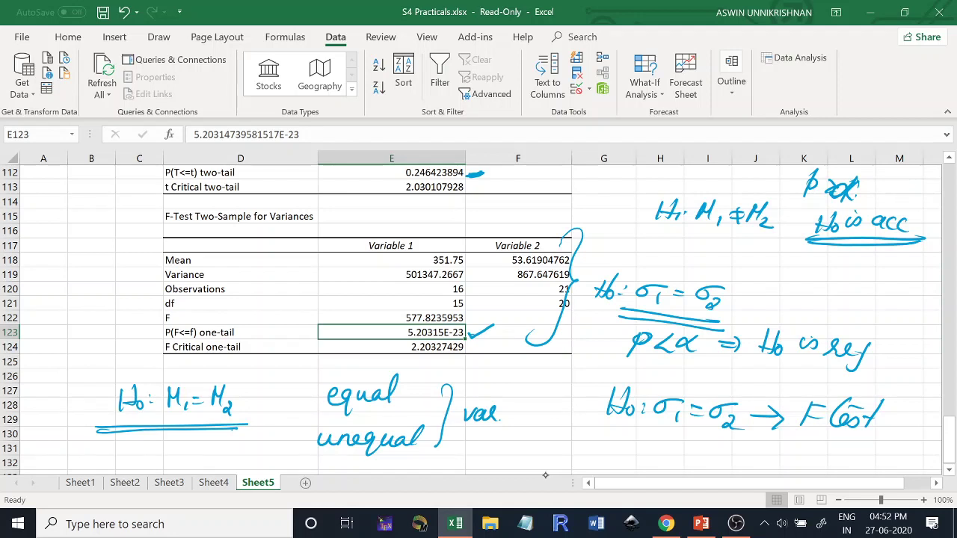
- Tick the F-test hypothesis and the word equal, then cross that hypothesis tick and tick unequal
left_click_drag(730, 300, 733, 302)
mouse_move(676, 379)
left_mouse_down()
mouse_move(679, 388)
mouse_move(726, 371)
left_mouse_up()
left_click_drag(402, 387, 430, 383)
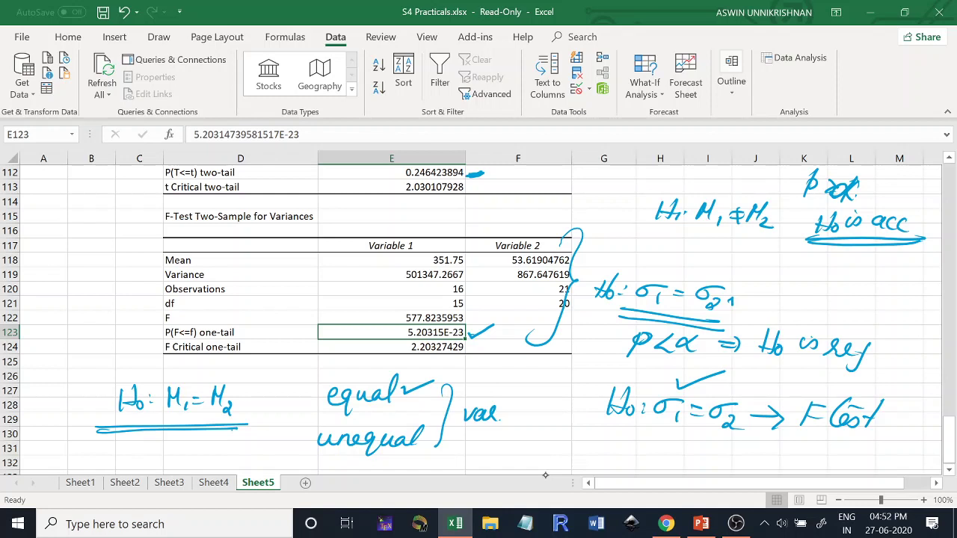
left_click_drag(691, 366, 715, 397)
left_click_drag(437, 432, 466, 432)
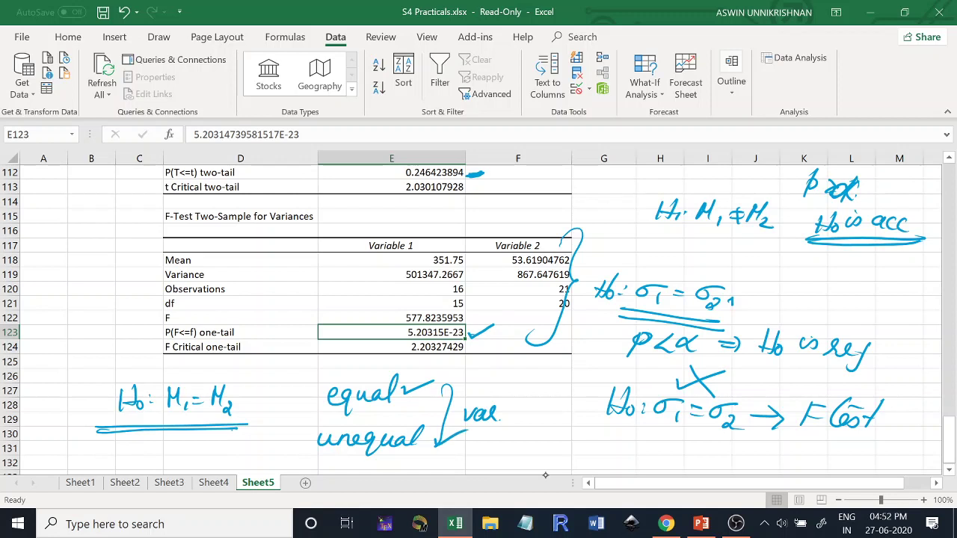